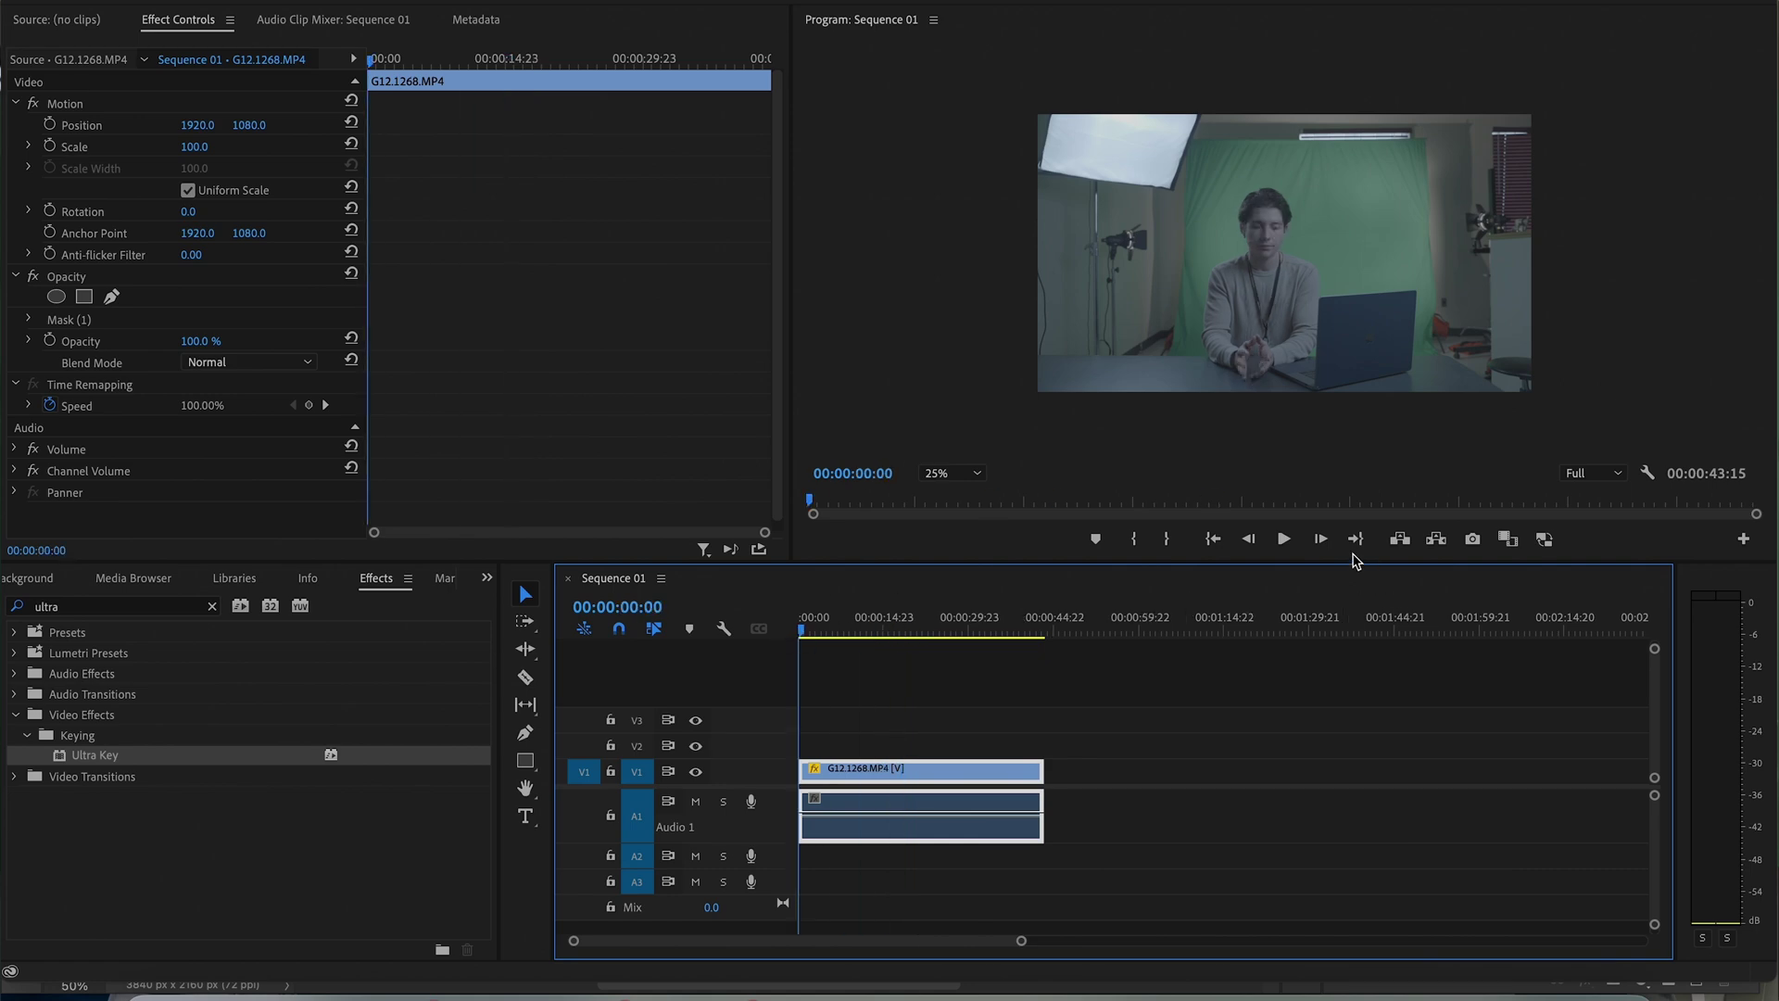
Step: Export the sequence's first frame as a TIFF still and open Still003.tif in Photoshop
{"action": "left_click", "coordinate": [1473, 539]}
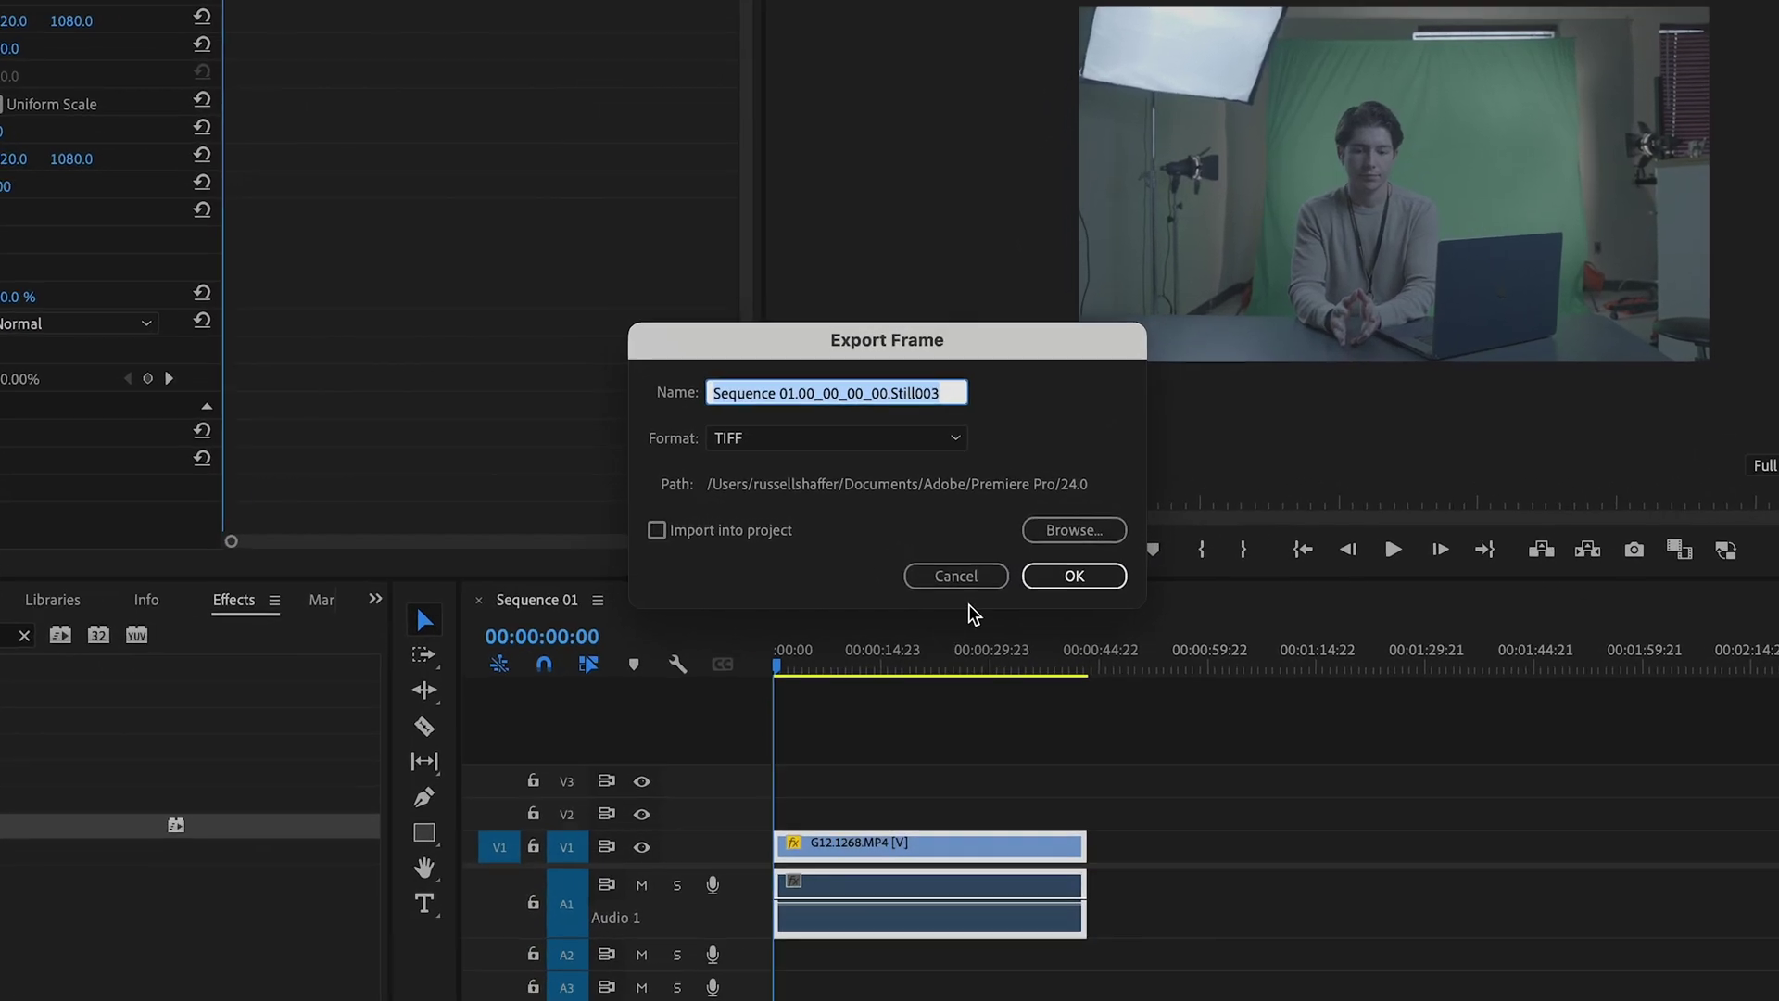
{"action": "left_click", "coordinate": [1034, 559]}
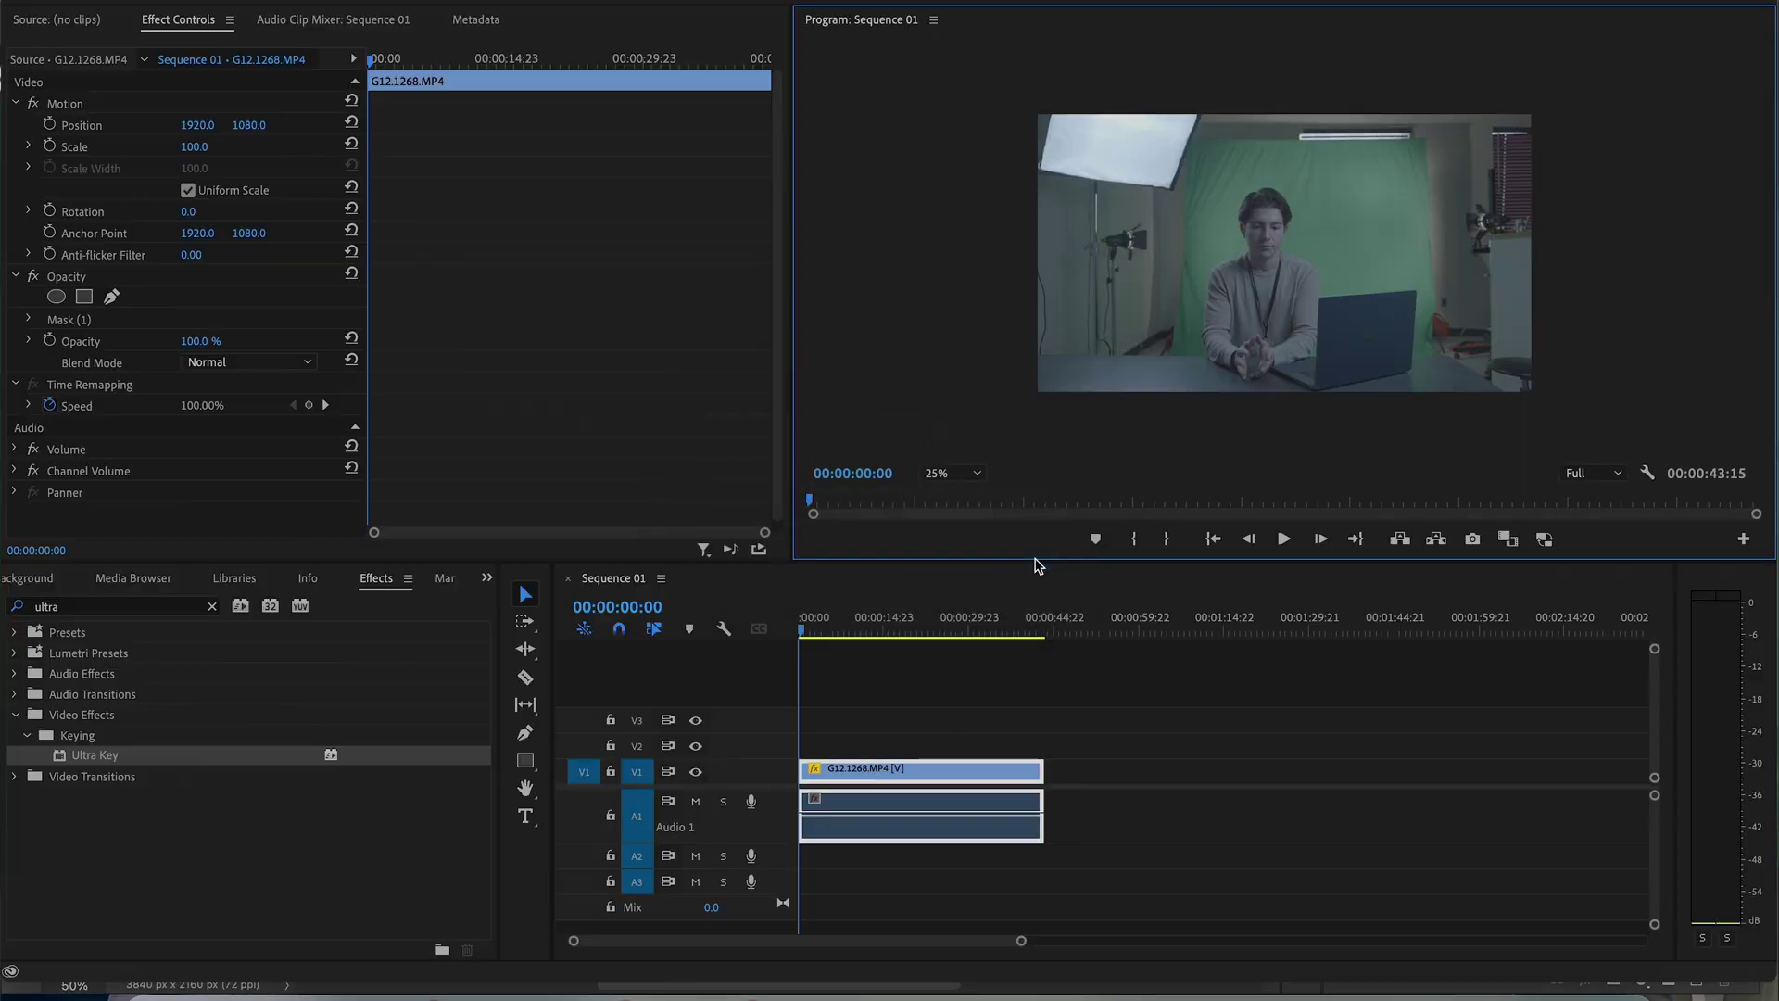
{"action": "left_click", "coordinate": [1399, 989]}
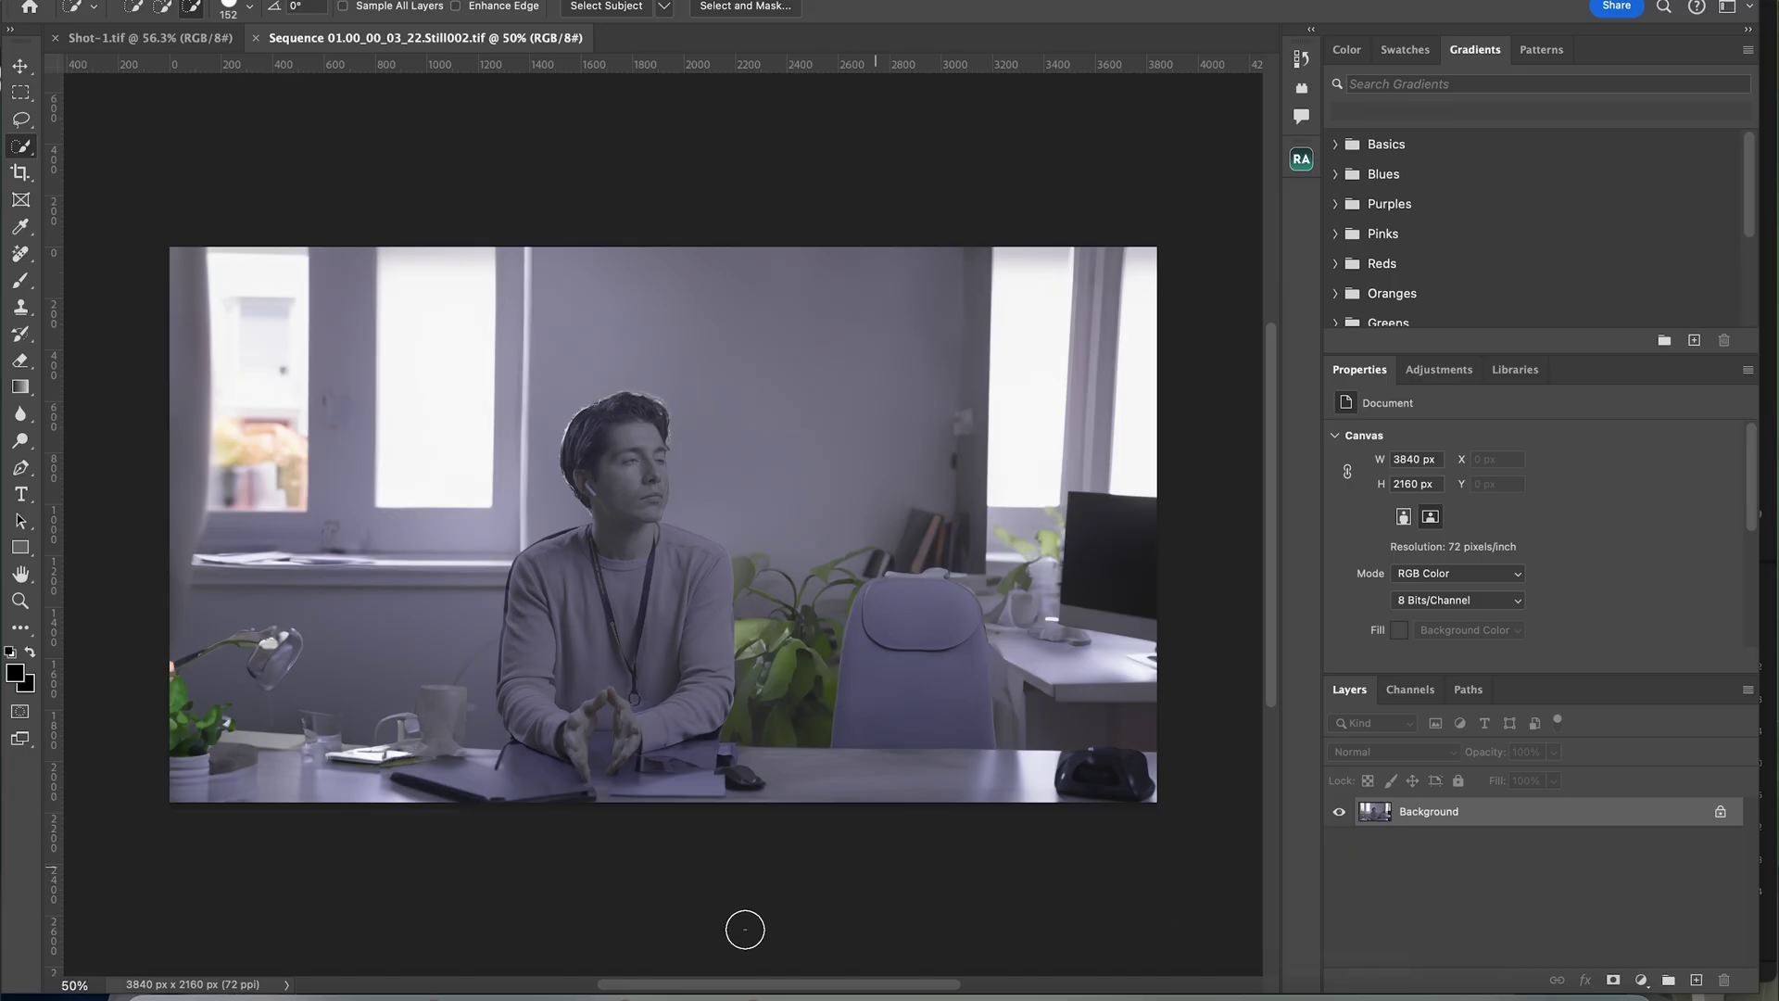
{"action": "left_click", "coordinate": [159, 991]}
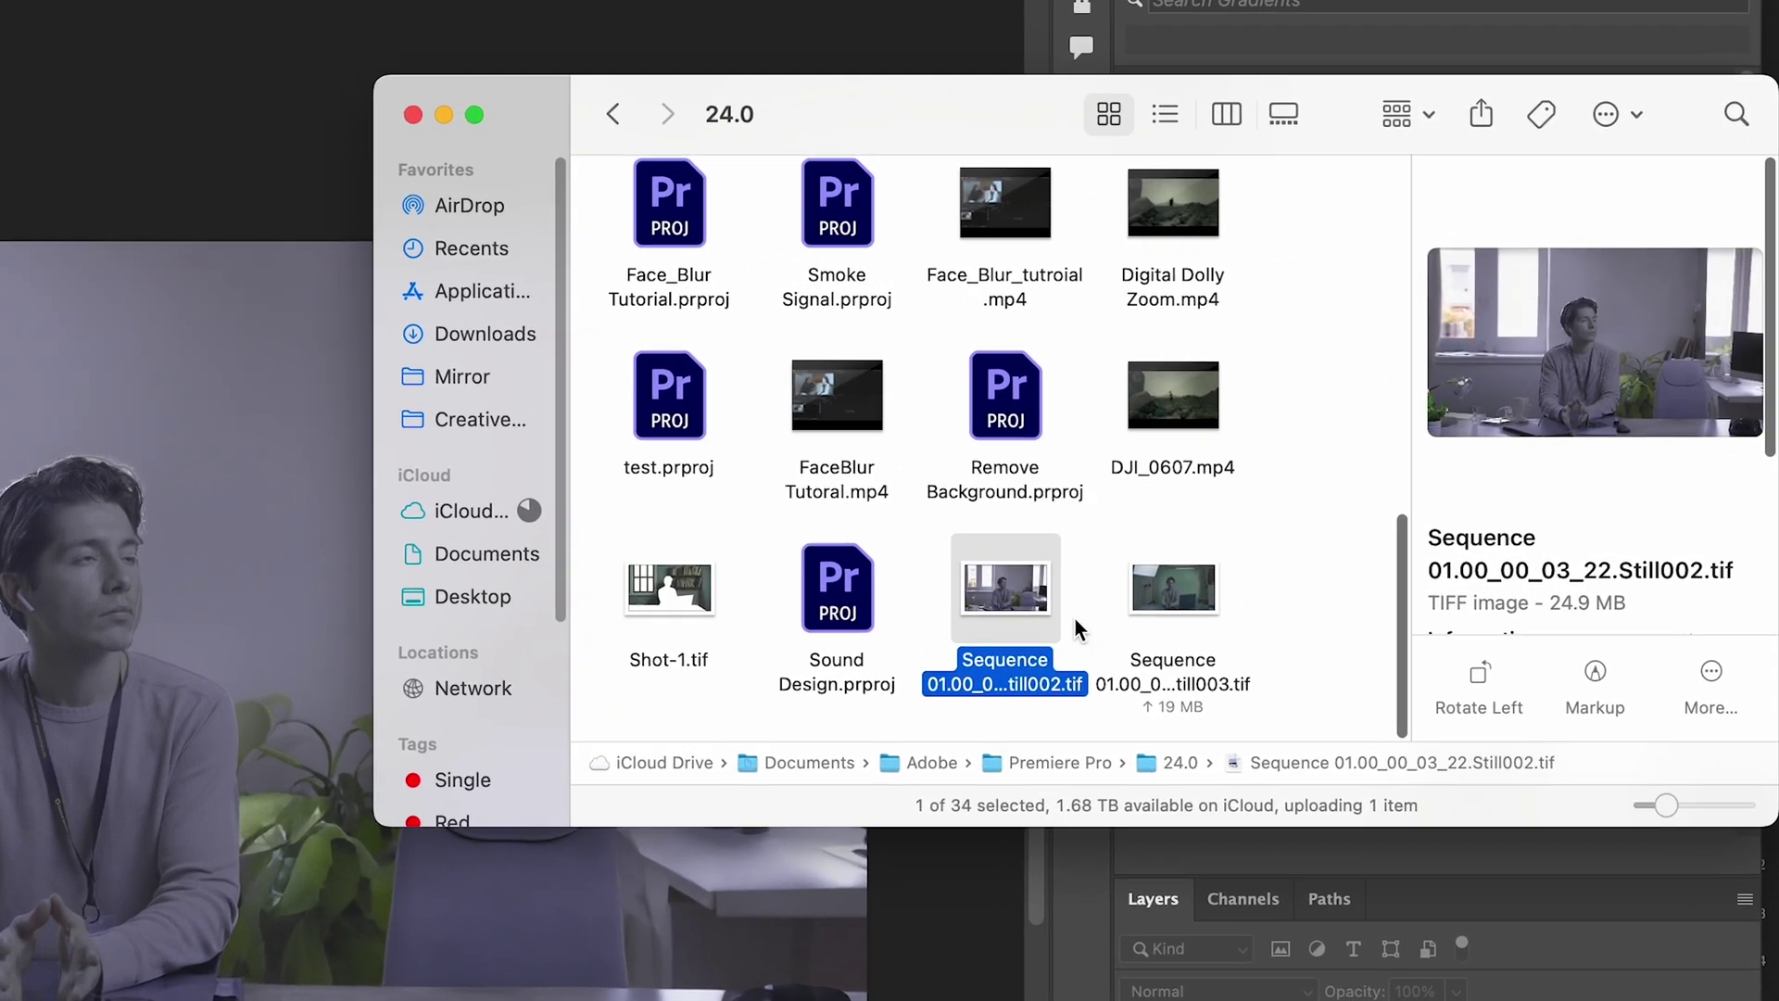
{"action": "left_click_drag", "start_coordinate": [1278, 539], "coordinate": [433, 0]}
{"action": "left_click_drag", "start_coordinate": [690, 46], "coordinate": [690, 48]}
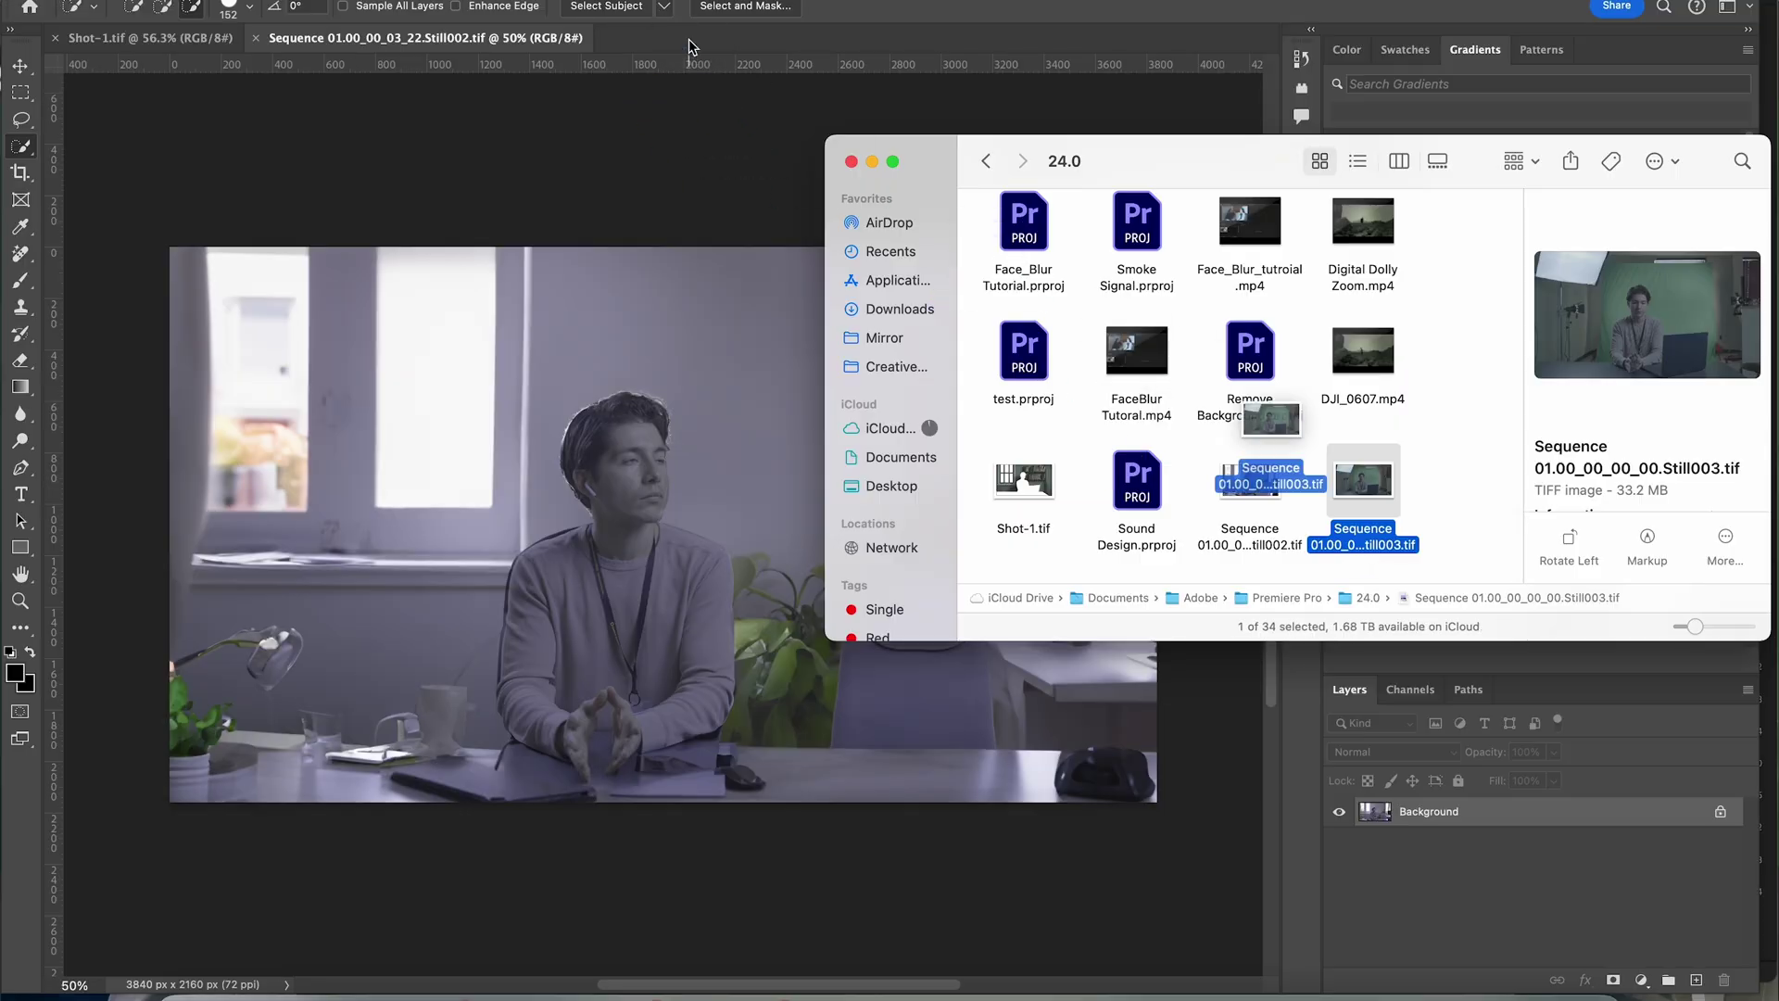
Step: Lasso the left softbox and light stand and Generative Fill them with plain wall
{"action": "left_click", "coordinate": [28, 120]}
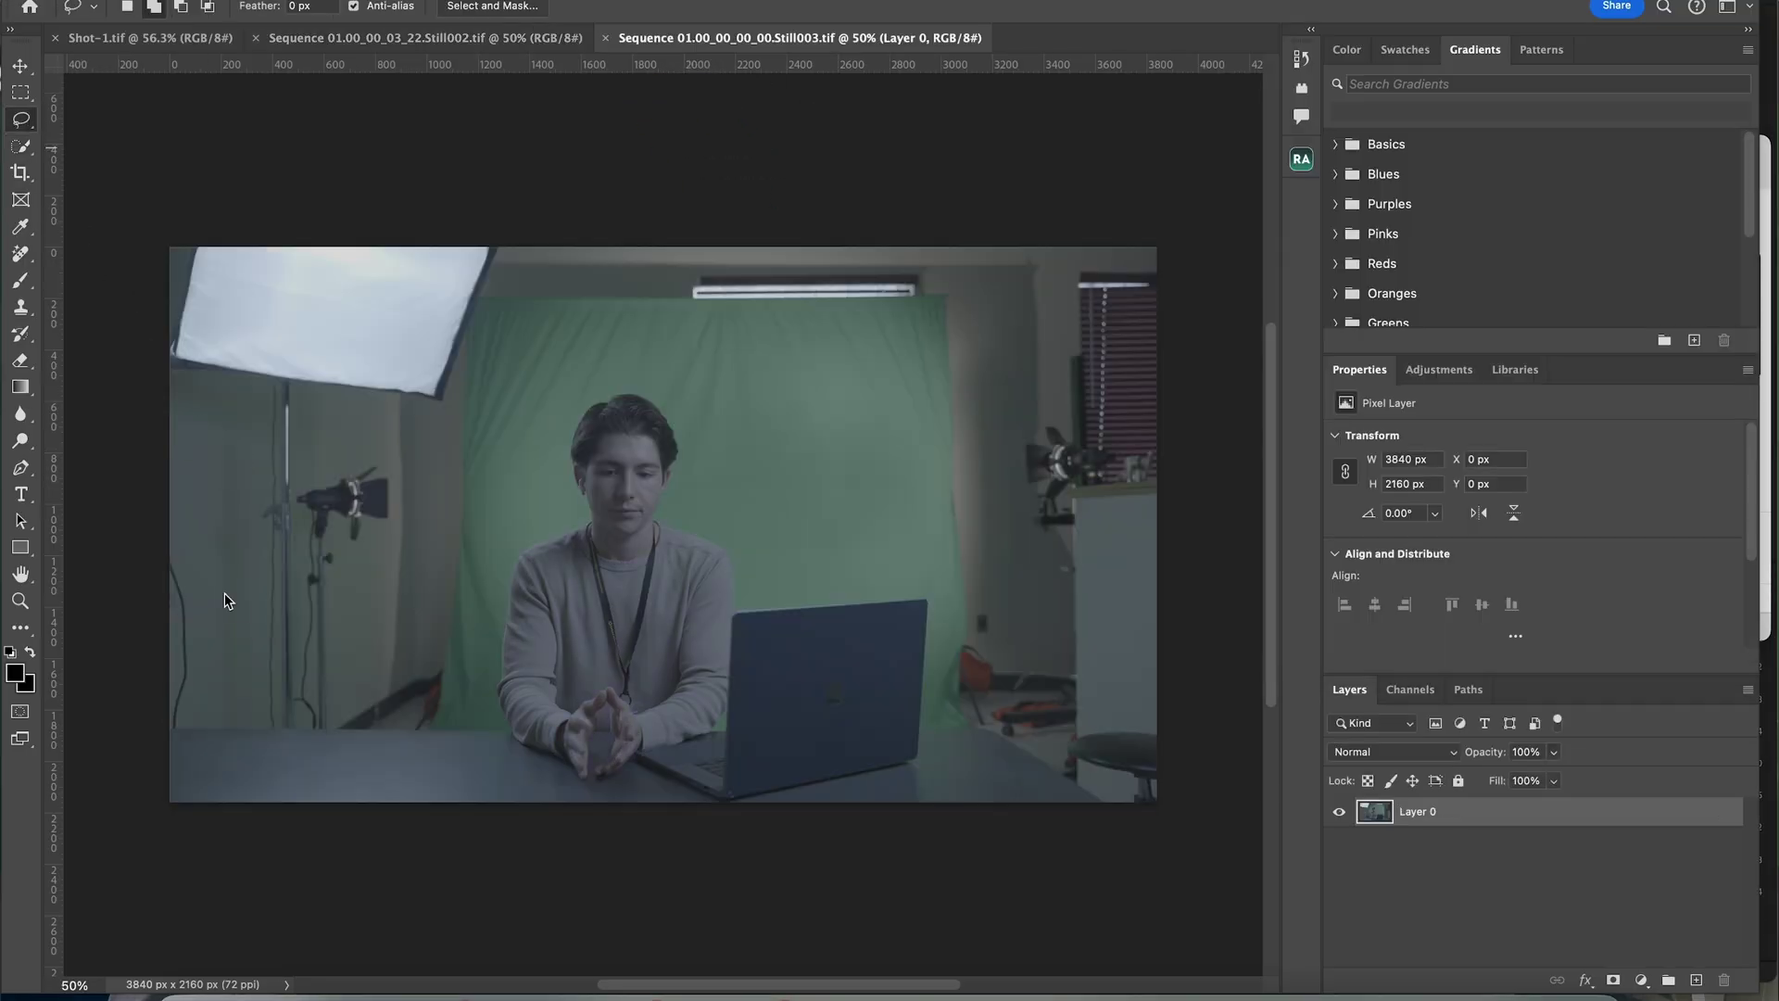
{"action": "mouse_move", "coordinate": [170, 736]}
{"action": "left_mouse_down"}
{"action": "mouse_move", "coordinate": [274, 760]}
{"action": "mouse_move", "coordinate": [440, 735]}
{"action": "mouse_move", "coordinate": [464, 701]}
{"action": "mouse_move", "coordinate": [472, 446]}
{"action": "mouse_move", "coordinate": [505, 215]}
{"action": "left_mouse_up"}
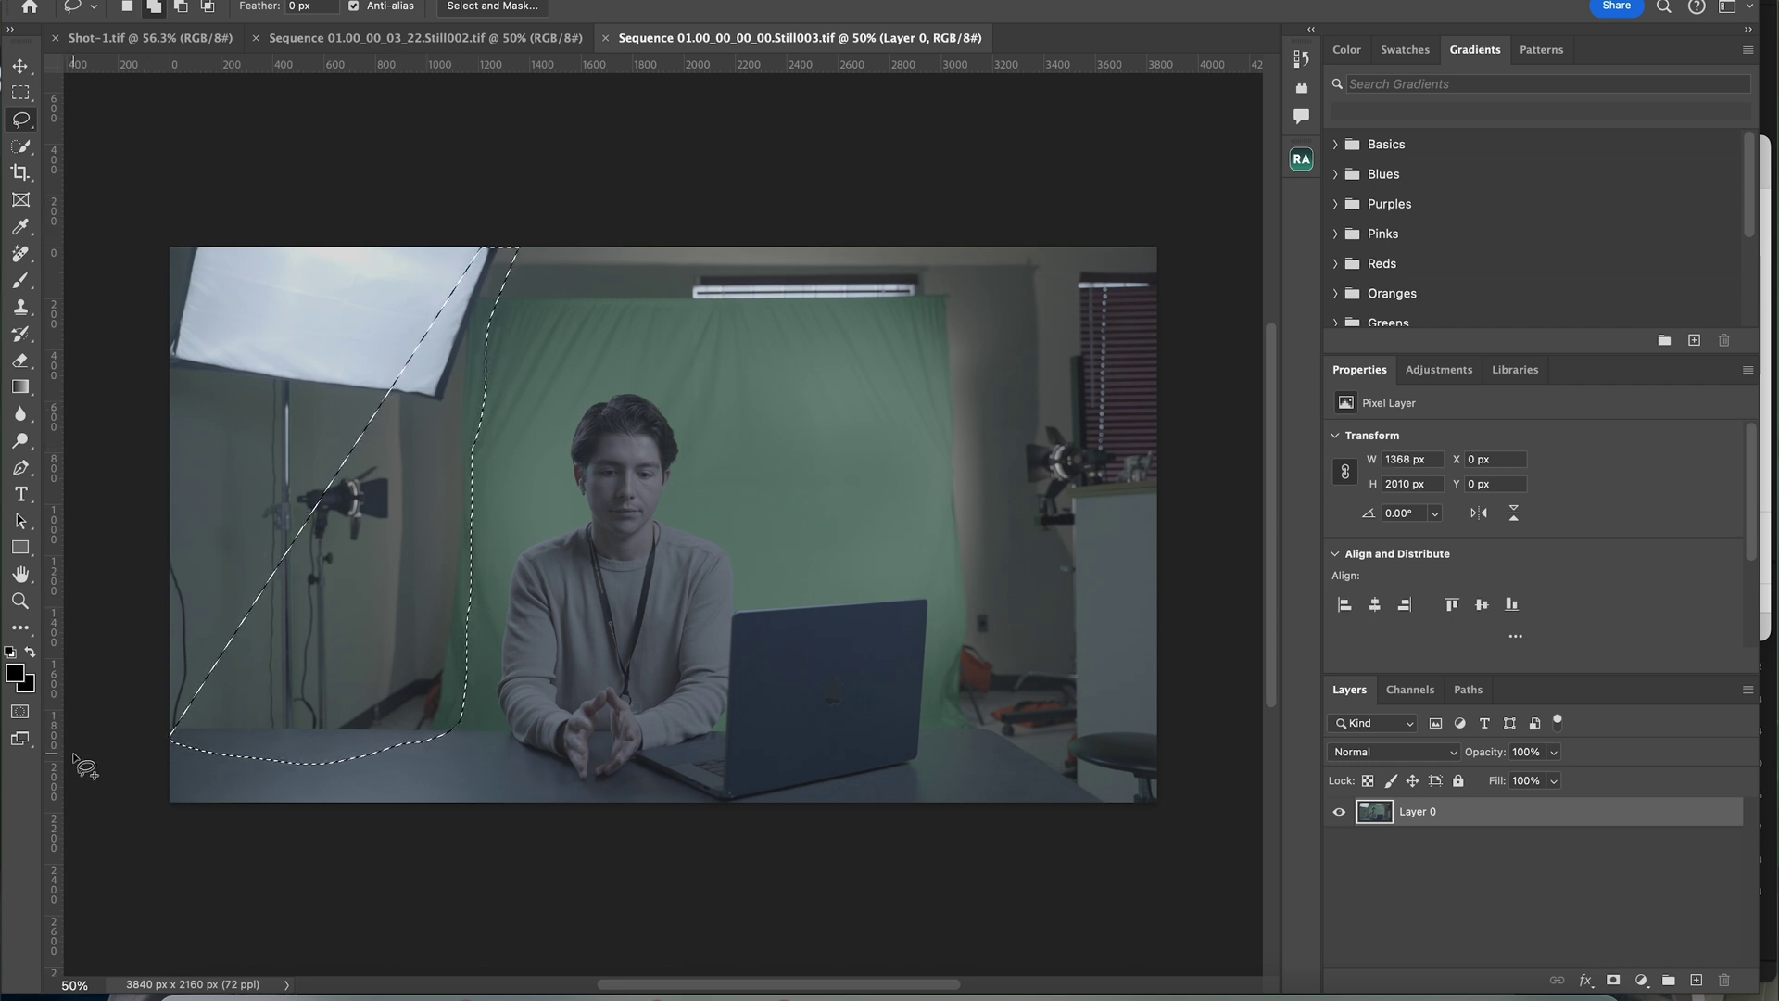
{"action": "mouse_move", "coordinate": [155, 754]}
{"action": "left_mouse_down"}
{"action": "mouse_move", "coordinate": [155, 234]}
{"action": "mouse_move", "coordinate": [515, 230]}
{"action": "left_mouse_up"}
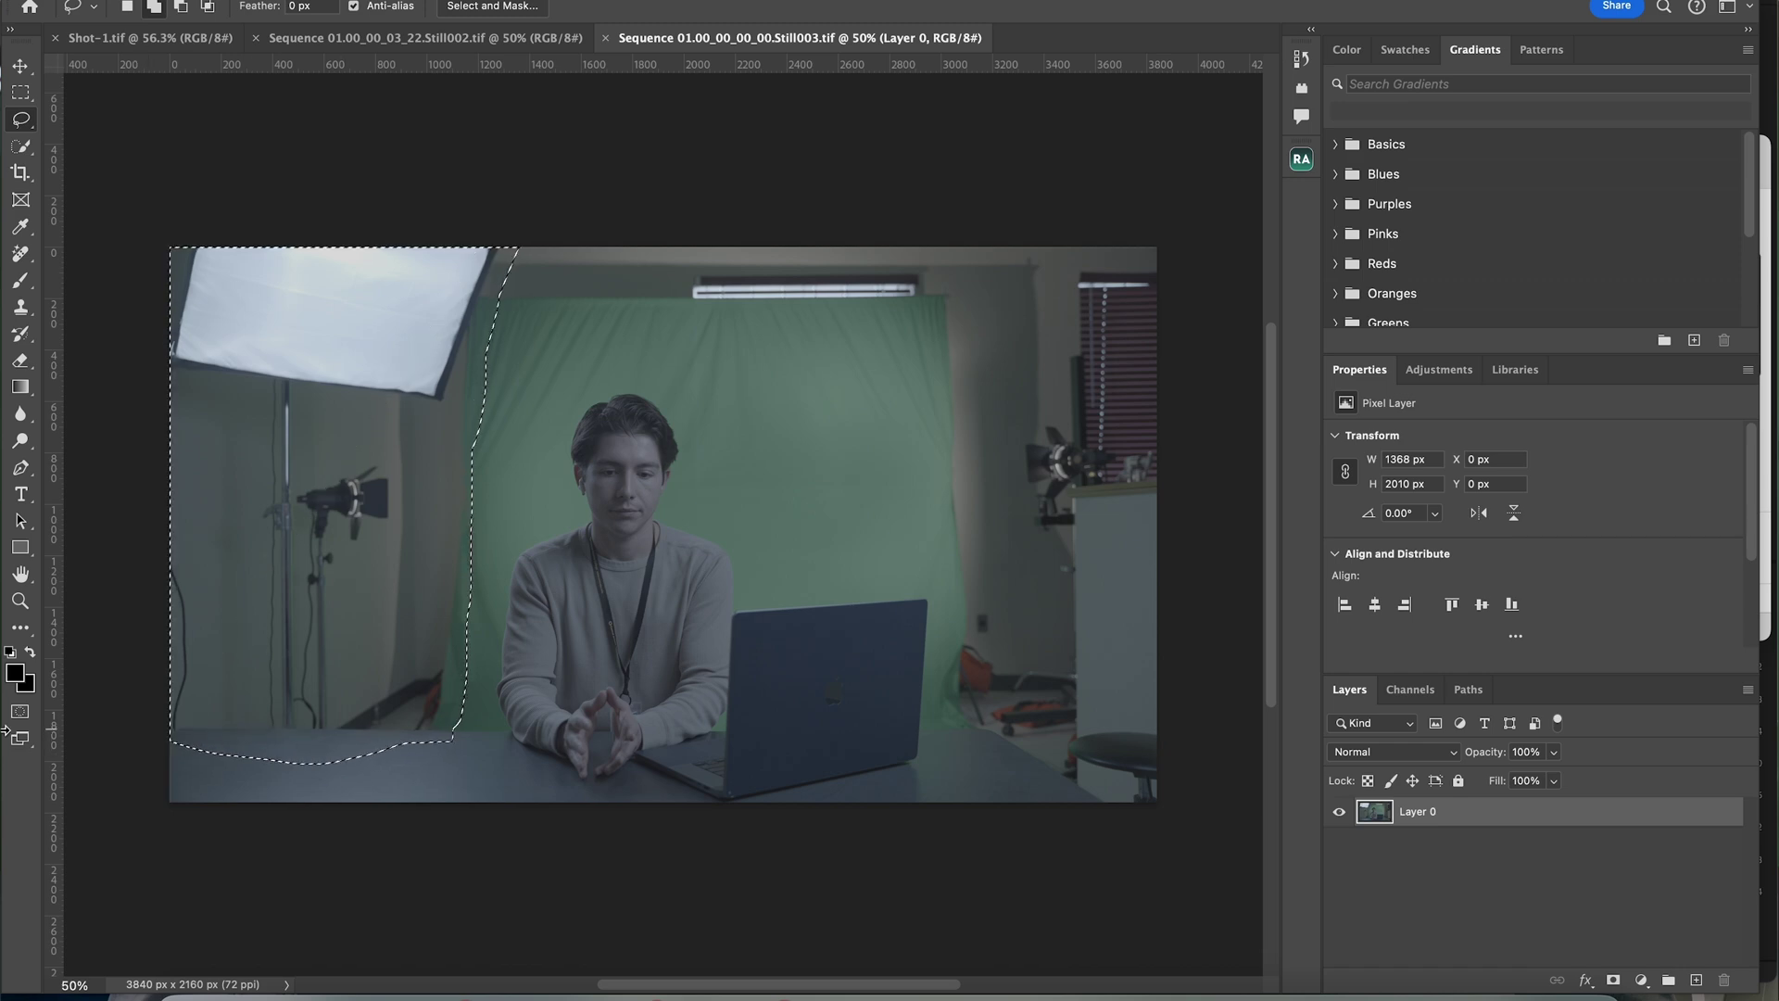
{"action": "right_click", "coordinate": [441, 500]}
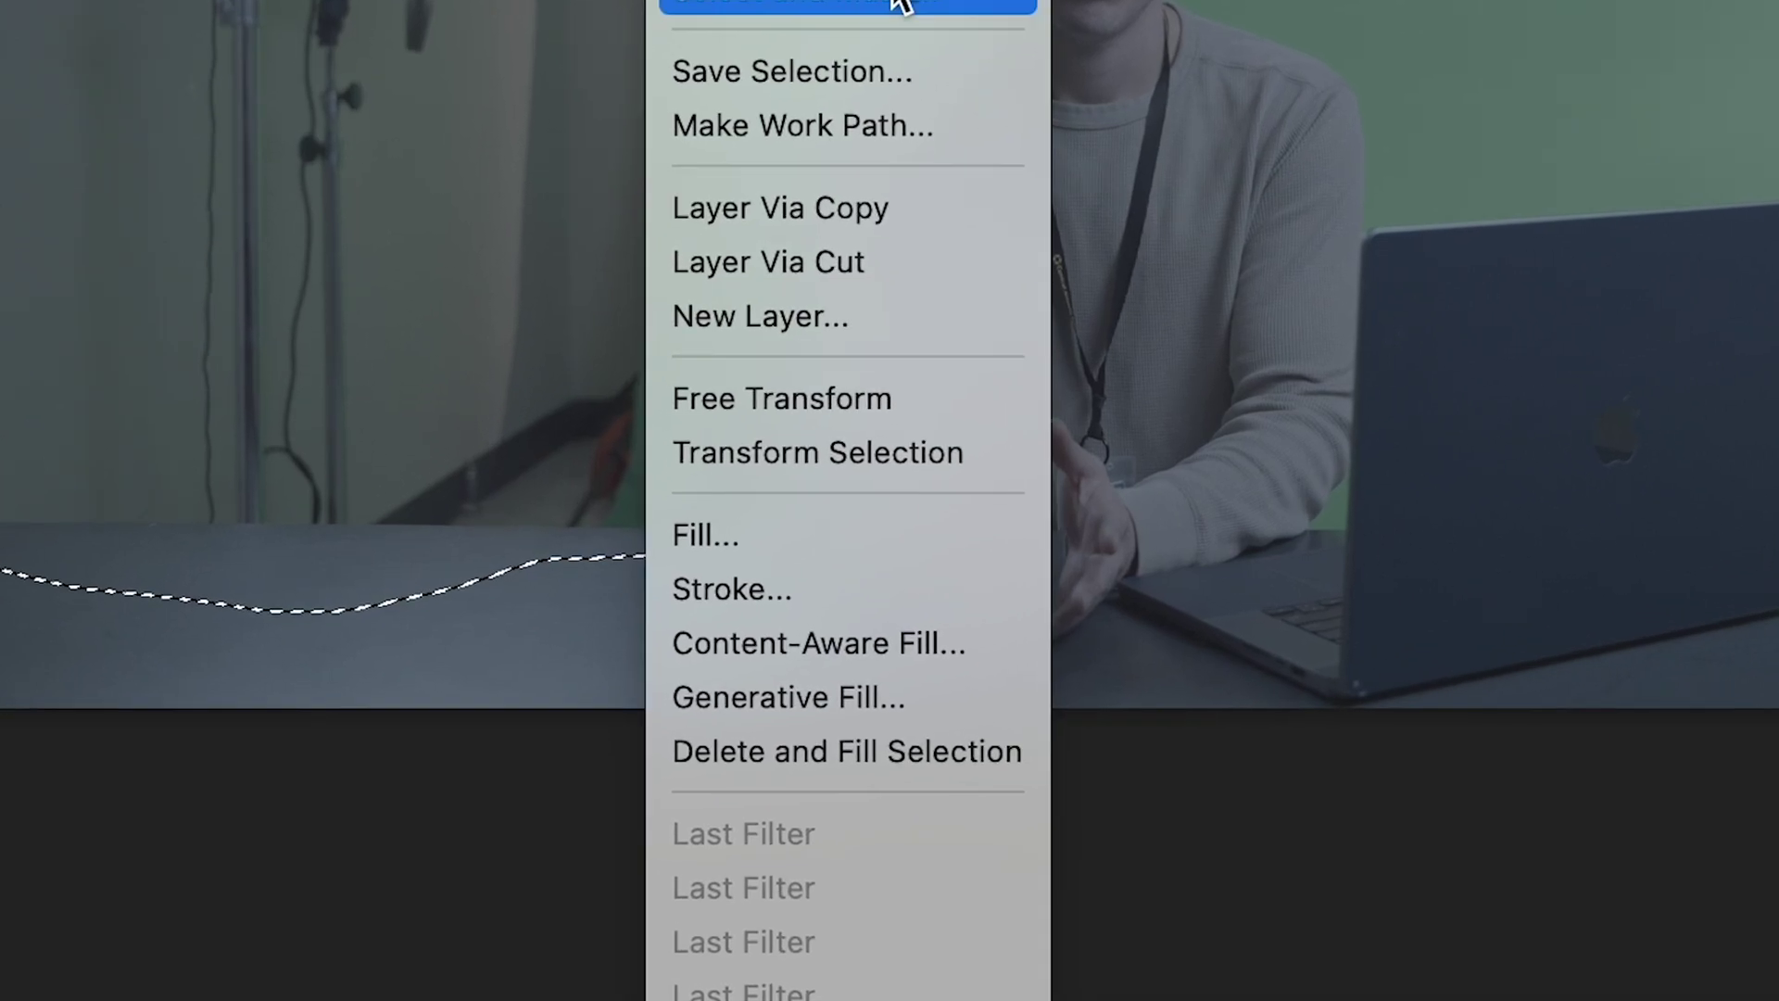
{"action": "left_click", "coordinate": [893, 681]}
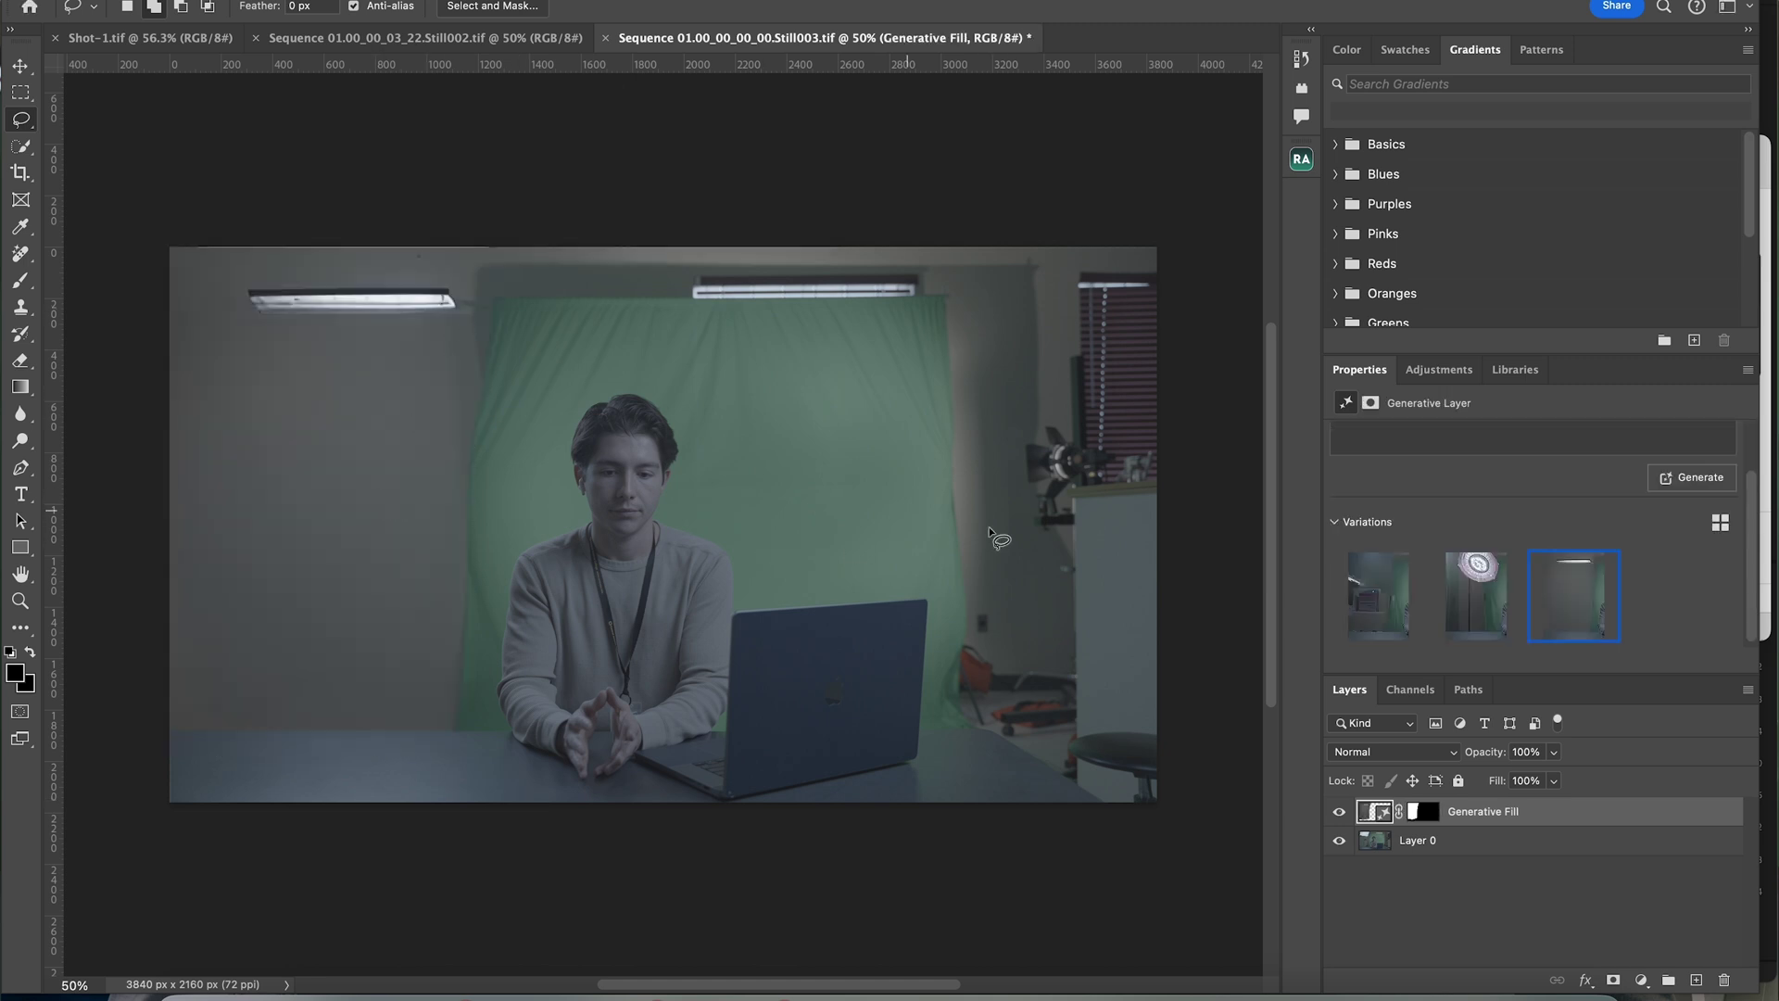
Step: Generative Fill the lassoed right-side light and stand, then the left wall strip
{"action": "mouse_move", "coordinate": [939, 693]}
{"action": "left_mouse_down"}
{"action": "mouse_move", "coordinate": [1329, 383]}
{"action": "mouse_move", "coordinate": [1341, 274]}
{"action": "mouse_move", "coordinate": [1238, 183]}
{"action": "mouse_move", "coordinate": [1107, 173]}
{"action": "mouse_move", "coordinate": [961, 189]}
{"action": "mouse_move", "coordinate": [926, 276]}
{"action": "left_mouse_up"}
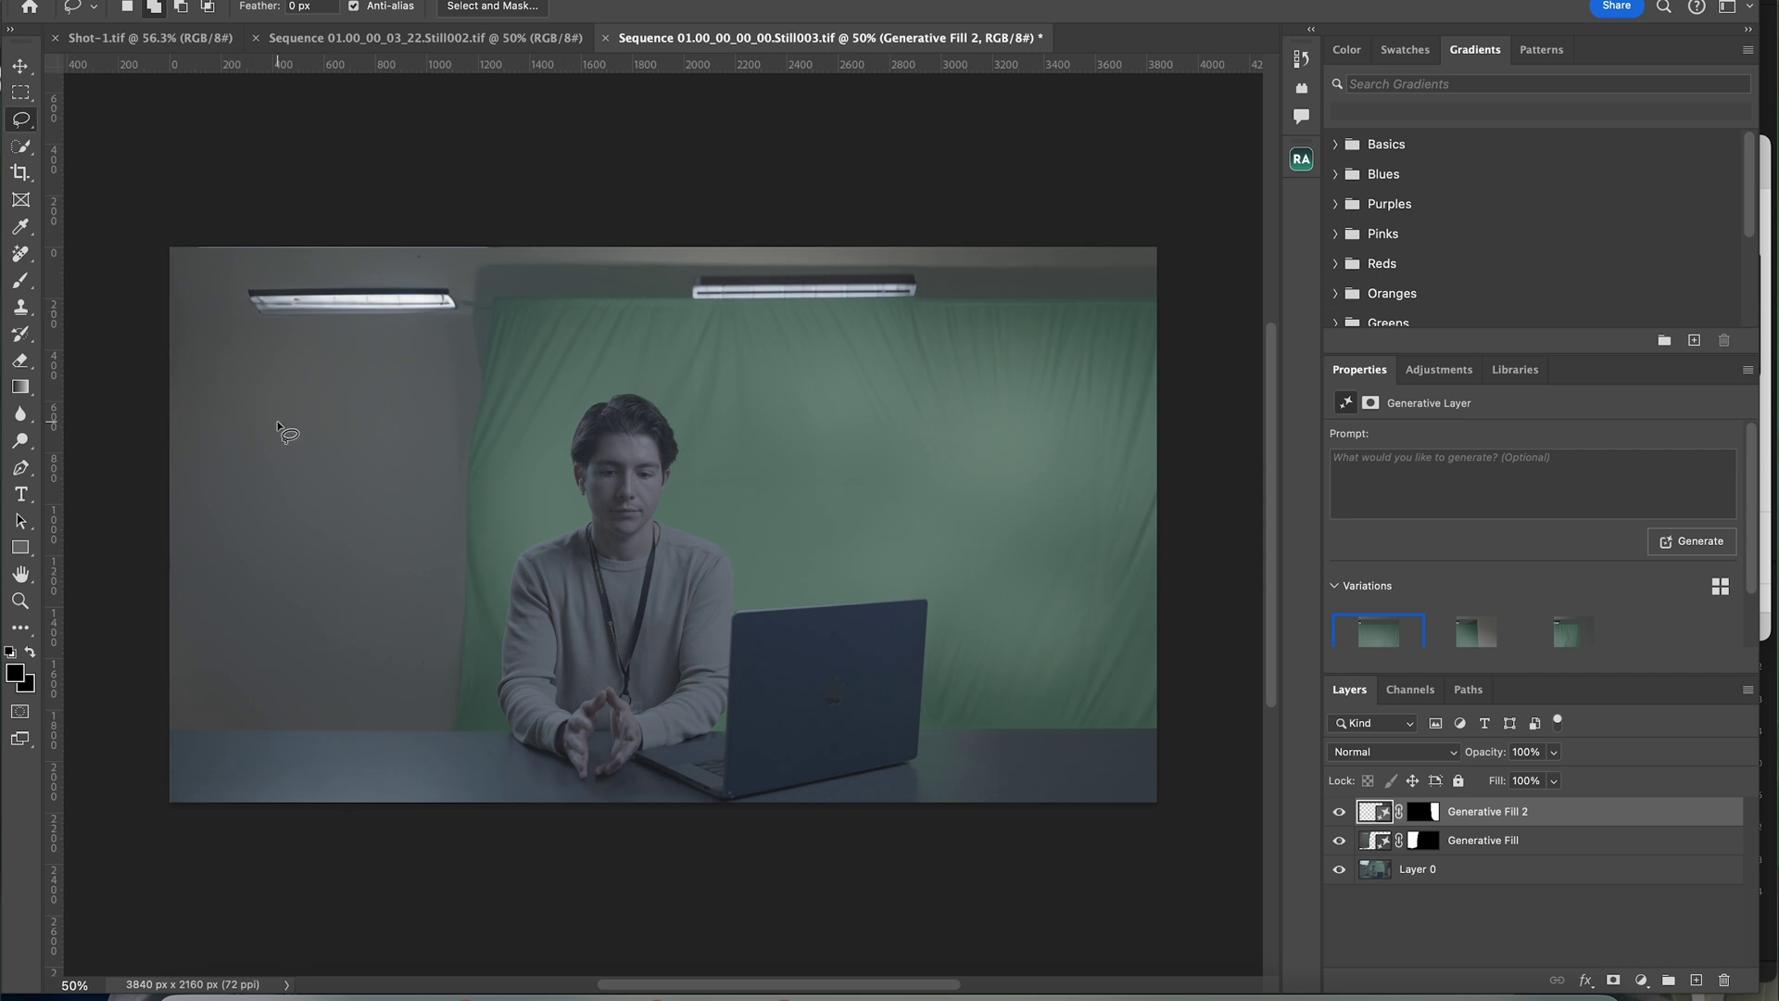
{"action": "left_click_drag", "start_coordinate": [512, 272], "coordinate": [501, 613]}
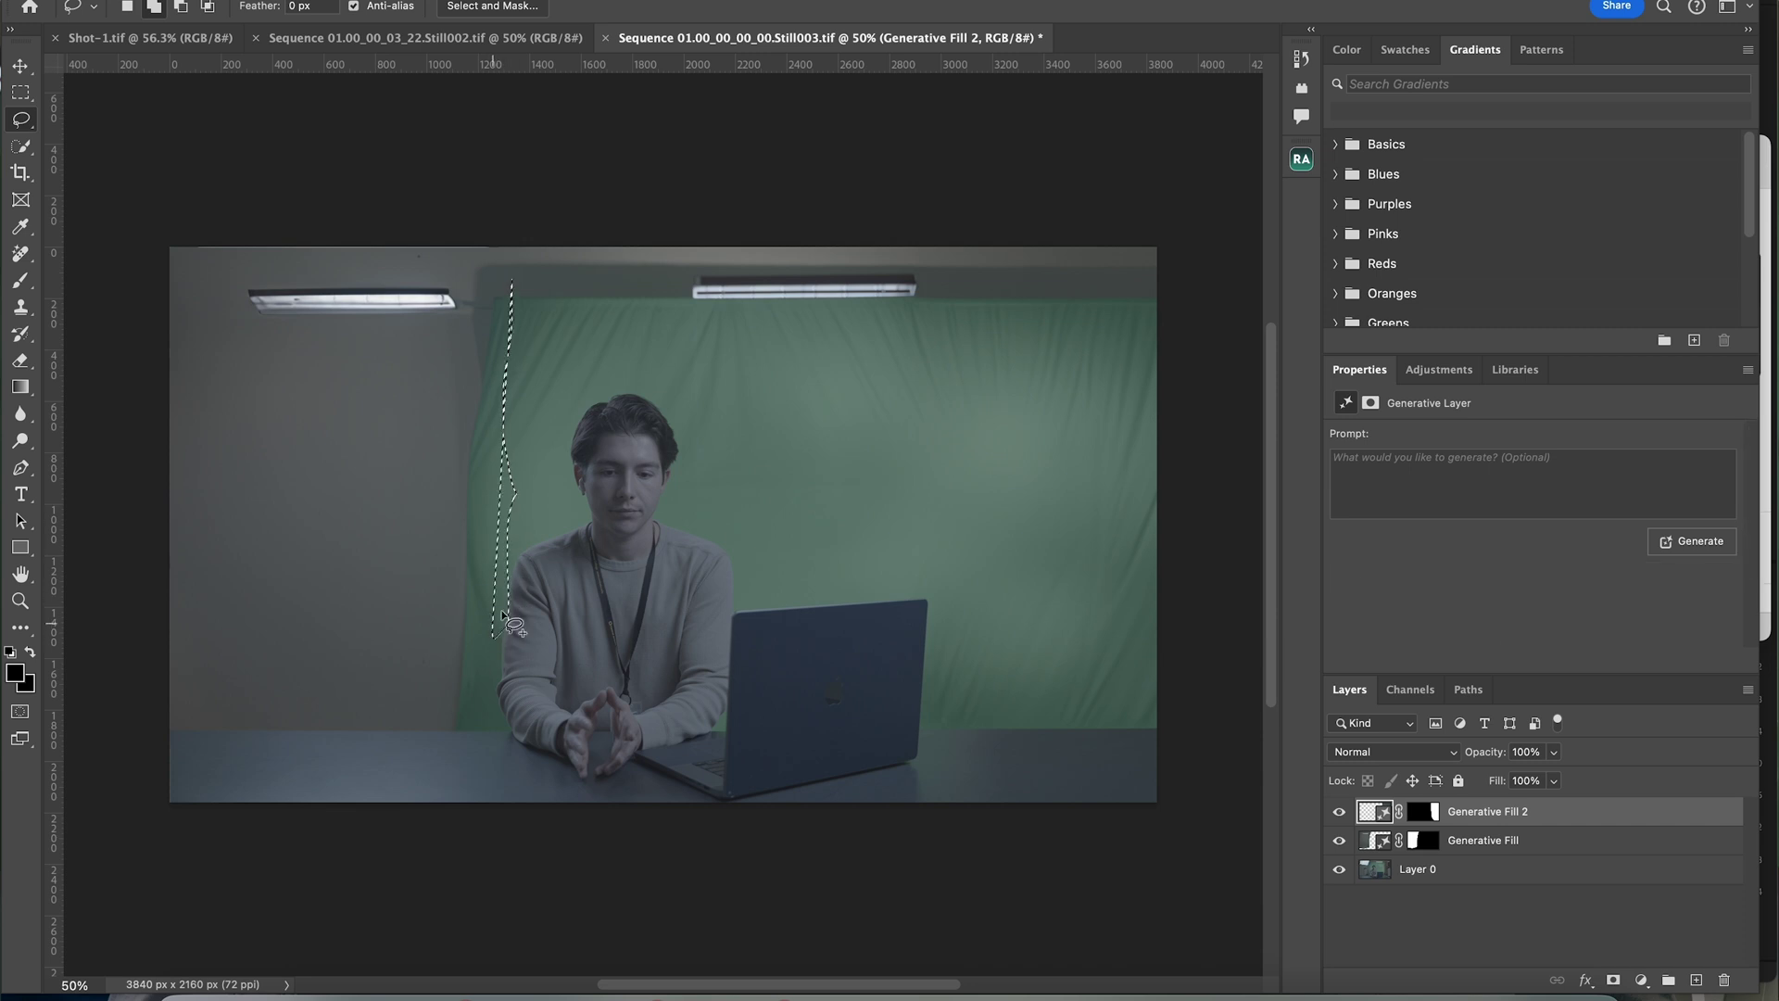
{"action": "left_click", "coordinate": [525, 226]}
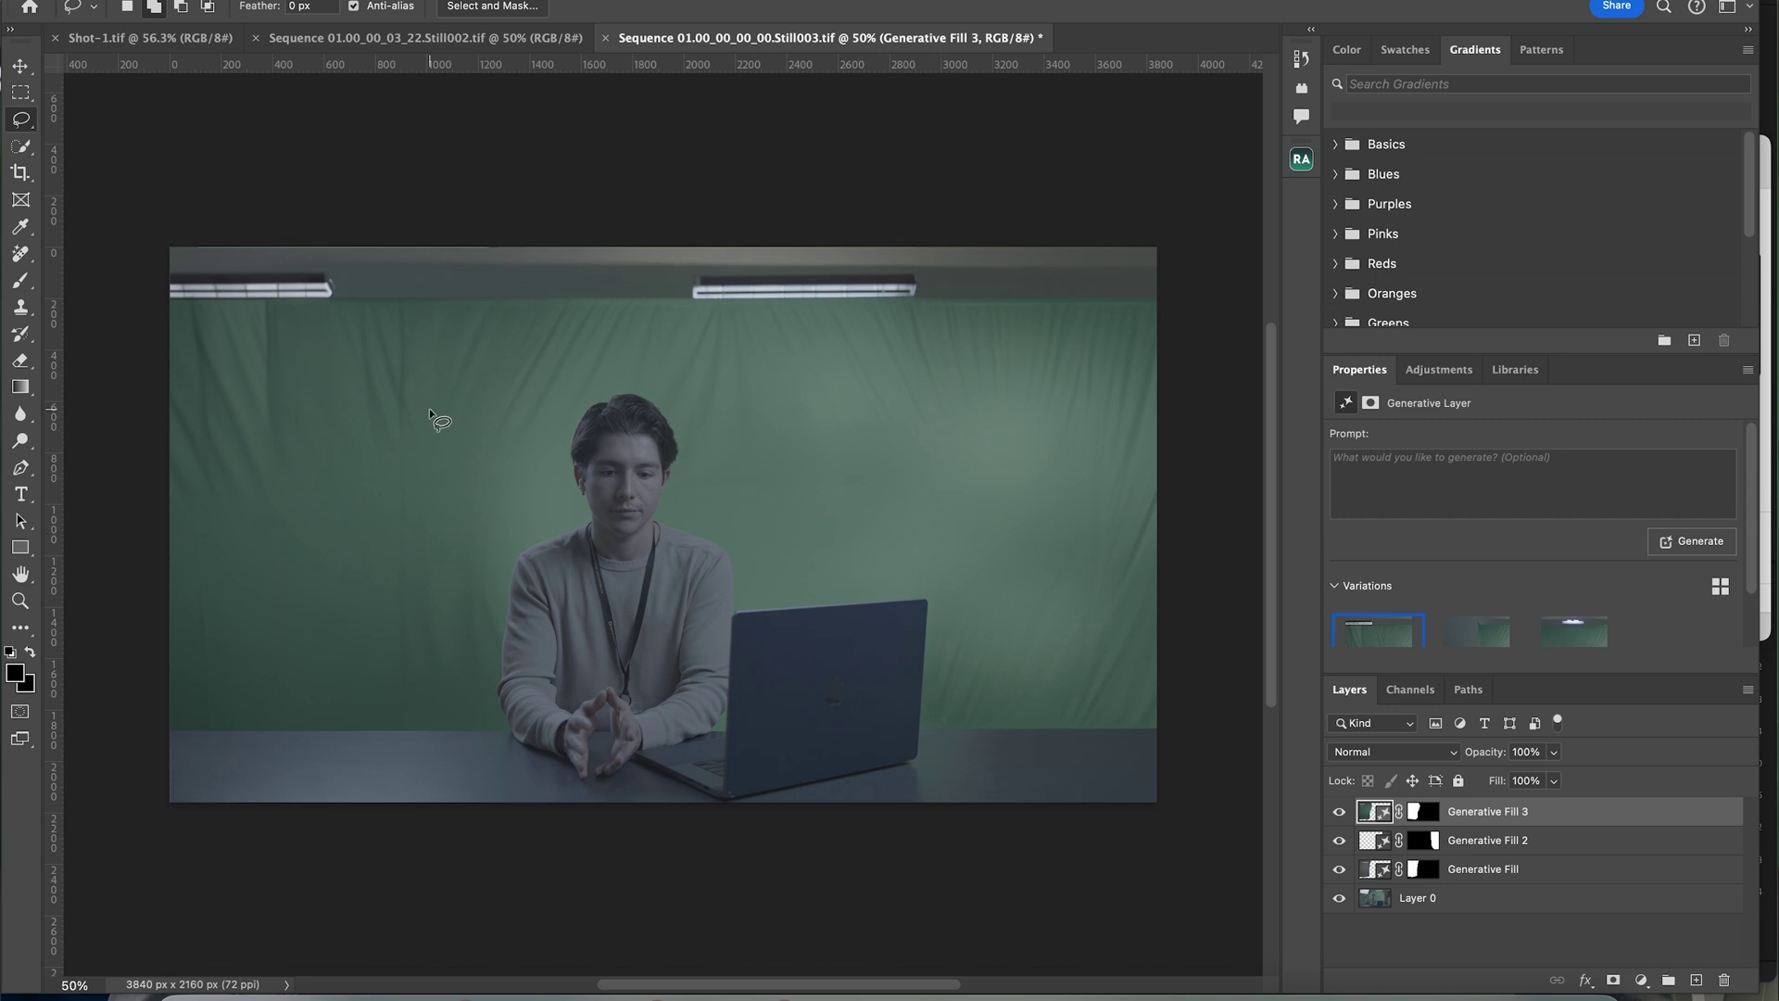
Step: Flatten Layer 0 and its fill layers into a single Background layer
{"action": "left_click", "coordinate": [195, 0]}
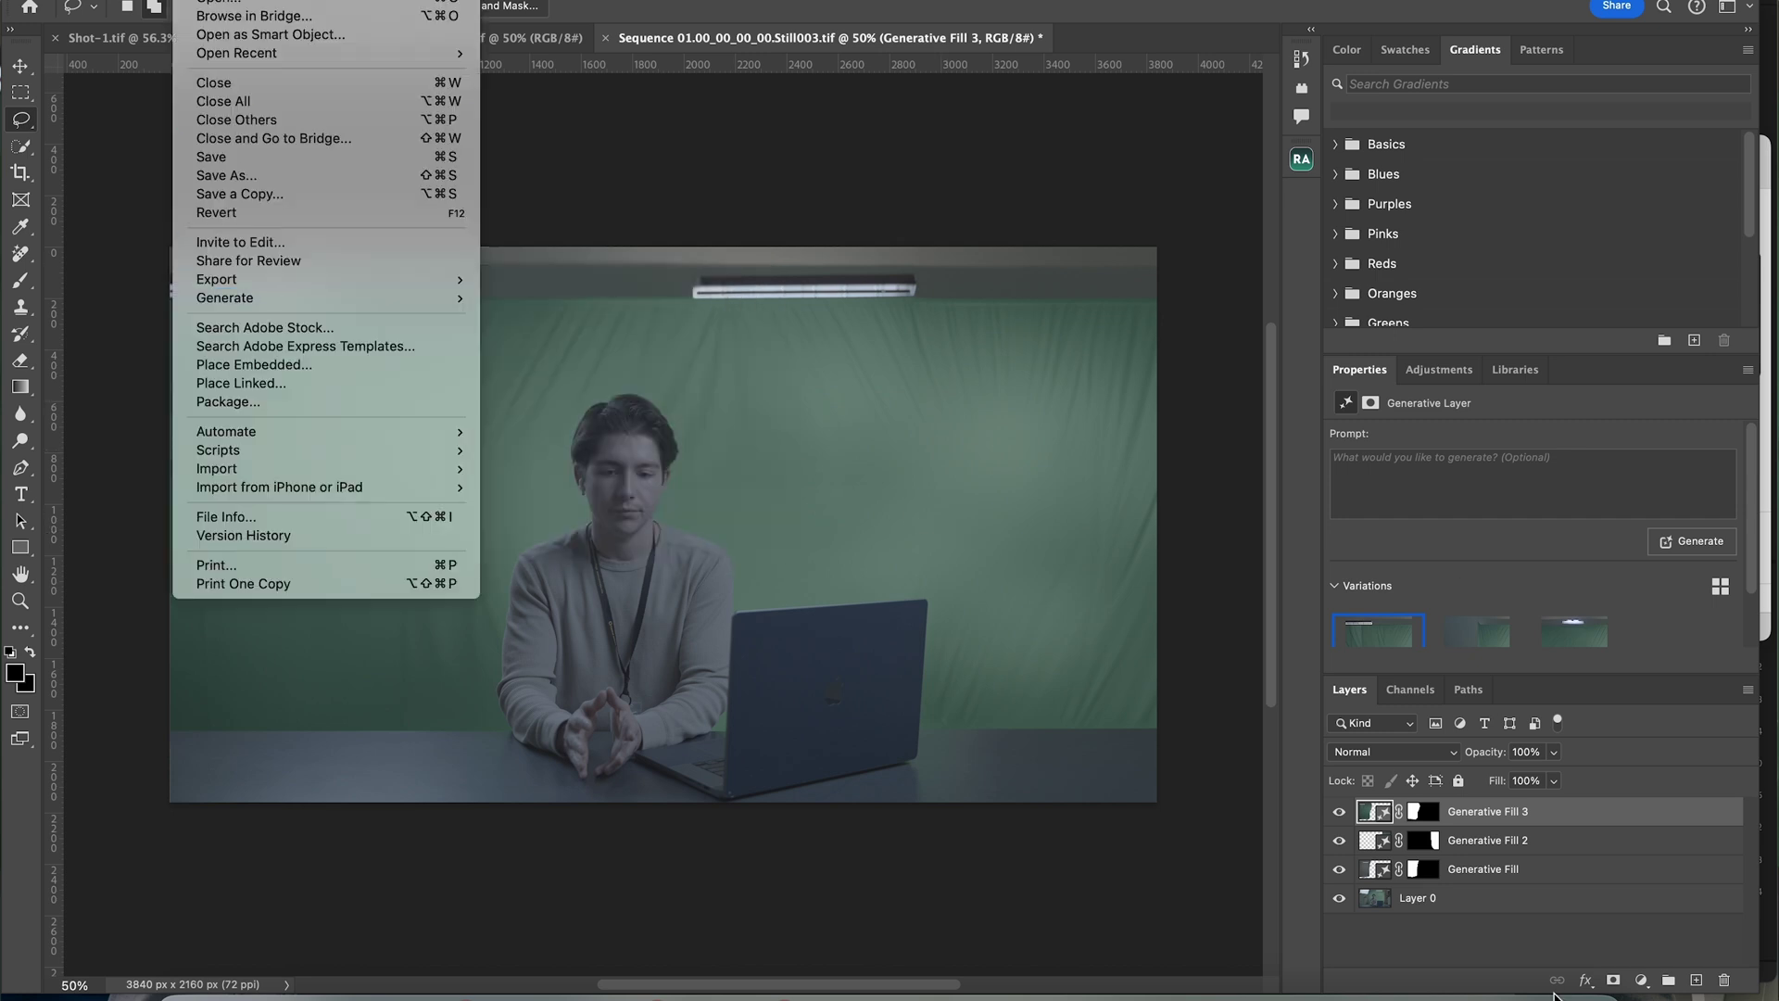
{"action": "left_click", "coordinate": [1492, 903]}
{"action": "right_click", "coordinate": [1492, 903]}
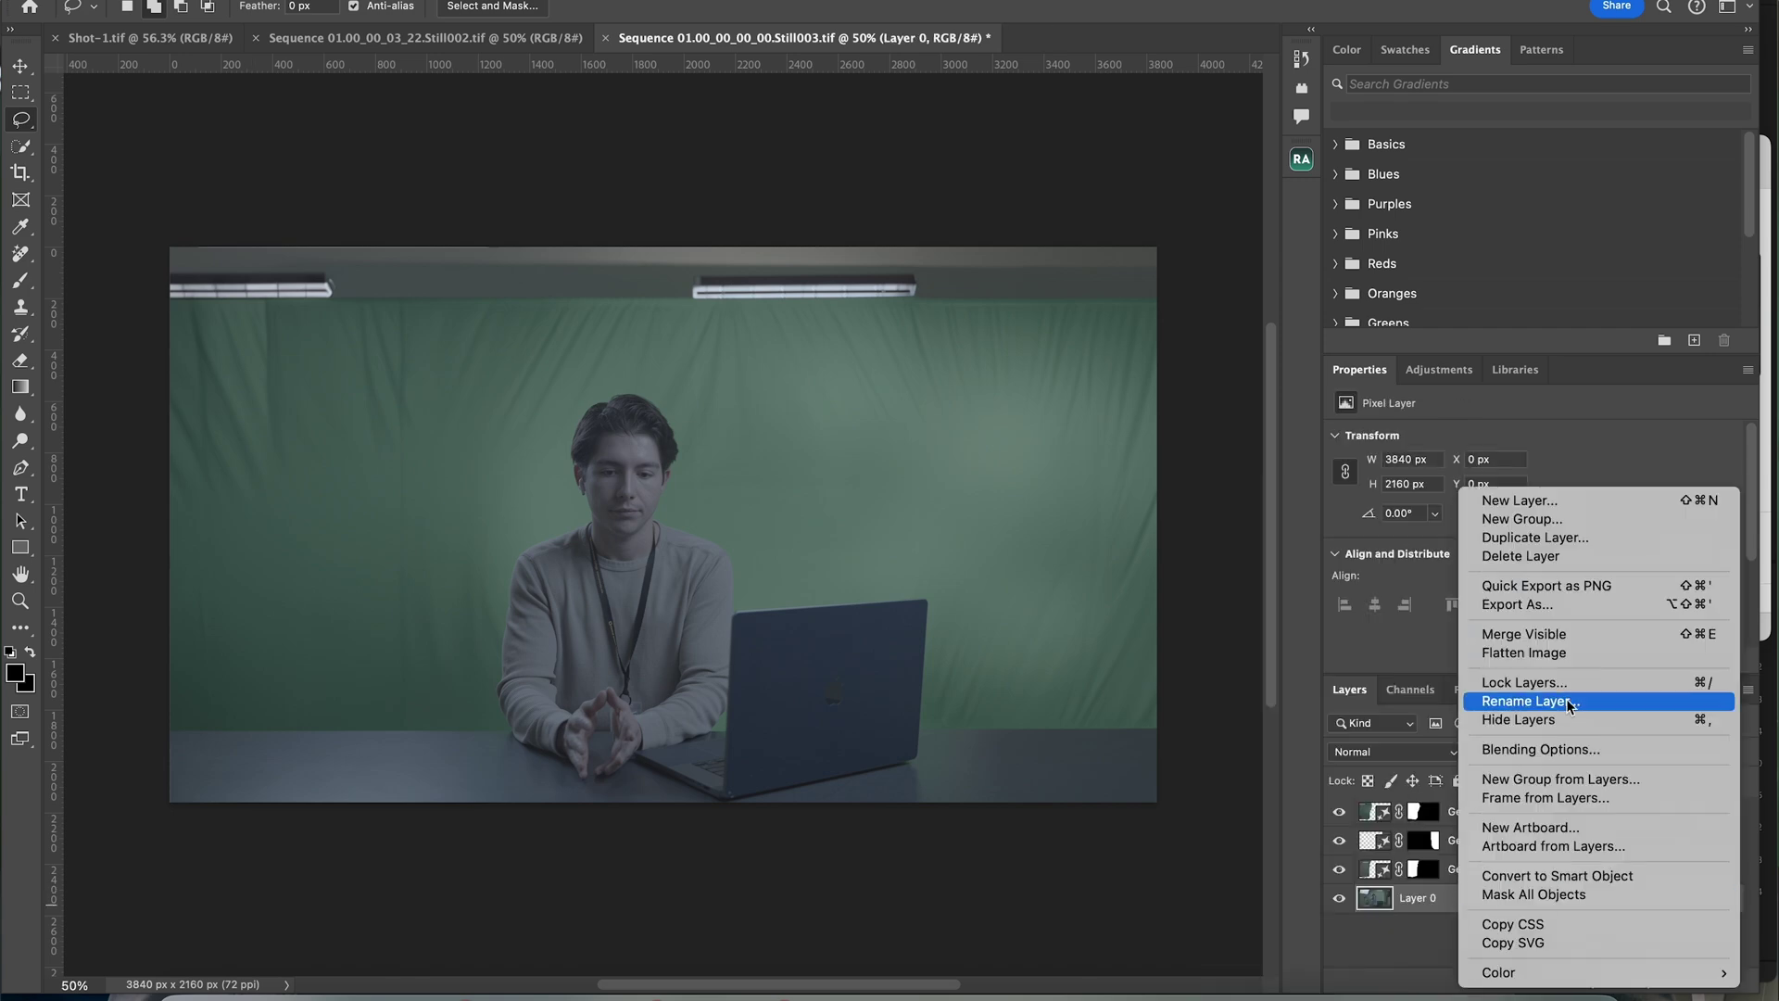
{"action": "left_click", "coordinate": [1482, 654]}
Step: Save a copy over Sequence 01.00_00_00_00.Still003.tif with the default TIFF options
{"action": "left_click", "coordinate": [194, 0]}
{"action": "left_click", "coordinate": [307, 185]}
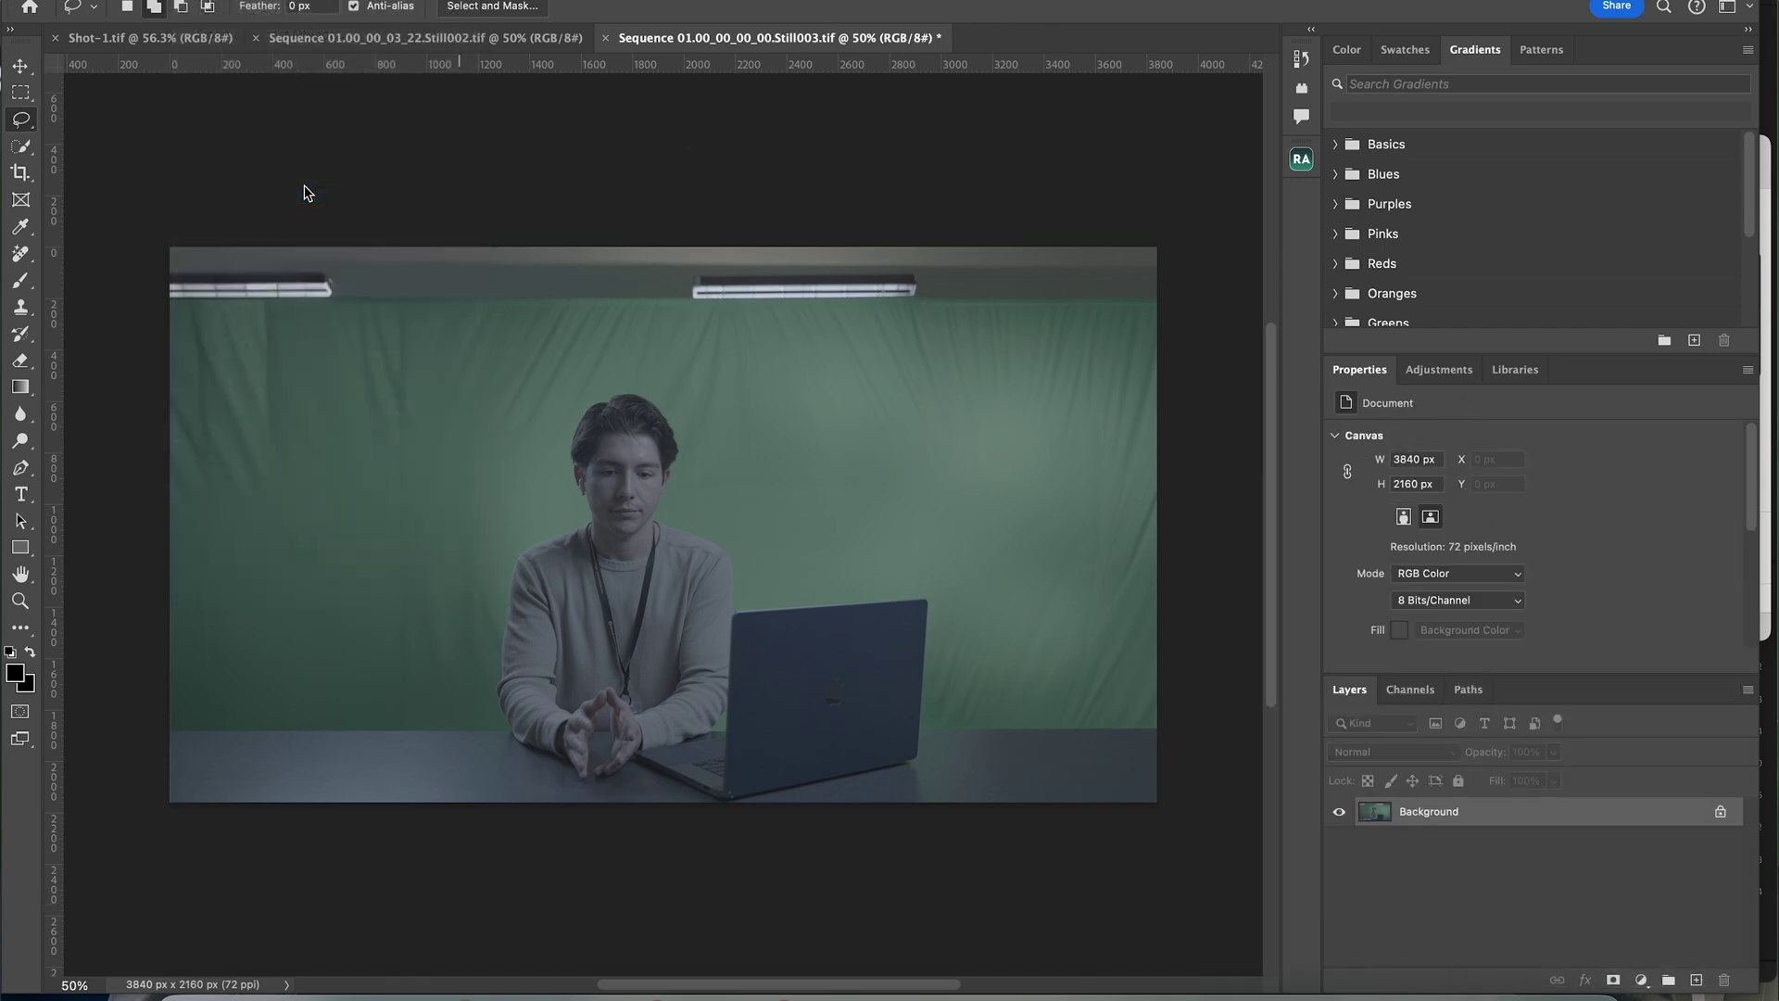
{"action": "key", "text": "Return"}
{"action": "left_click", "coordinate": [947, 464]}
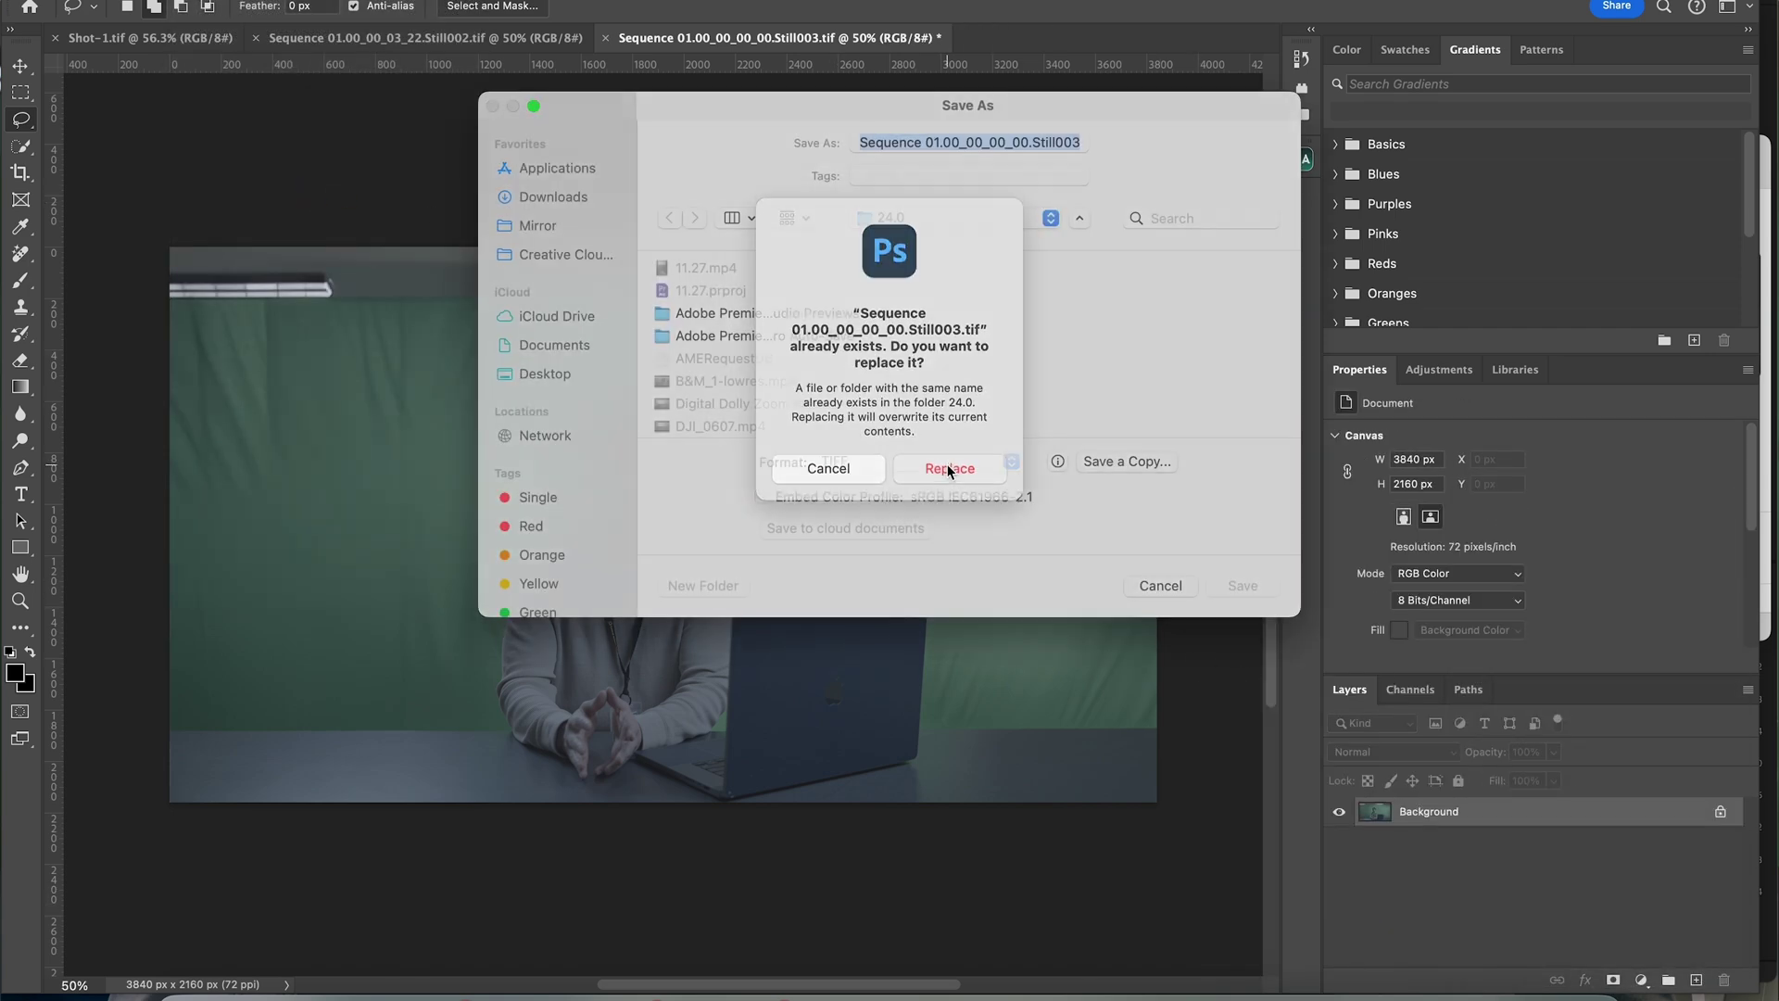
{"action": "key", "text": "Return"}
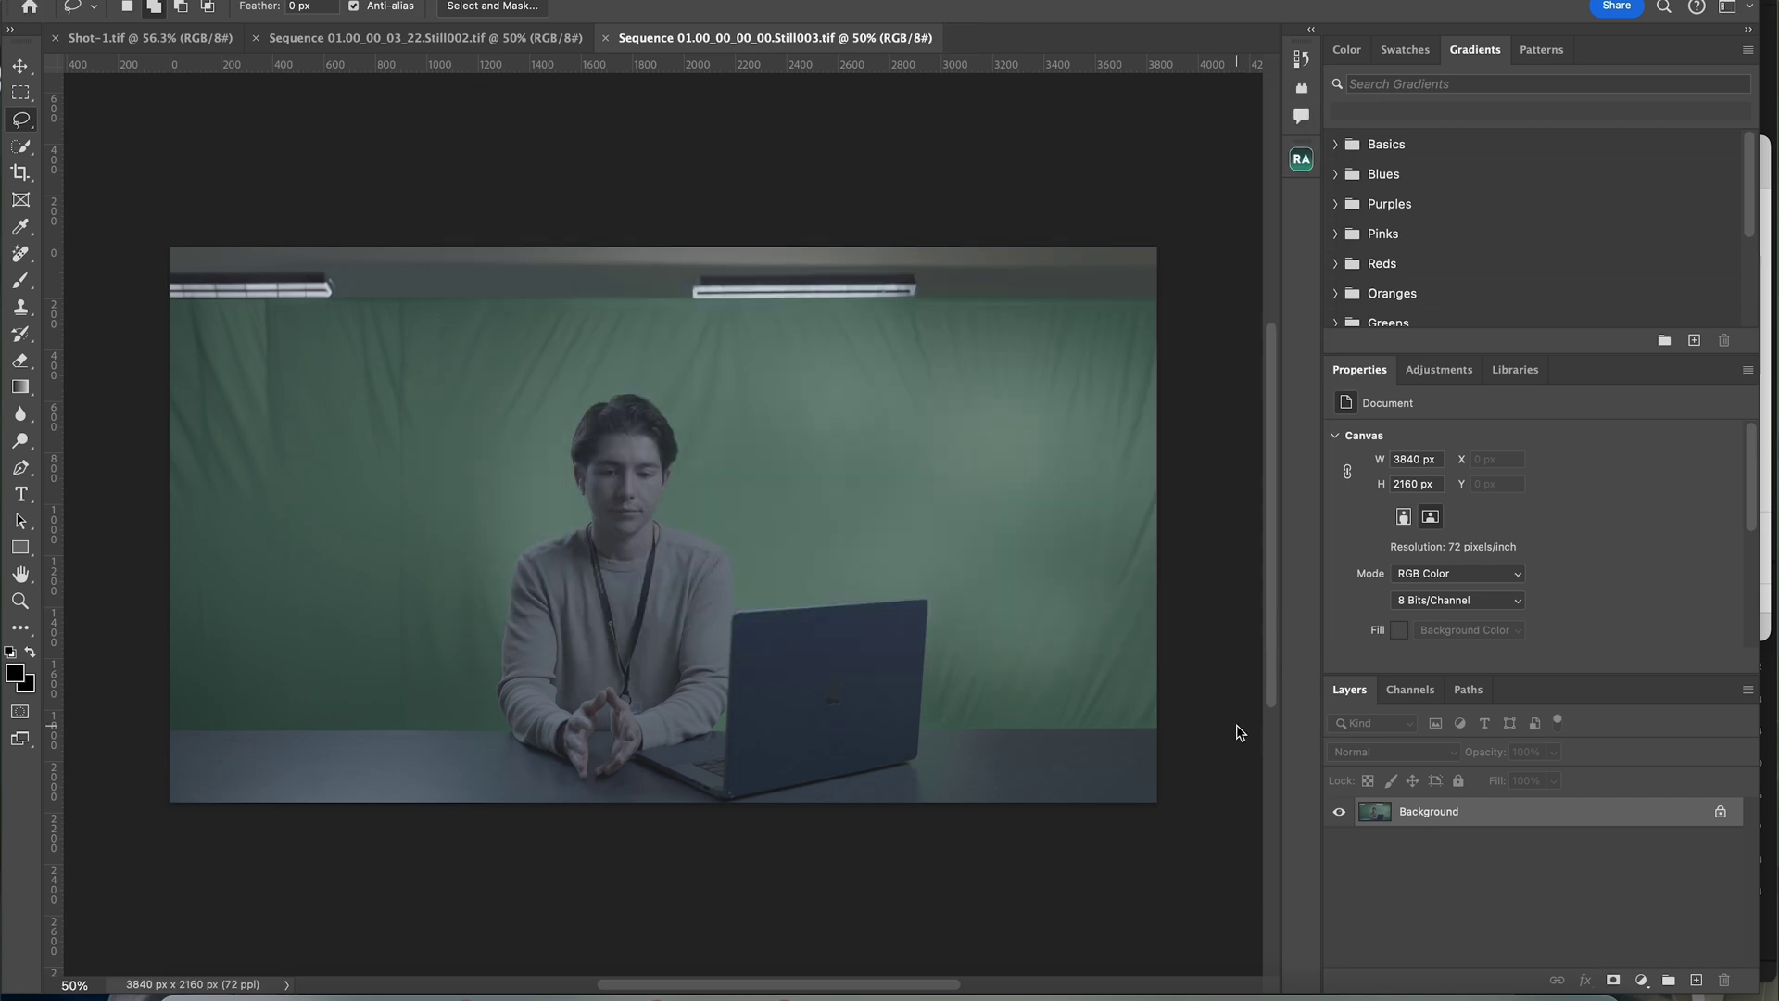
{"action": "left_click", "coordinate": [1380, 979]}
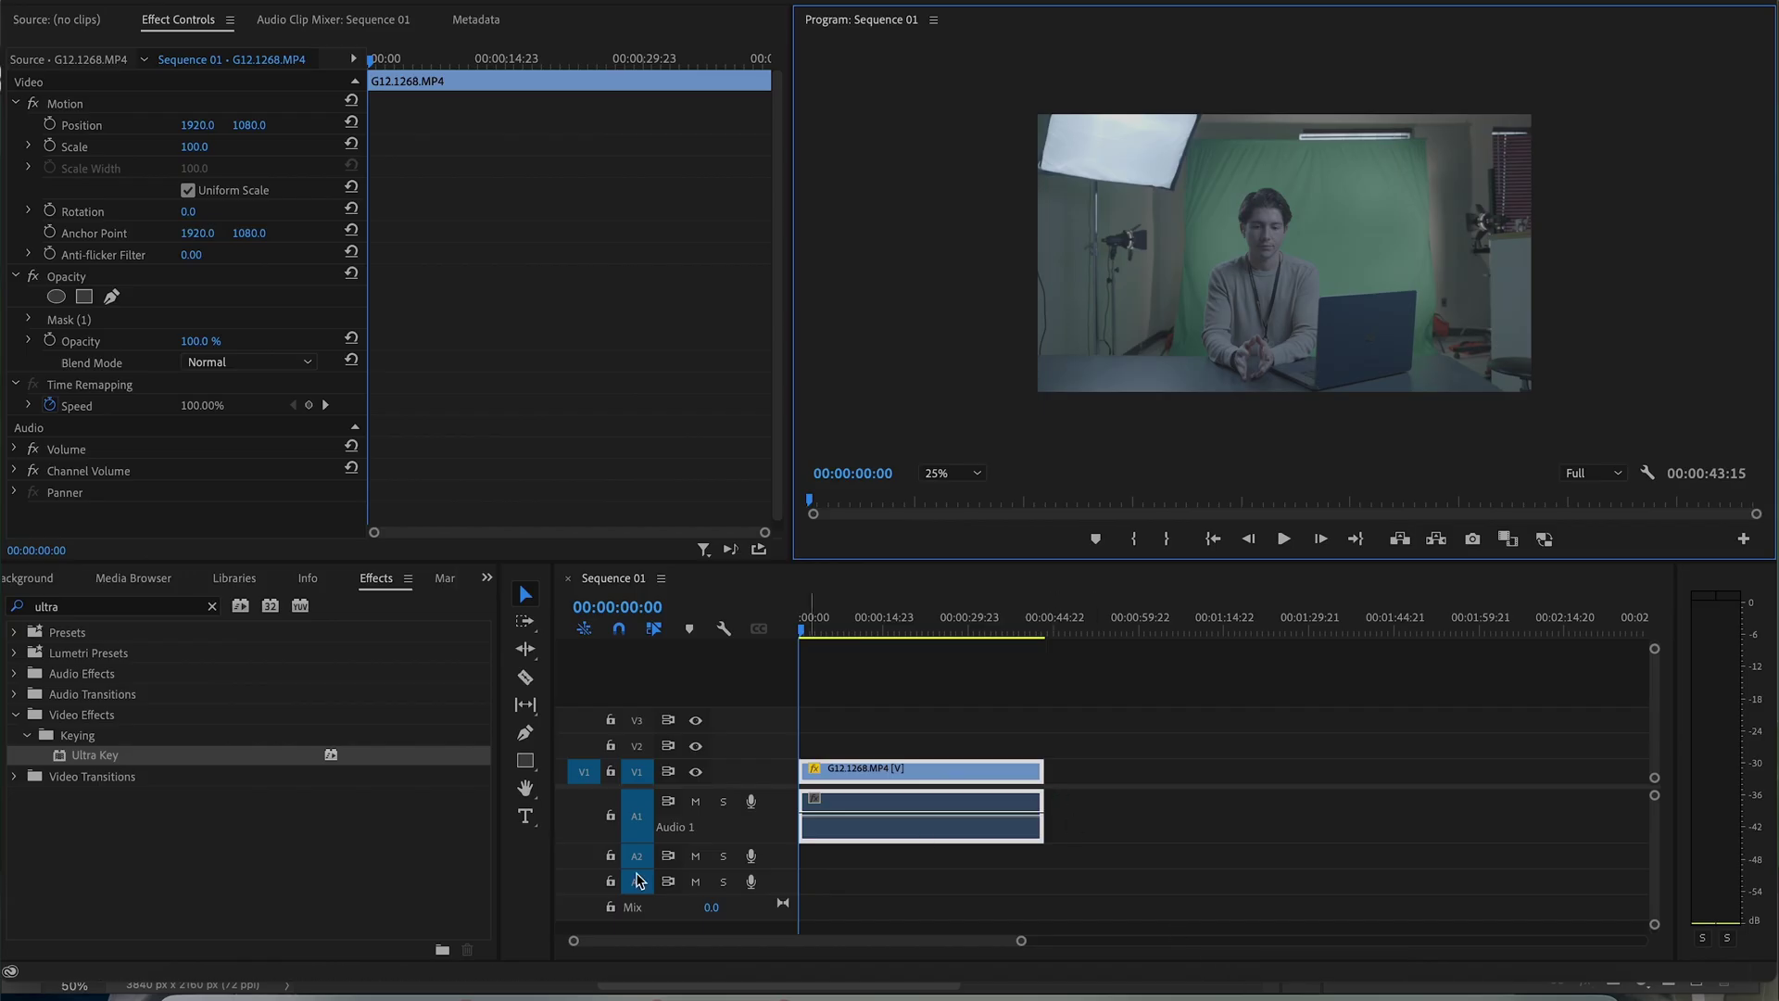
Step: Place the edited still at the timeline start, preview it, and raise G12.1268.MP4 above it
{"action": "left_click", "coordinate": [190, 991]}
{"action": "left_click_drag", "start_coordinate": [1362, 479], "coordinate": [797, 739]}
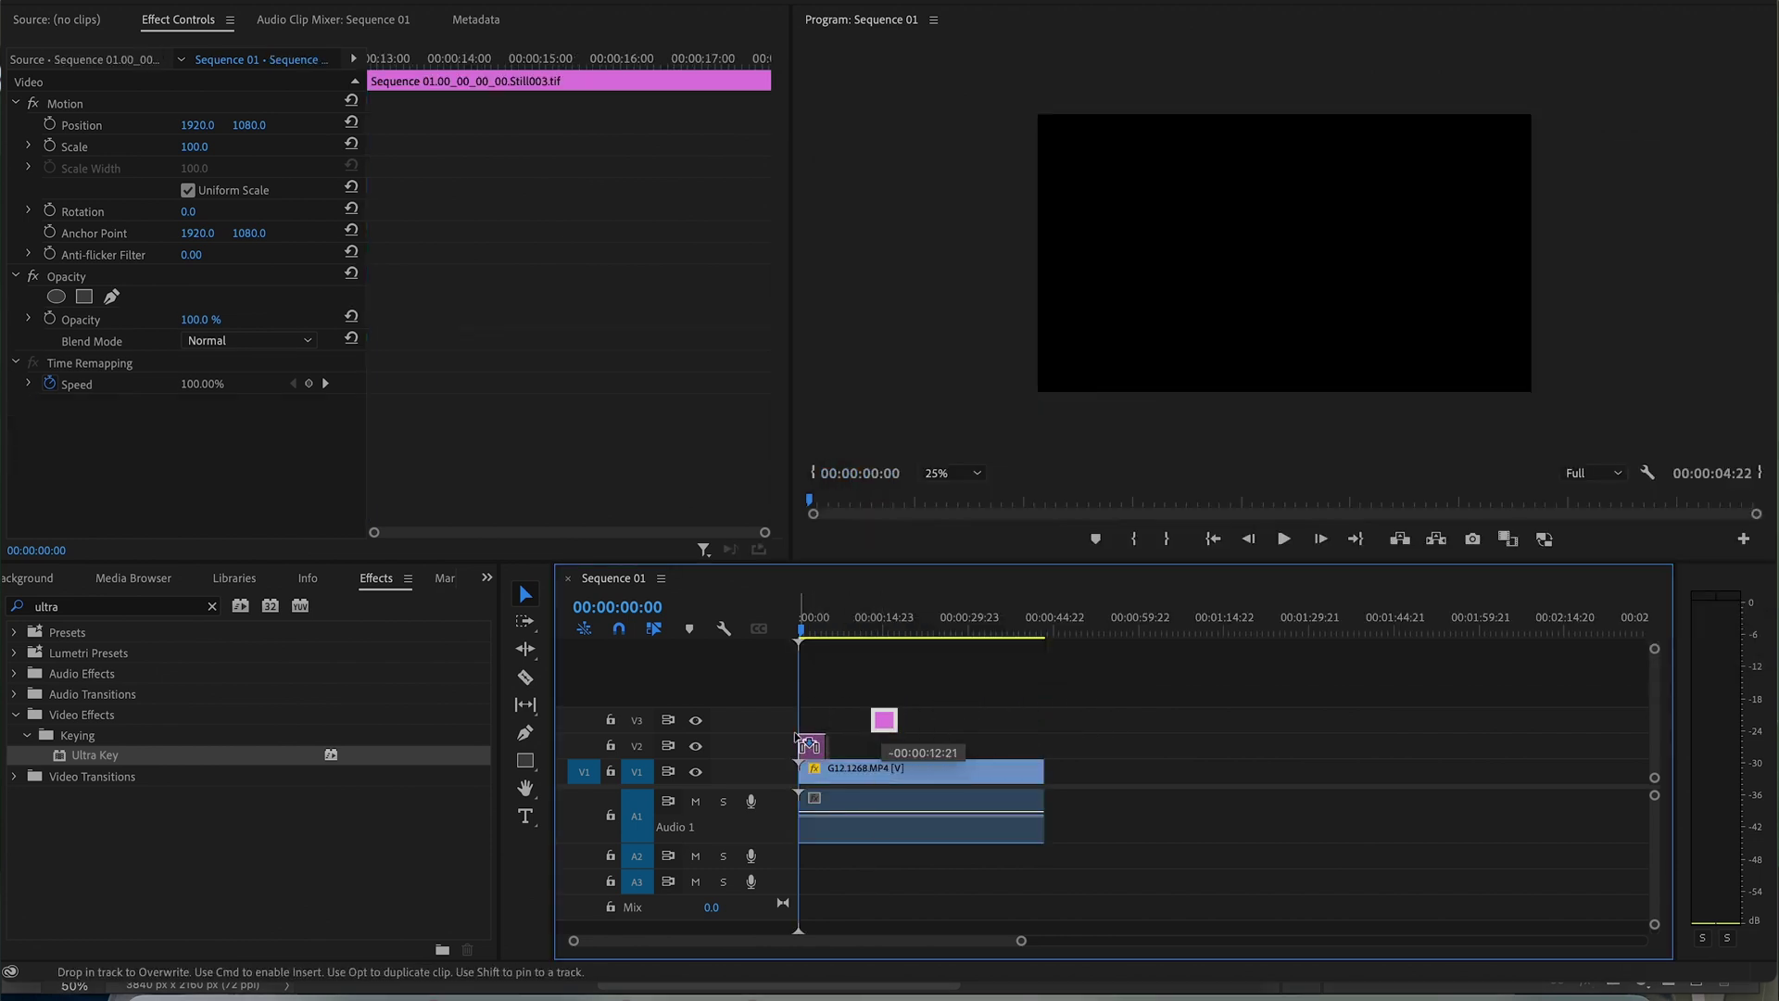
{"action": "left_click_drag", "start_coordinate": [820, 627], "coordinate": [795, 614]}
{"action": "key", "text": "space"}
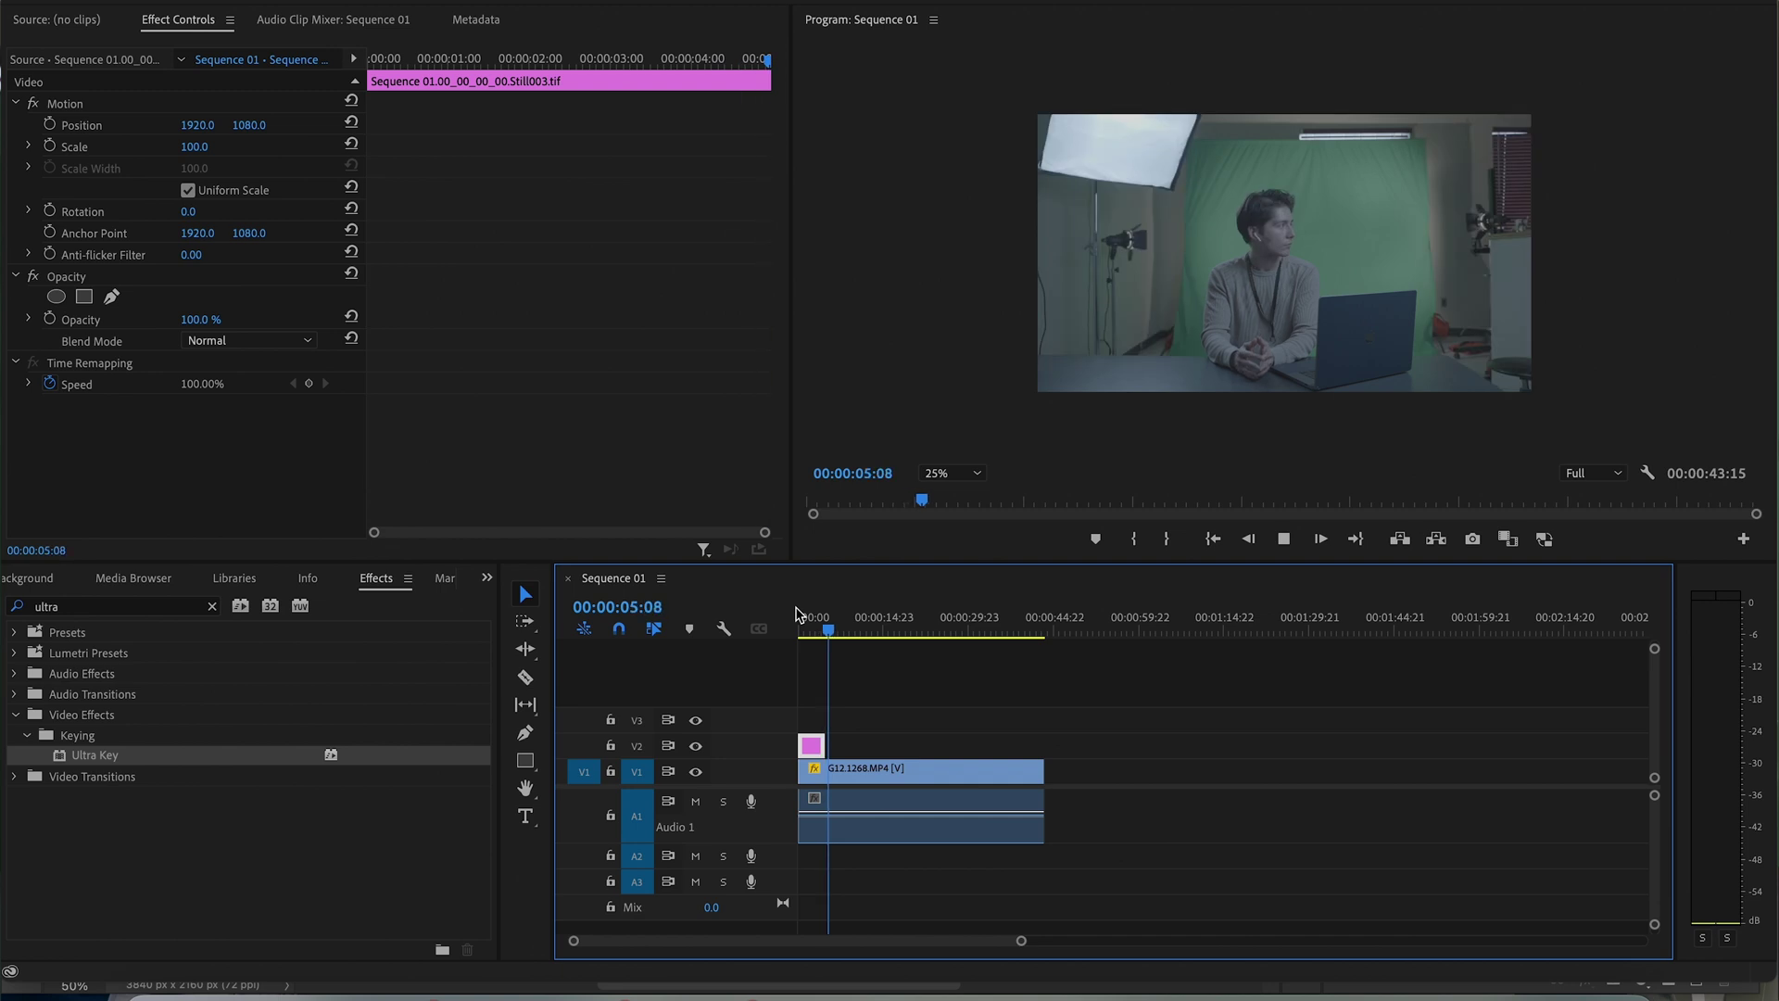
{"action": "key", "text": "space"}
{"action": "key", "text": "d"}
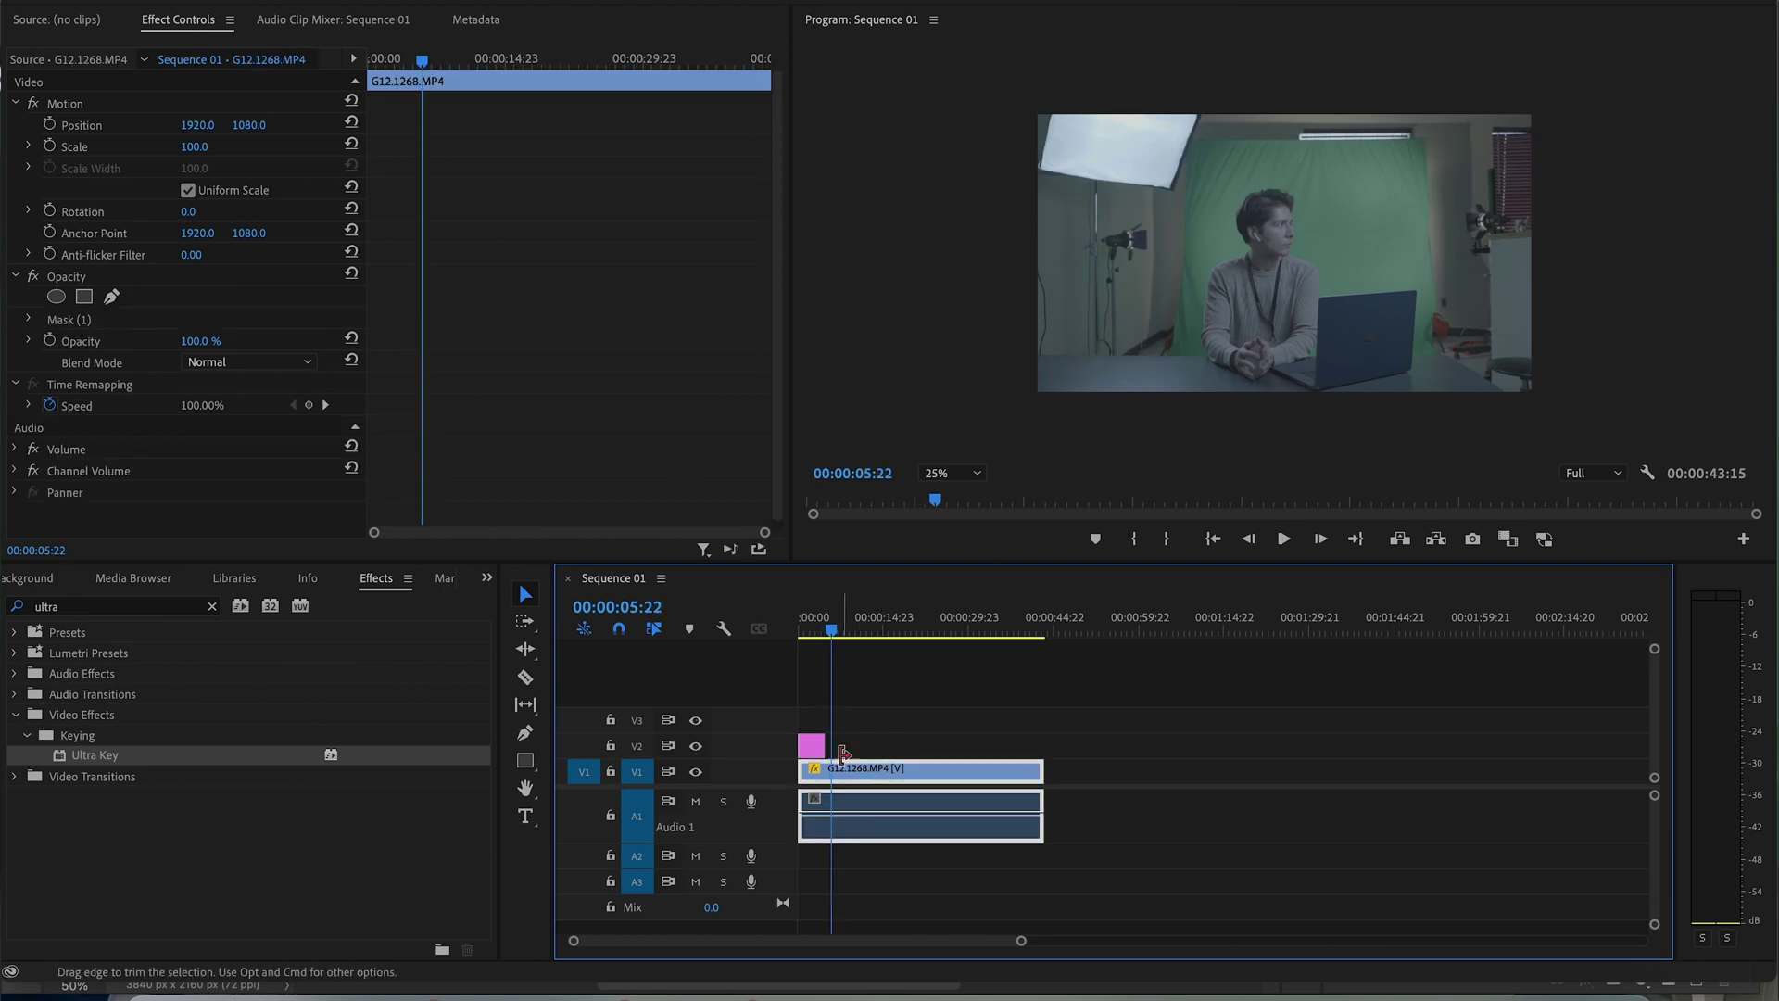
{"action": "mouse_move", "coordinate": [839, 771]}
{"action": "left_mouse_down"}
{"action": "mouse_move", "coordinate": [832, 726]}
{"action": "mouse_move", "coordinate": [812, 752]}
{"action": "mouse_move", "coordinate": [812, 771]}
{"action": "mouse_move", "coordinate": [841, 747]}
{"action": "left_mouse_up"}
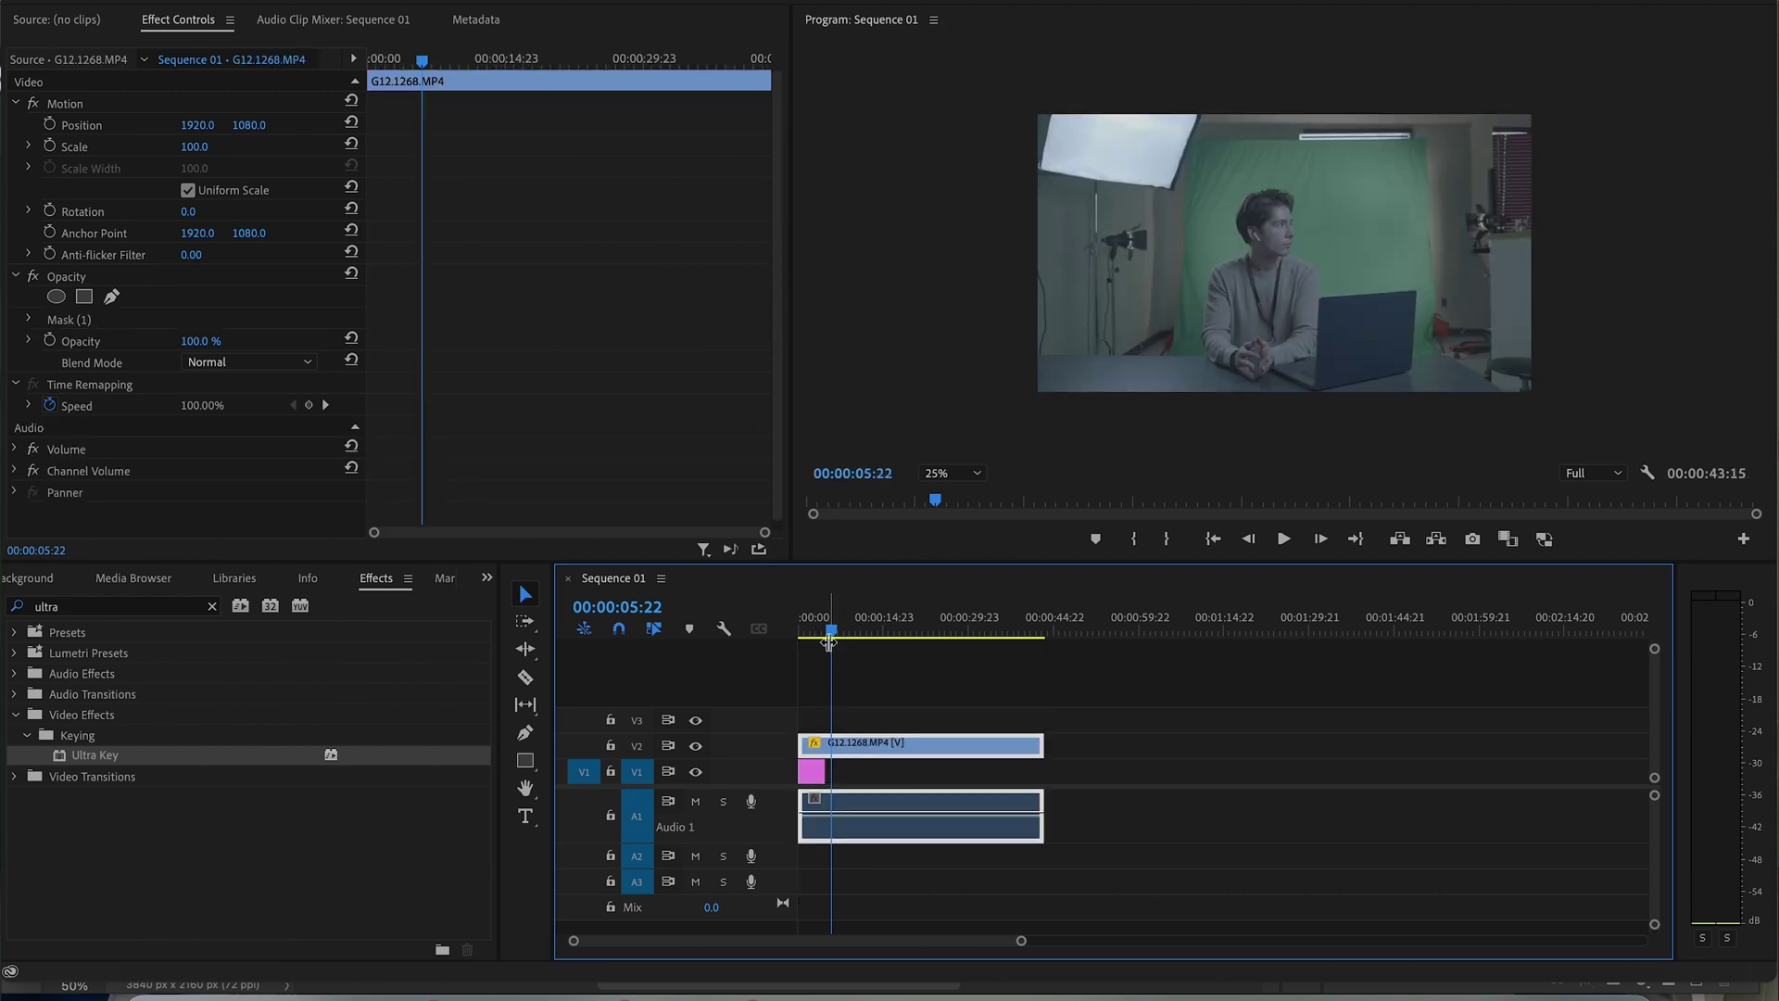
Step: Stretch the still to the video's length on V2, with G12.1268.MP4 moved to V1
{"action": "left_click_drag", "start_coordinate": [825, 637], "coordinate": [794, 641]}
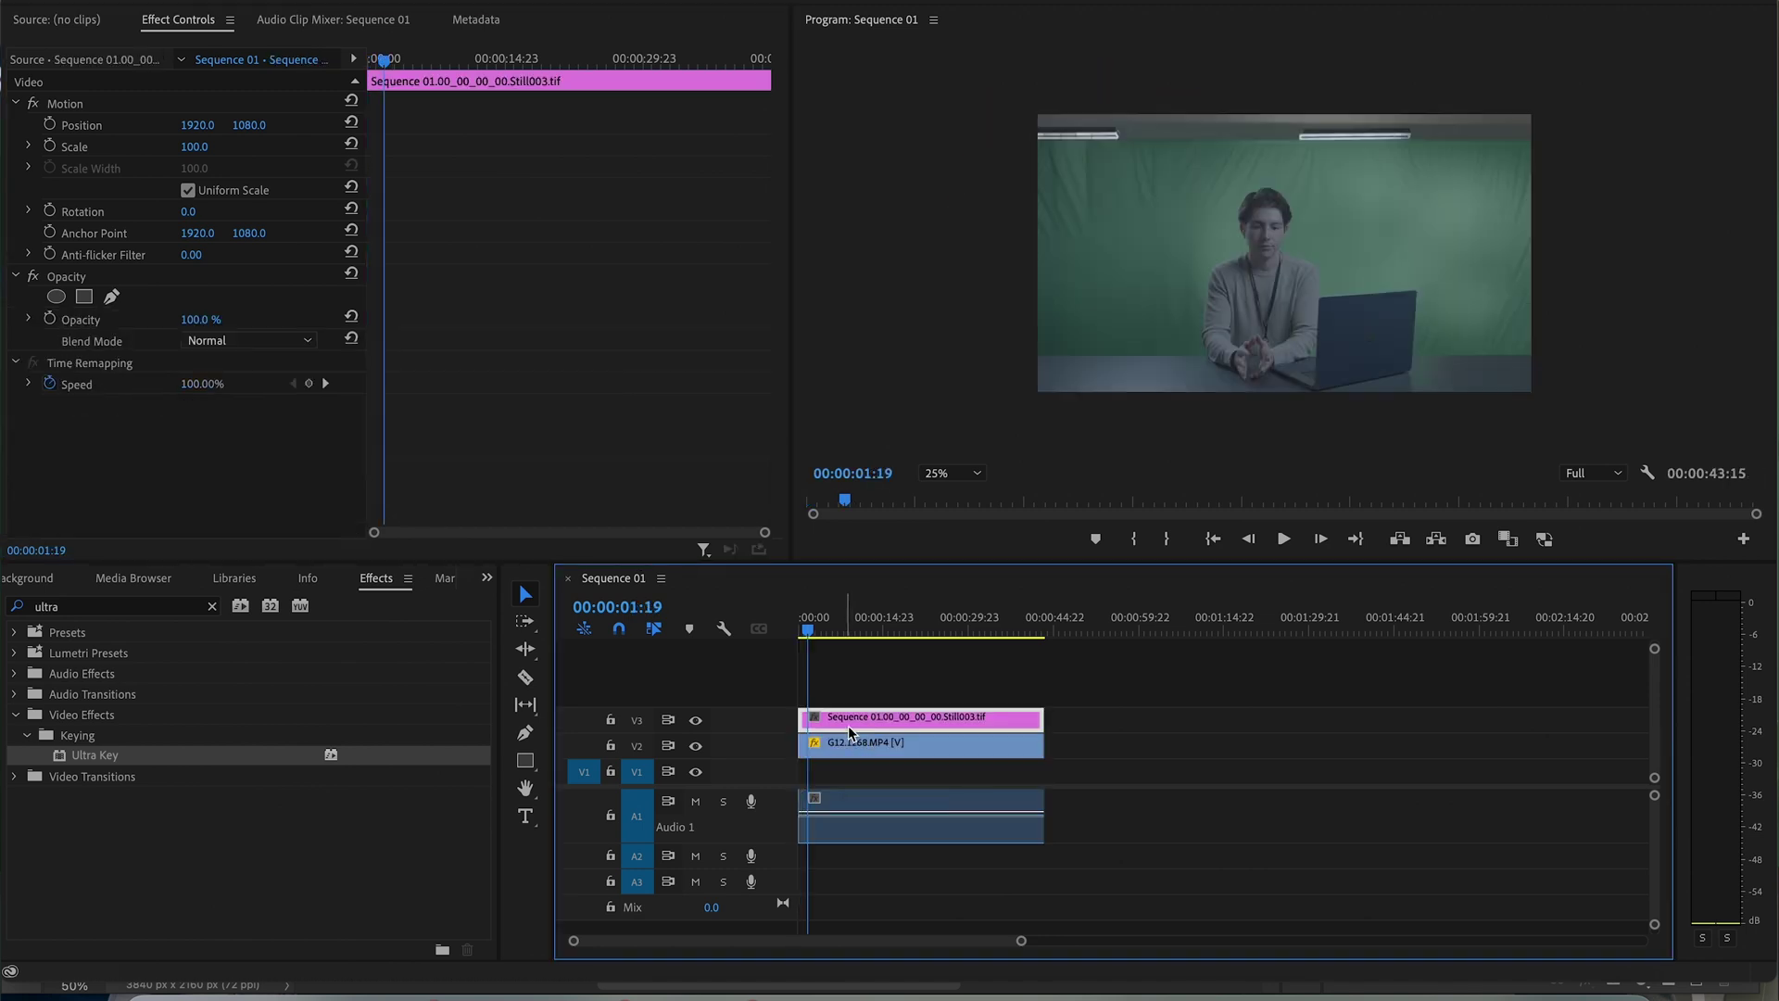
{"action": "mouse_move", "coordinate": [845, 748]}
{"action": "left_mouse_down"}
{"action": "mouse_move", "coordinate": [839, 774]}
{"action": "mouse_move", "coordinate": [835, 729]}
{"action": "mouse_move", "coordinate": [831, 745]}
{"action": "left_mouse_up"}
{"action": "left_click", "coordinate": [830, 762]}
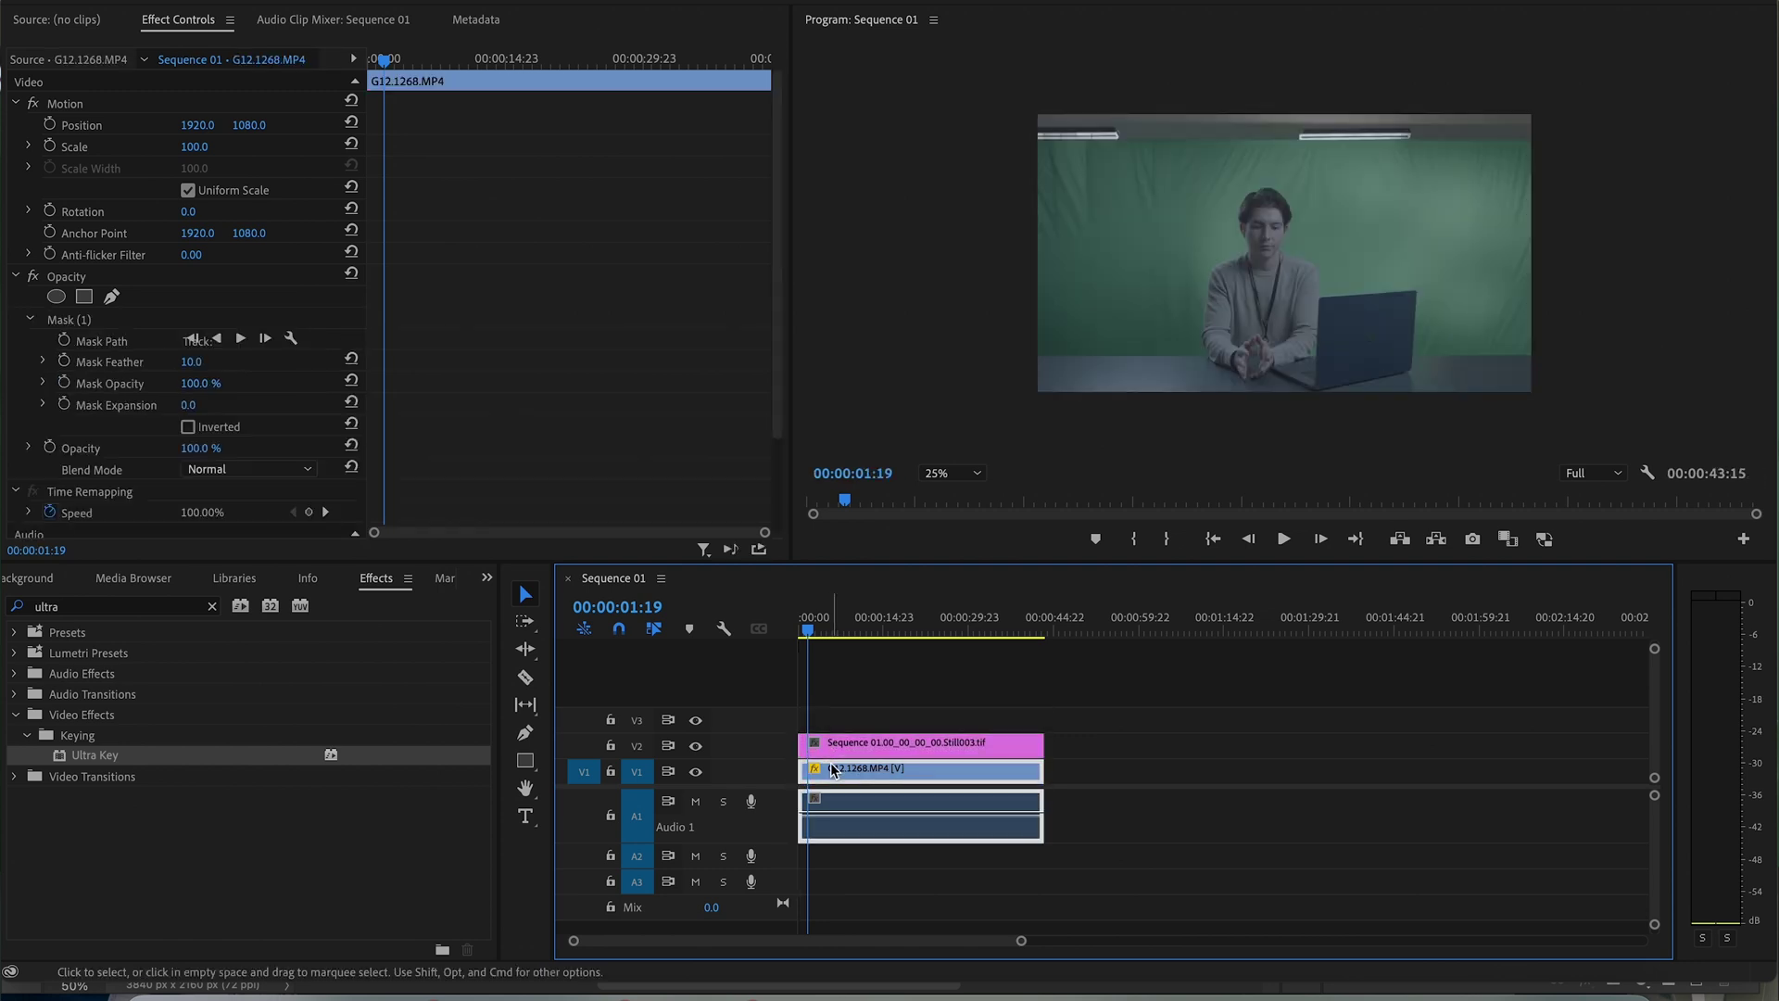
Step: Delete the clip's Mask (1) and add a rectangle mask positioned over the face
{"action": "left_click", "coordinate": [120, 326]}
{"action": "key", "text": "Delete"}
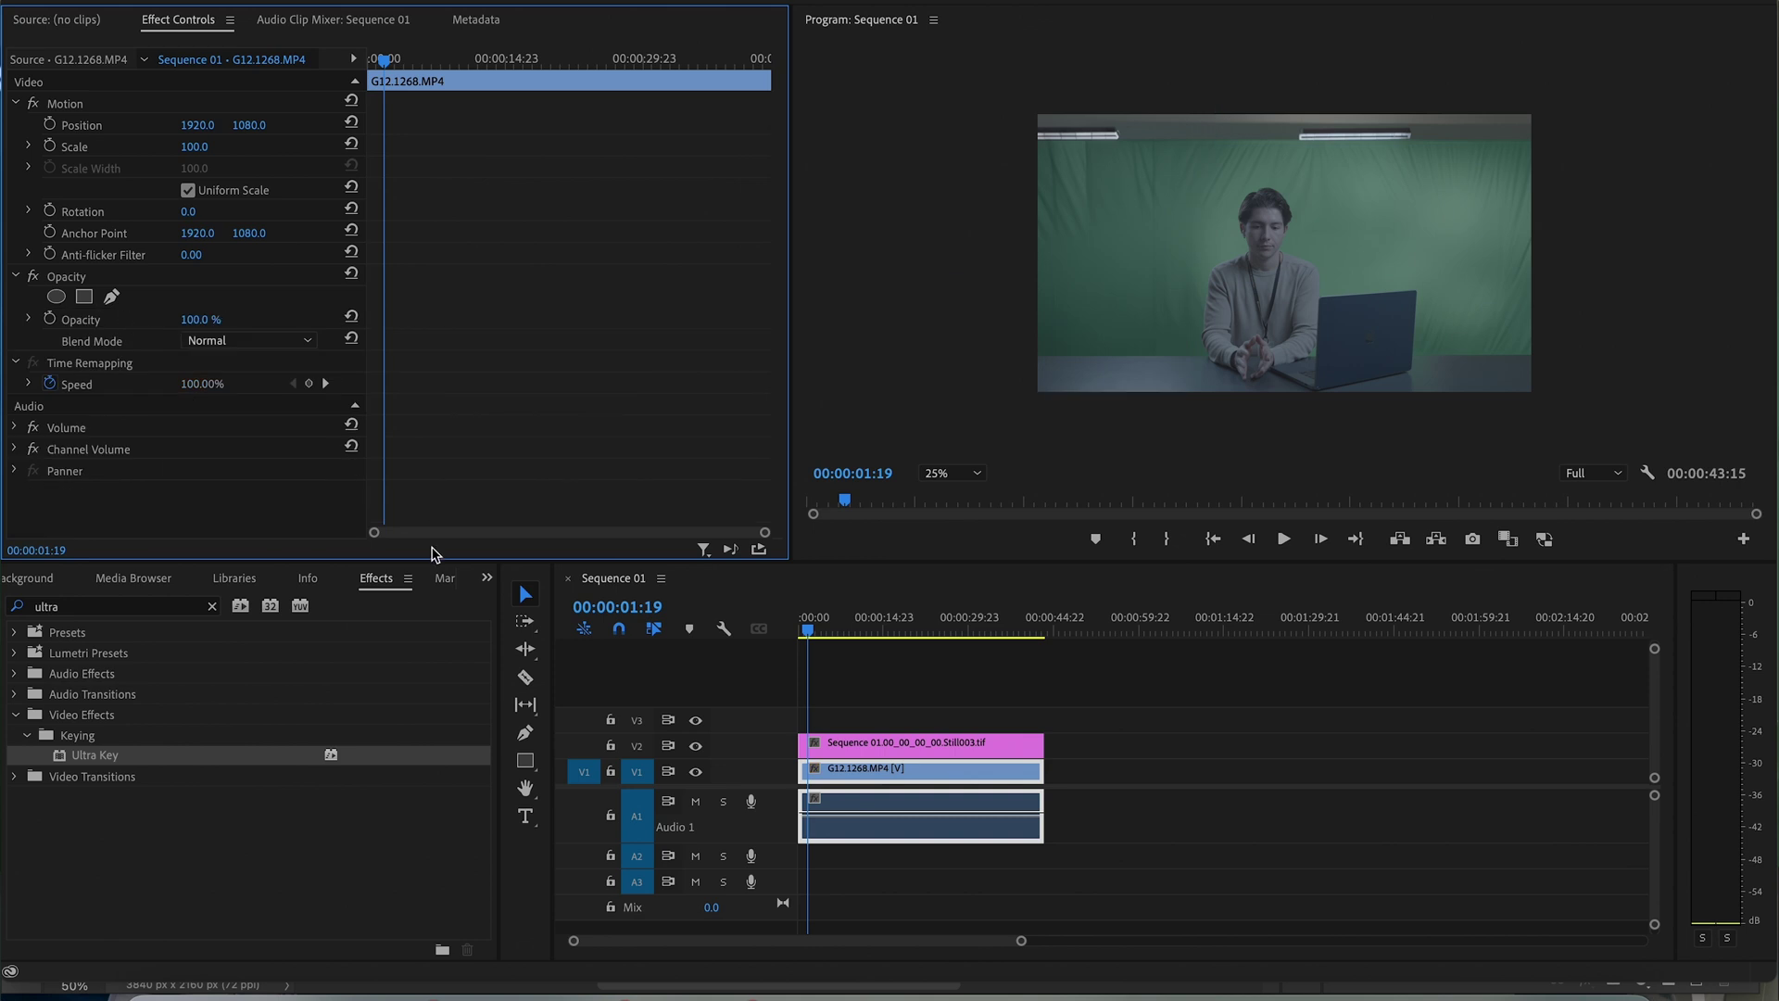
{"action": "left_click_drag", "start_coordinate": [890, 629], "coordinate": [774, 627]}
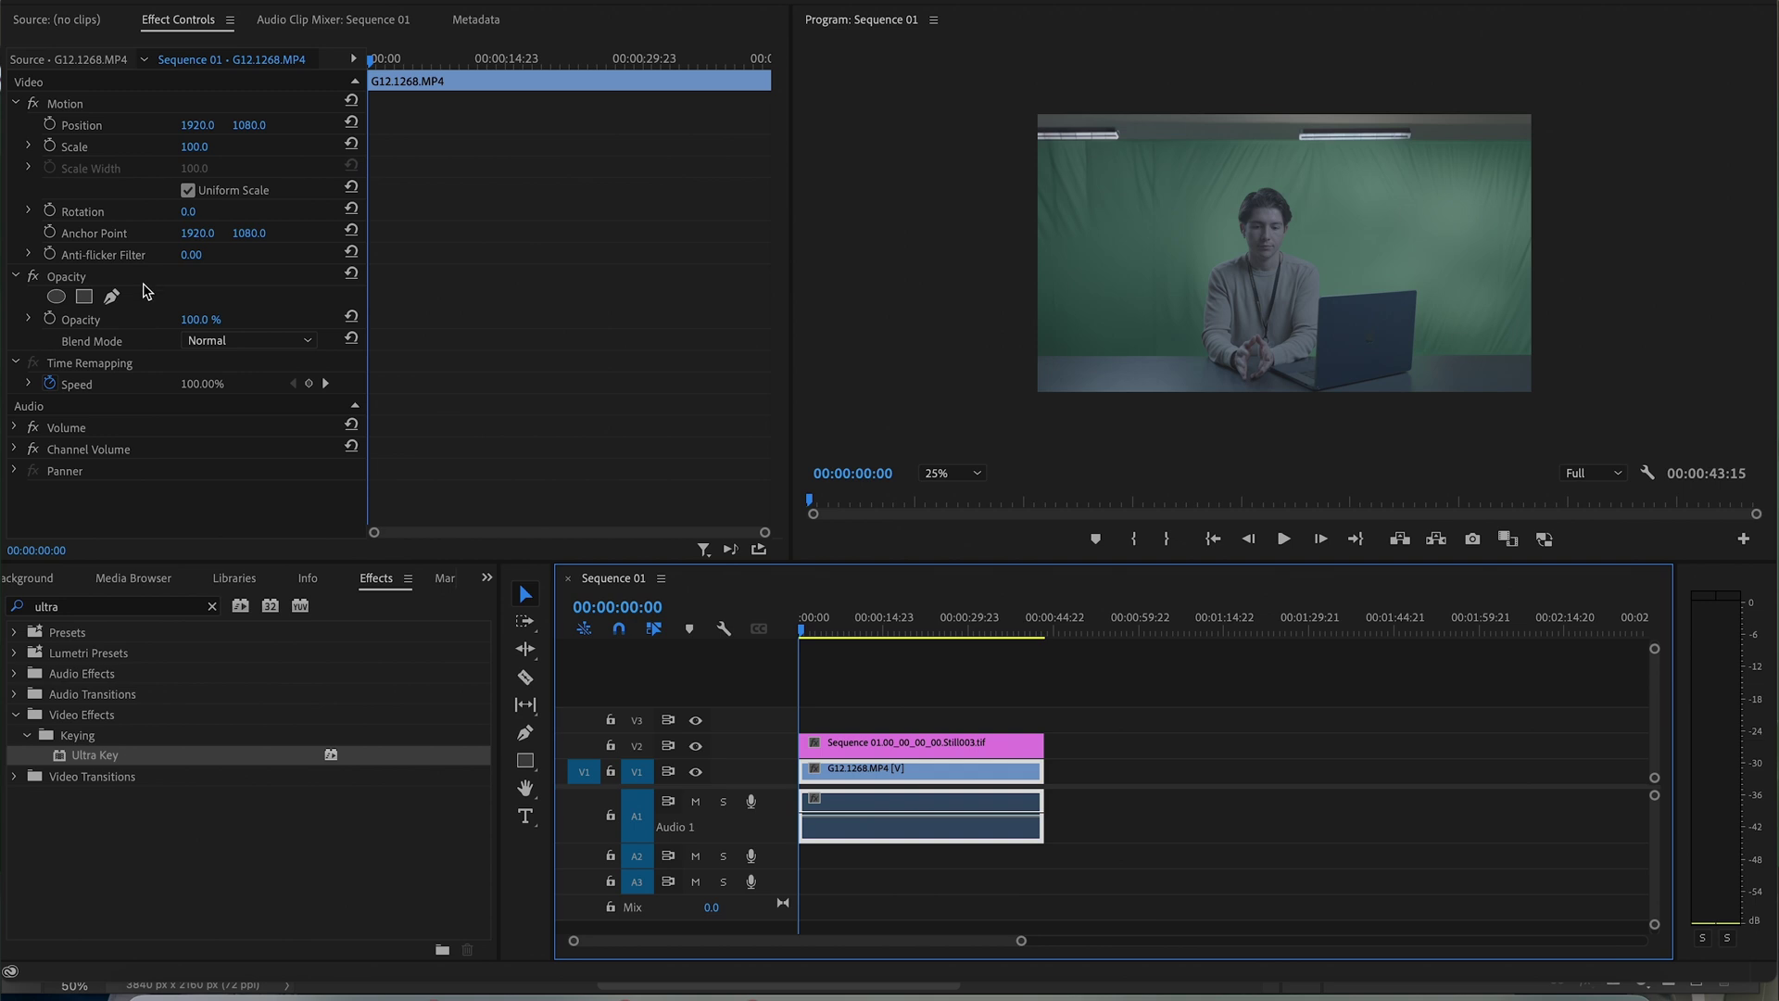
{"action": "left_click", "coordinate": [84, 296]}
{"action": "left_click_drag", "start_coordinate": [1289, 242], "coordinate": [1270, 164]}
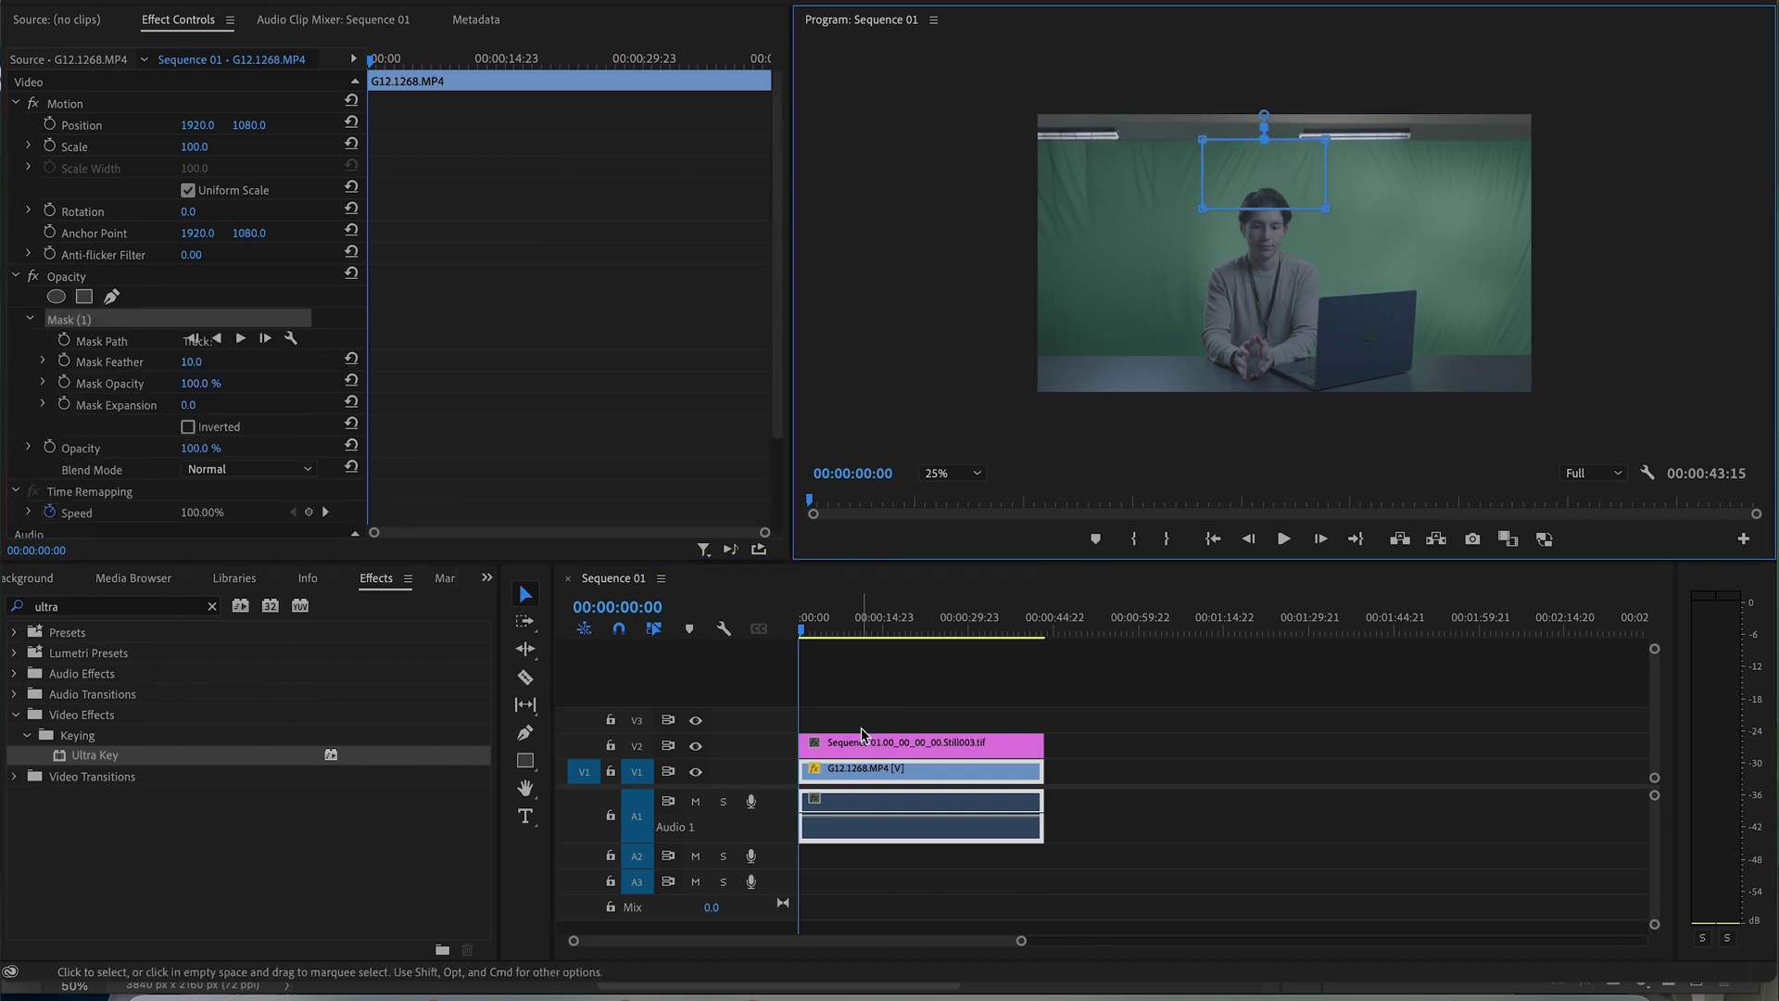
{"action": "key", "text": "super+z"}
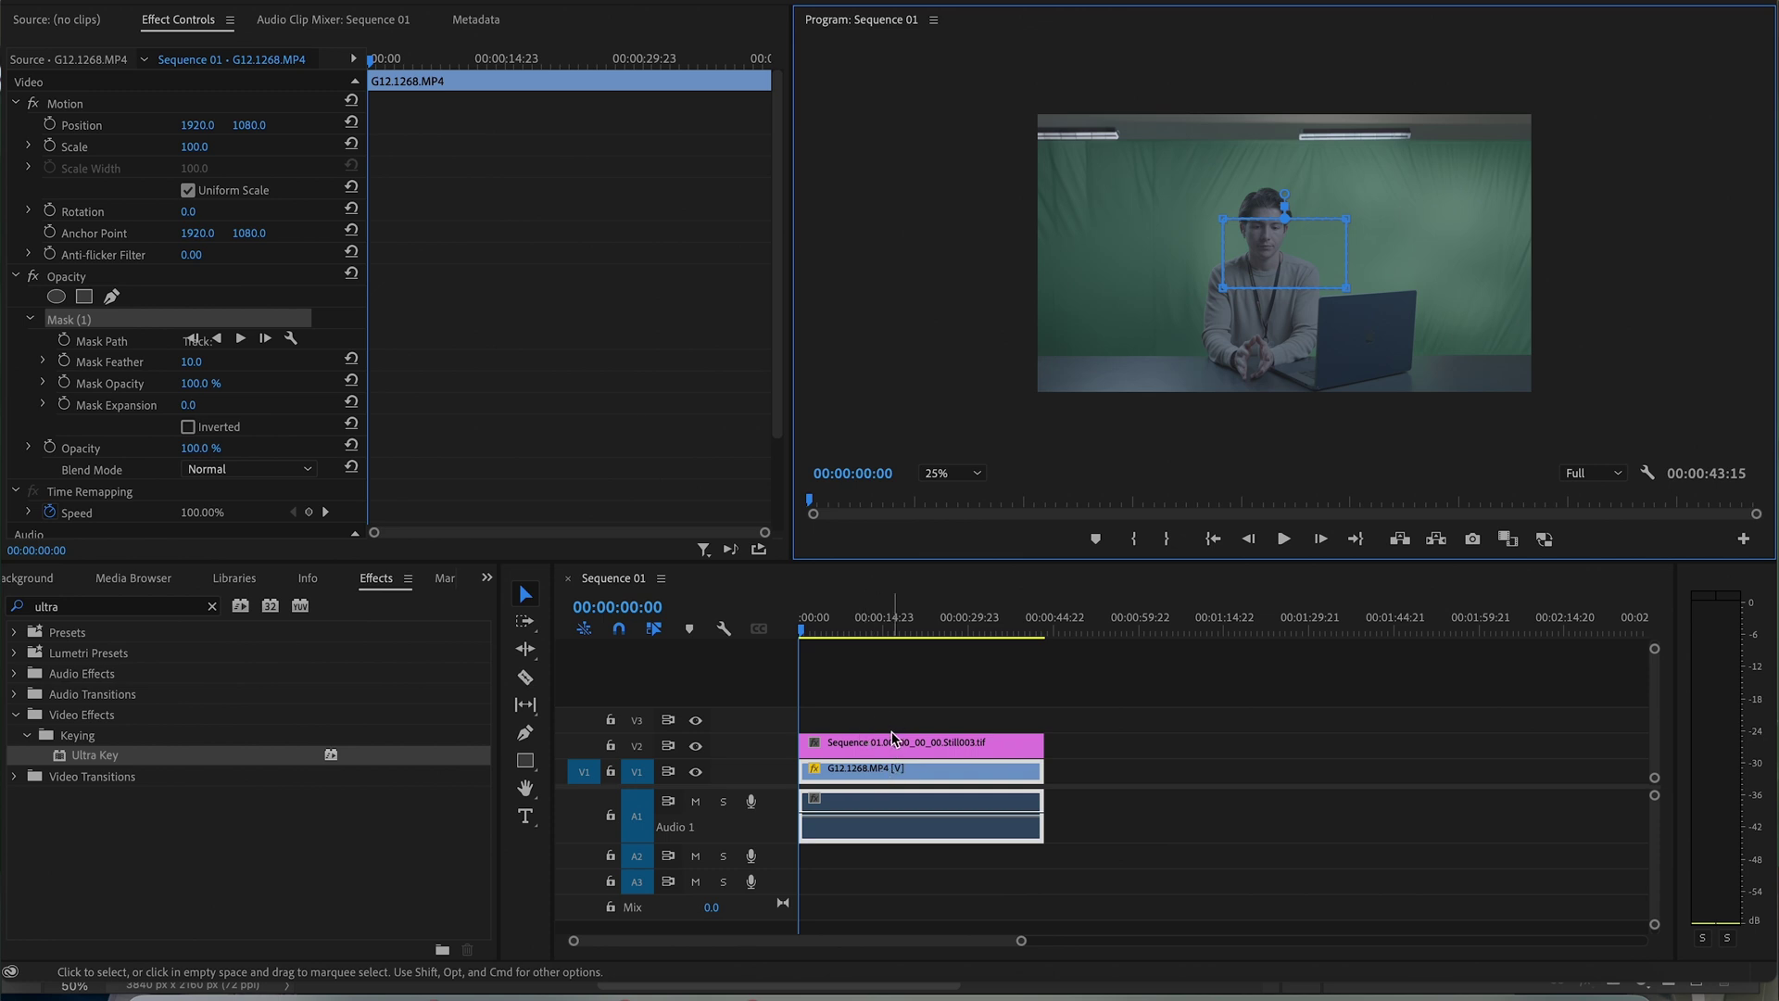
Step: Remove the green-screen clip's mask and add a rectangle mask to the V2 still
{"action": "key", "text": "super+z"}
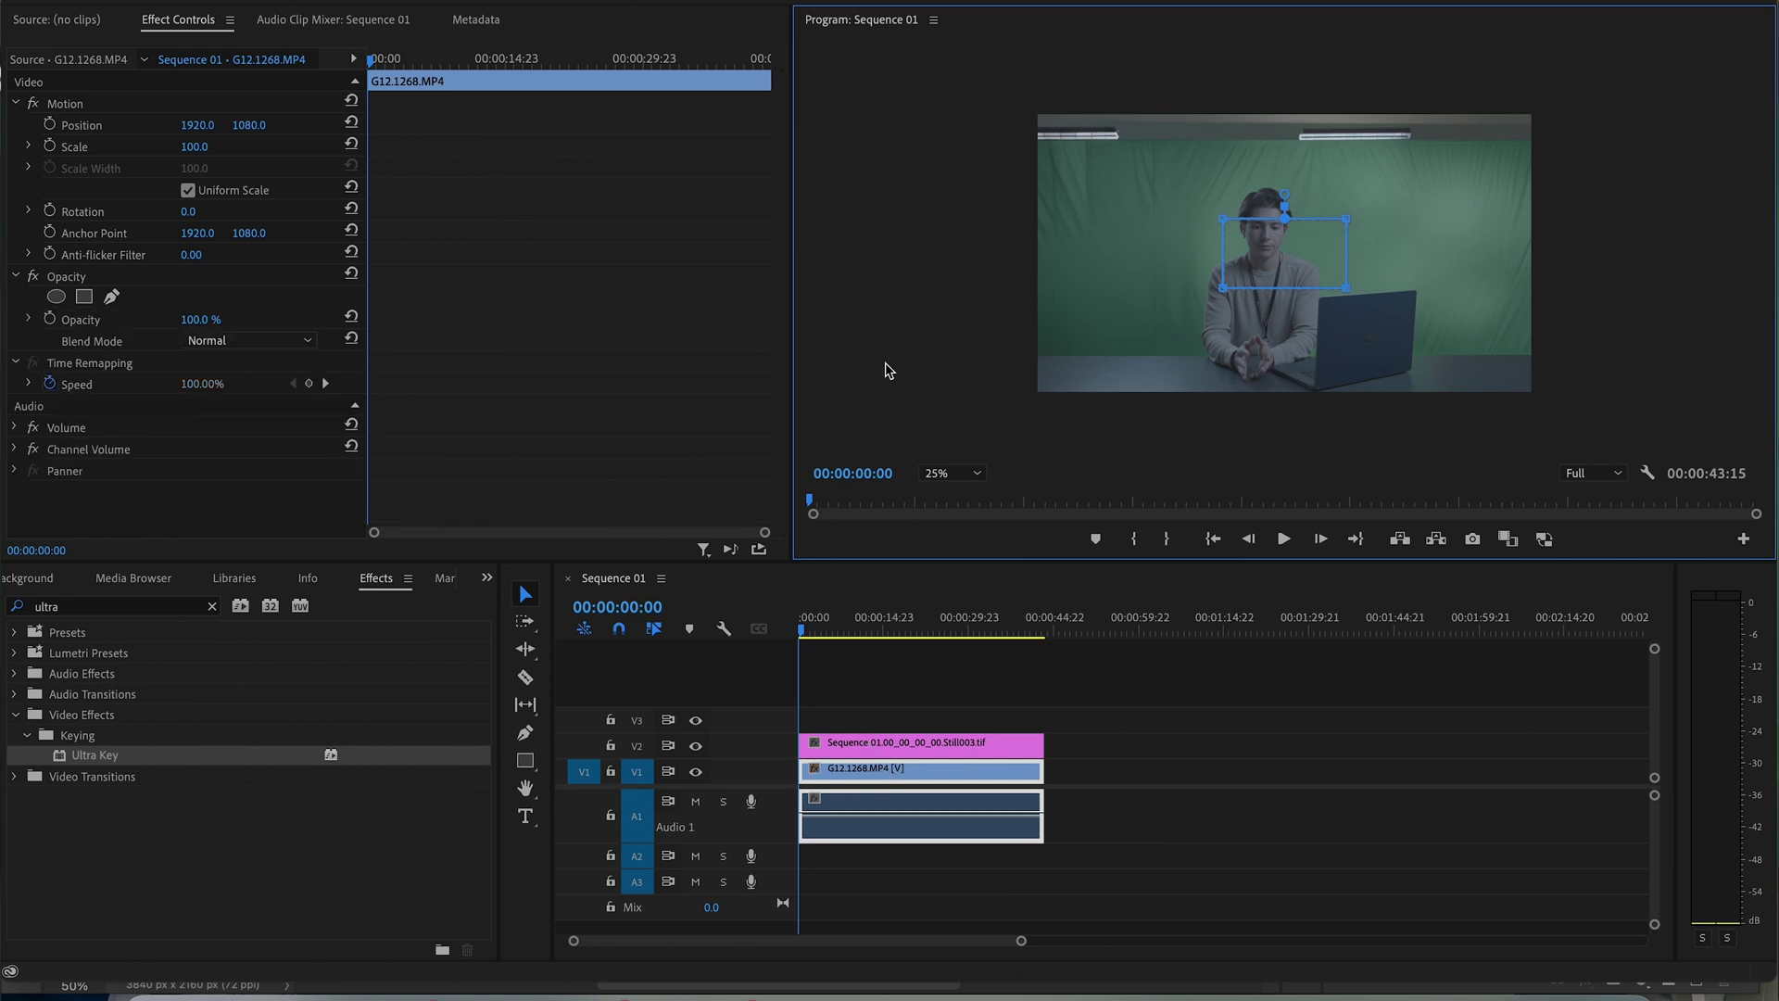
{"action": "left_click", "coordinate": [897, 744]}
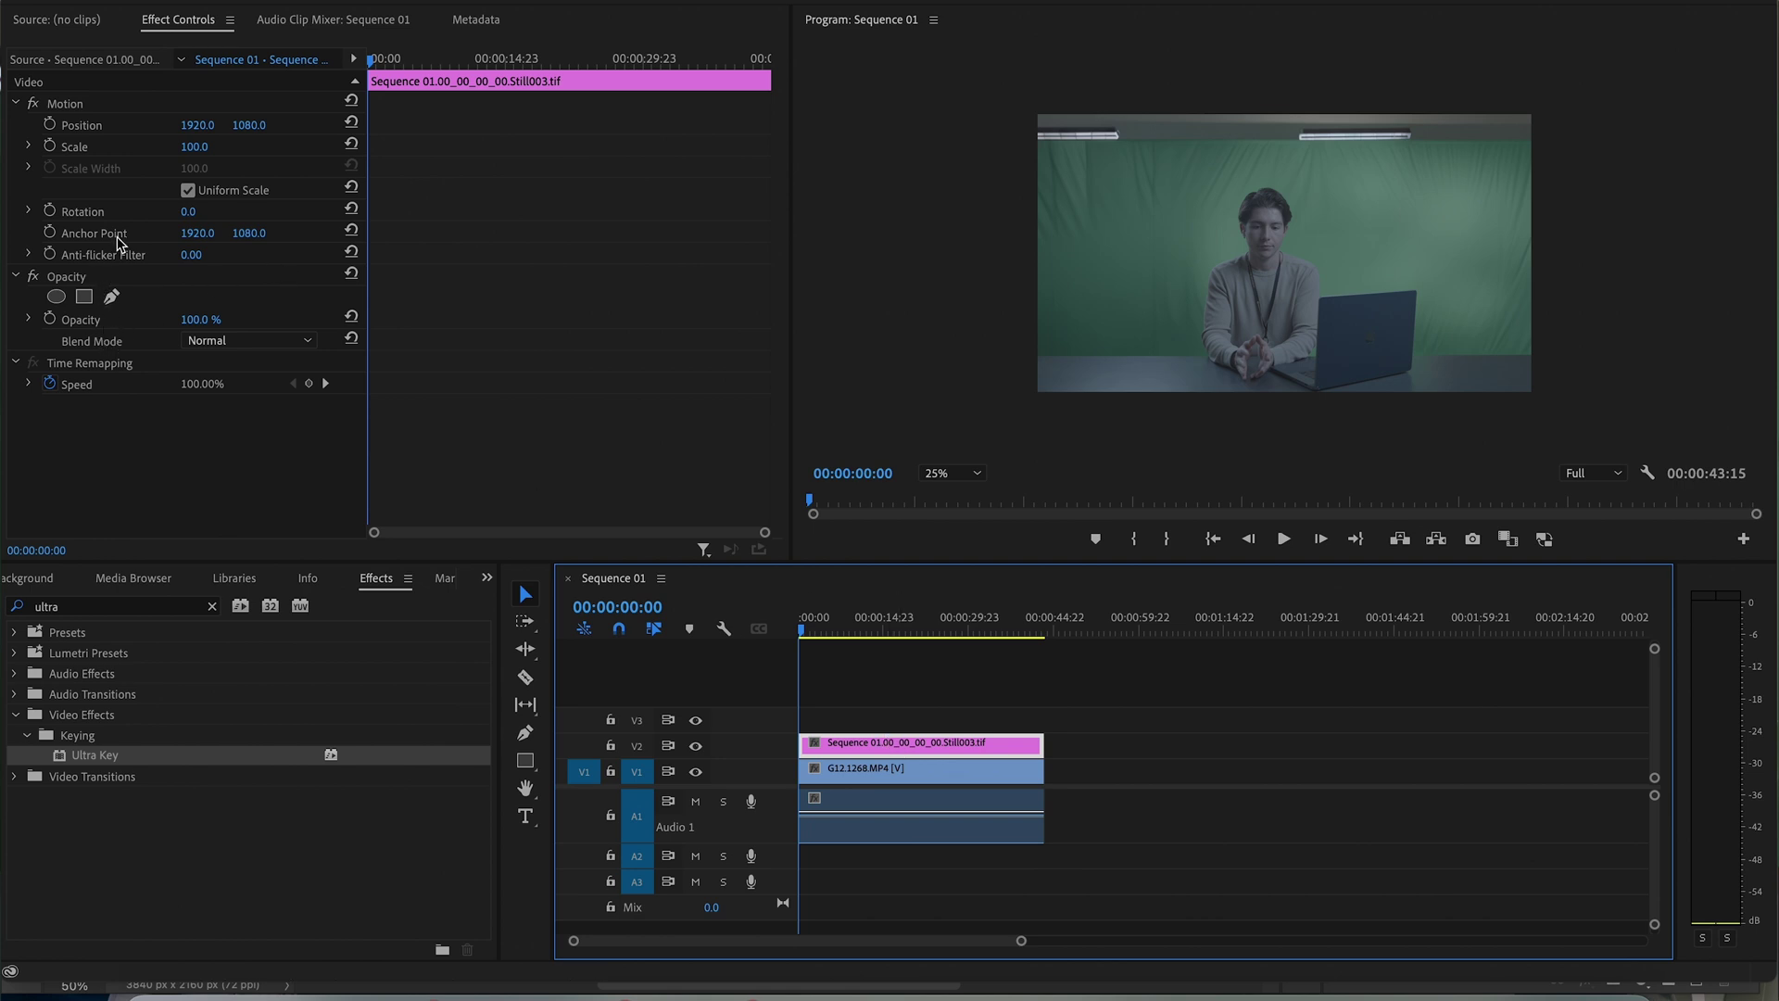
{"action": "left_click", "coordinate": [84, 295]}
Step: Drag the mask's four corners to enclose the presenter and laptop from above the head down
{"action": "left_click_drag", "start_coordinate": [1304, 233], "coordinate": [1432, 392]}
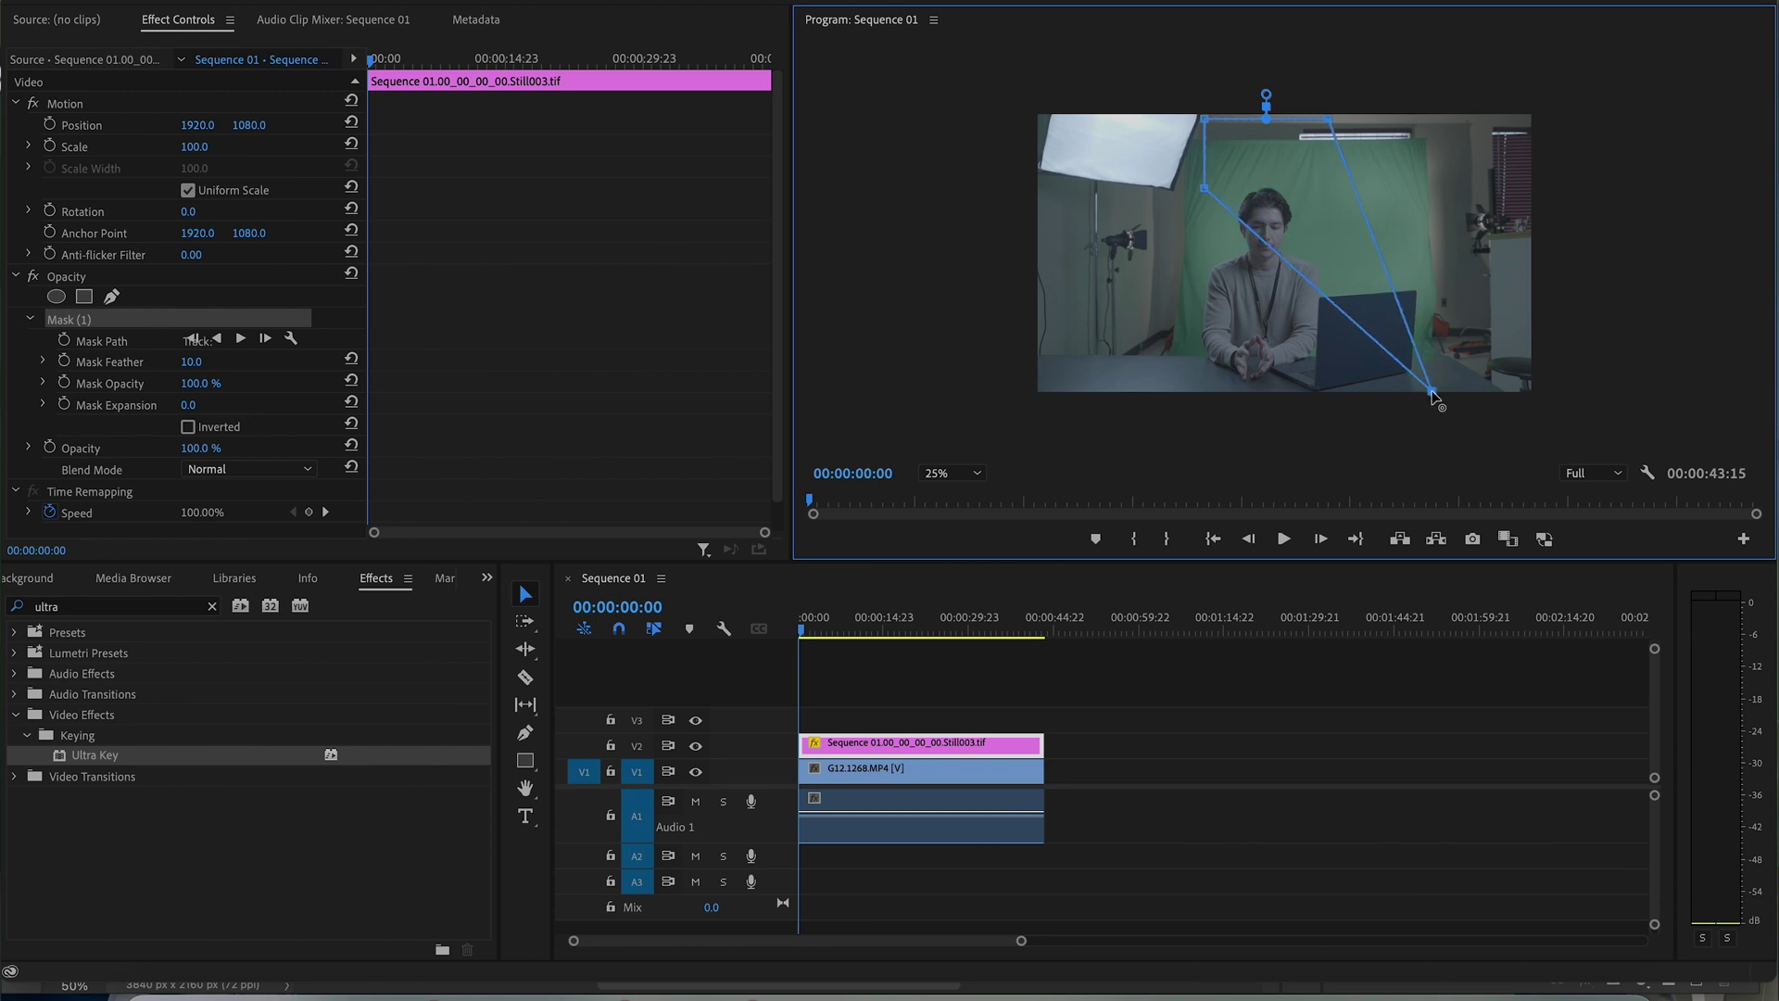
{"action": "left_click_drag", "start_coordinate": [1205, 191], "coordinate": [1200, 396]}
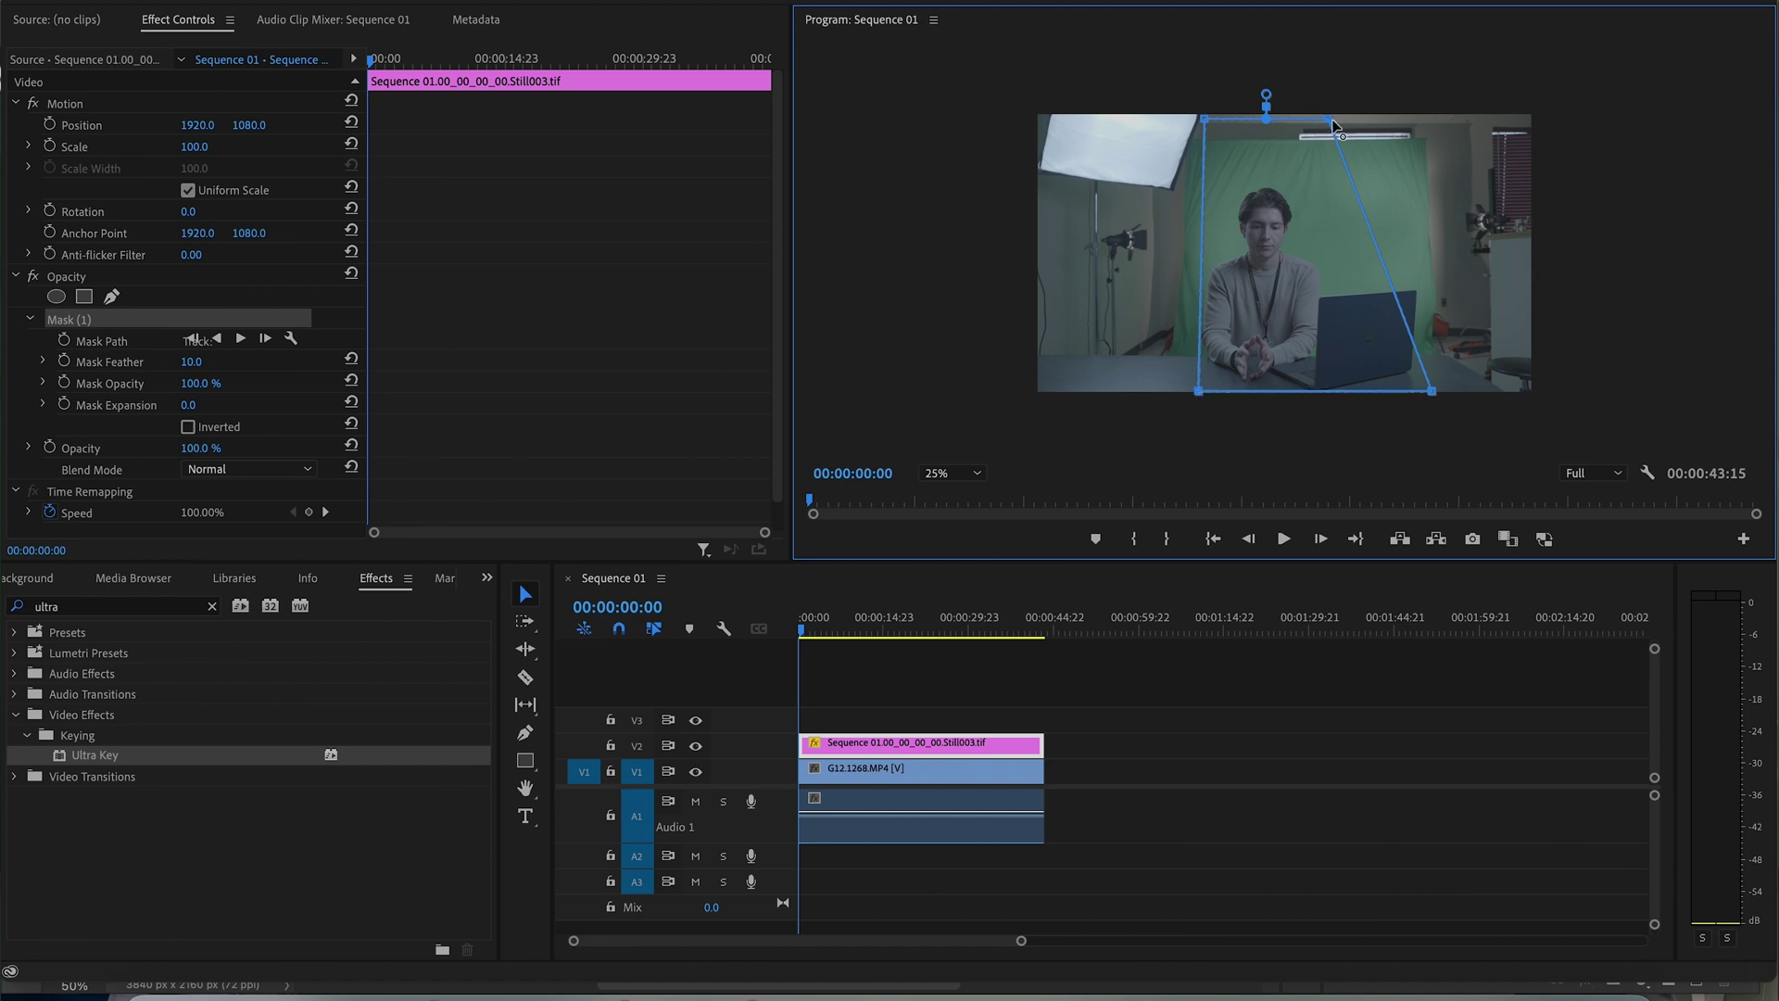
{"action": "left_click_drag", "start_coordinate": [1334, 120], "coordinate": [1413, 200]}
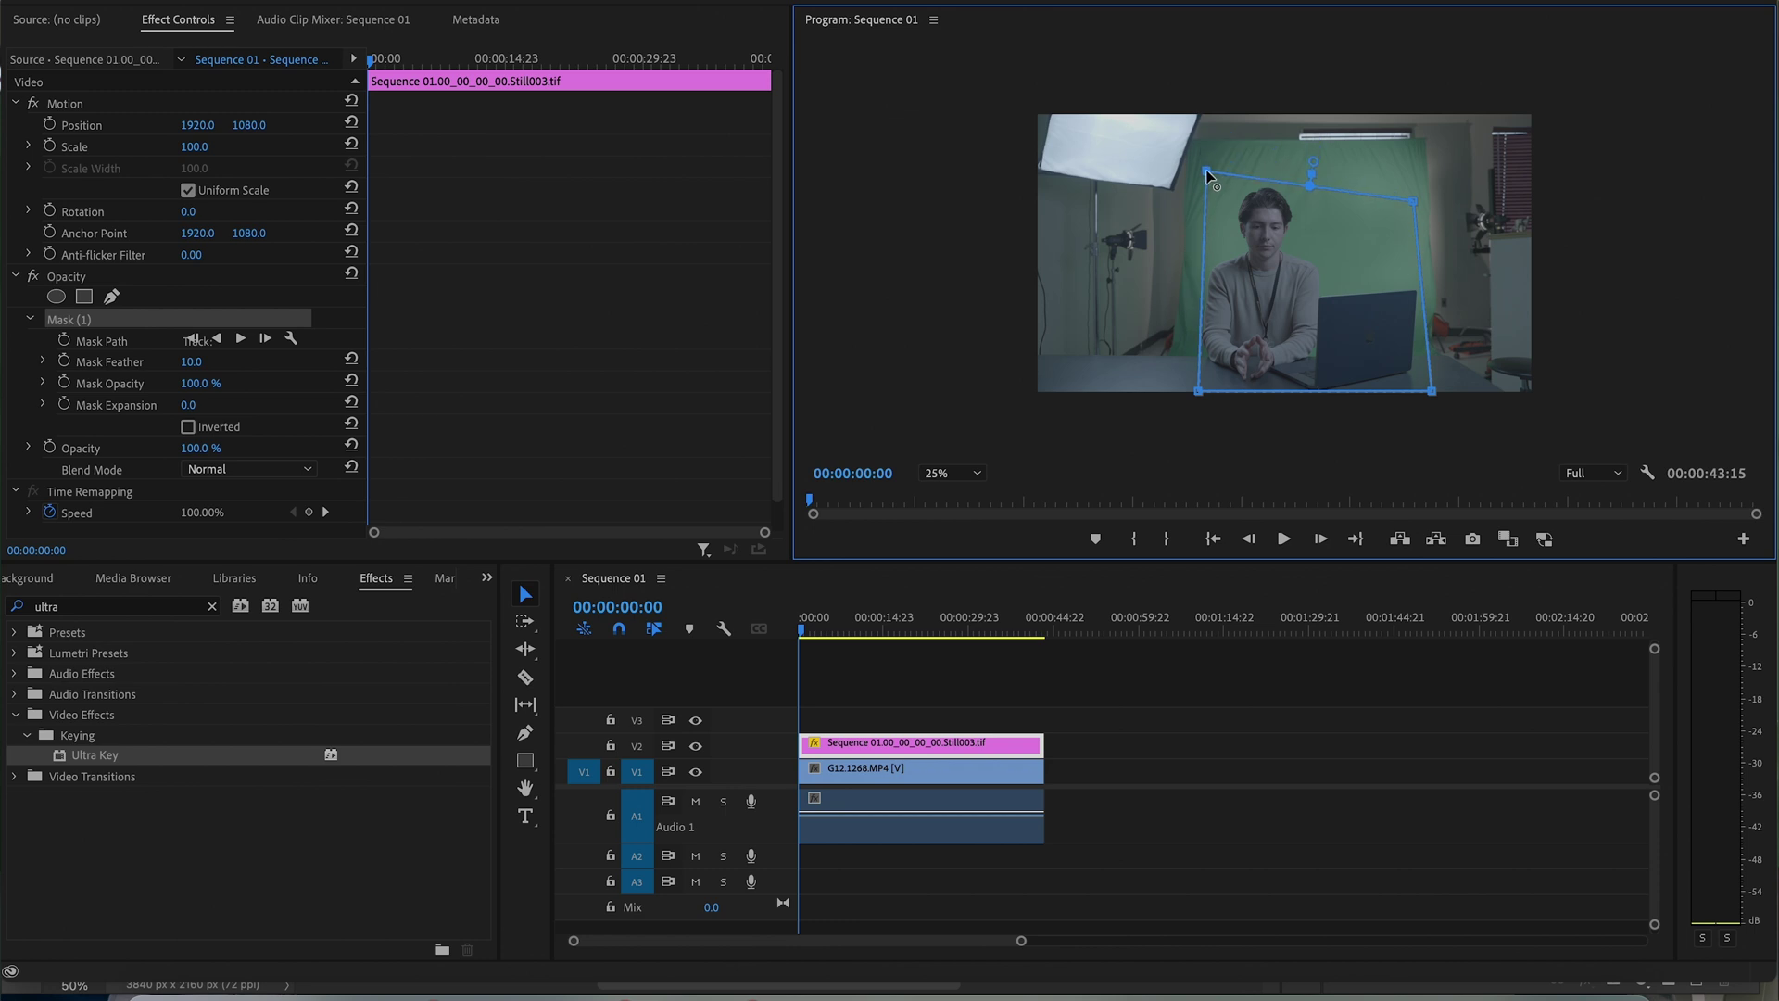
{"action": "left_click_drag", "start_coordinate": [1206, 178], "coordinate": [1202, 185]}
{"action": "left_click_drag", "start_coordinate": [1284, 191], "coordinate": [1282, 183]}
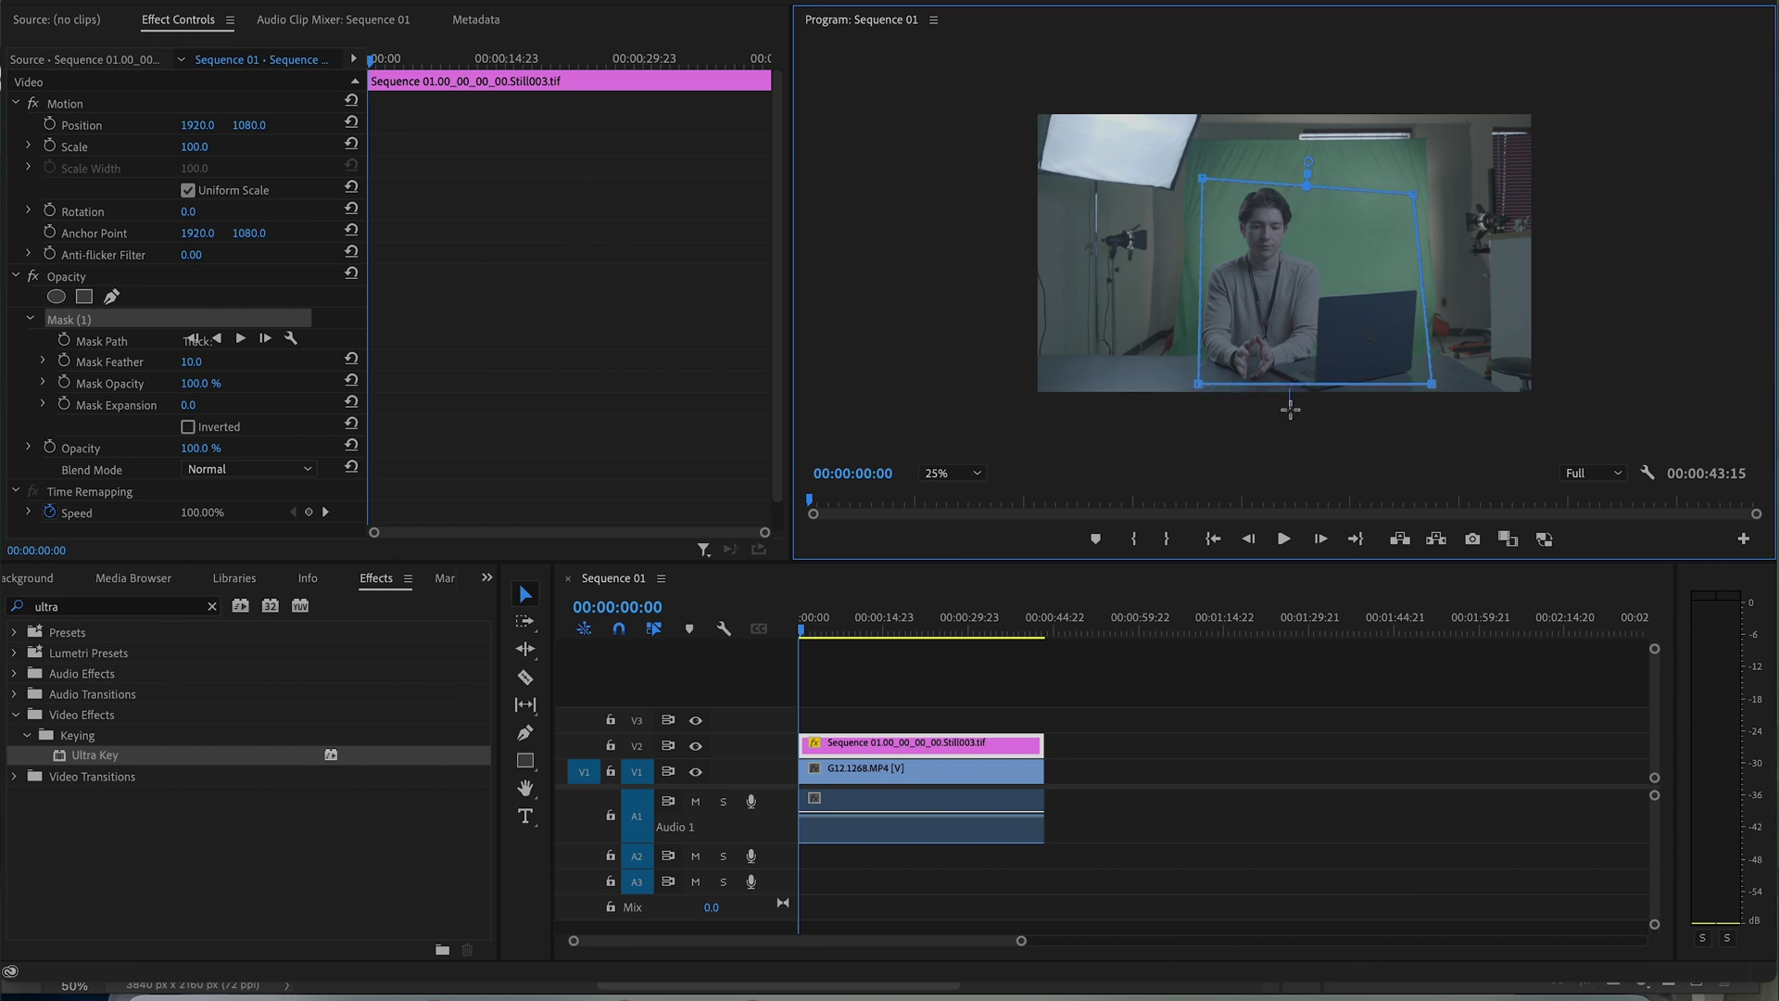
{"action": "left_click_drag", "start_coordinate": [1198, 384], "coordinate": [1198, 410]}
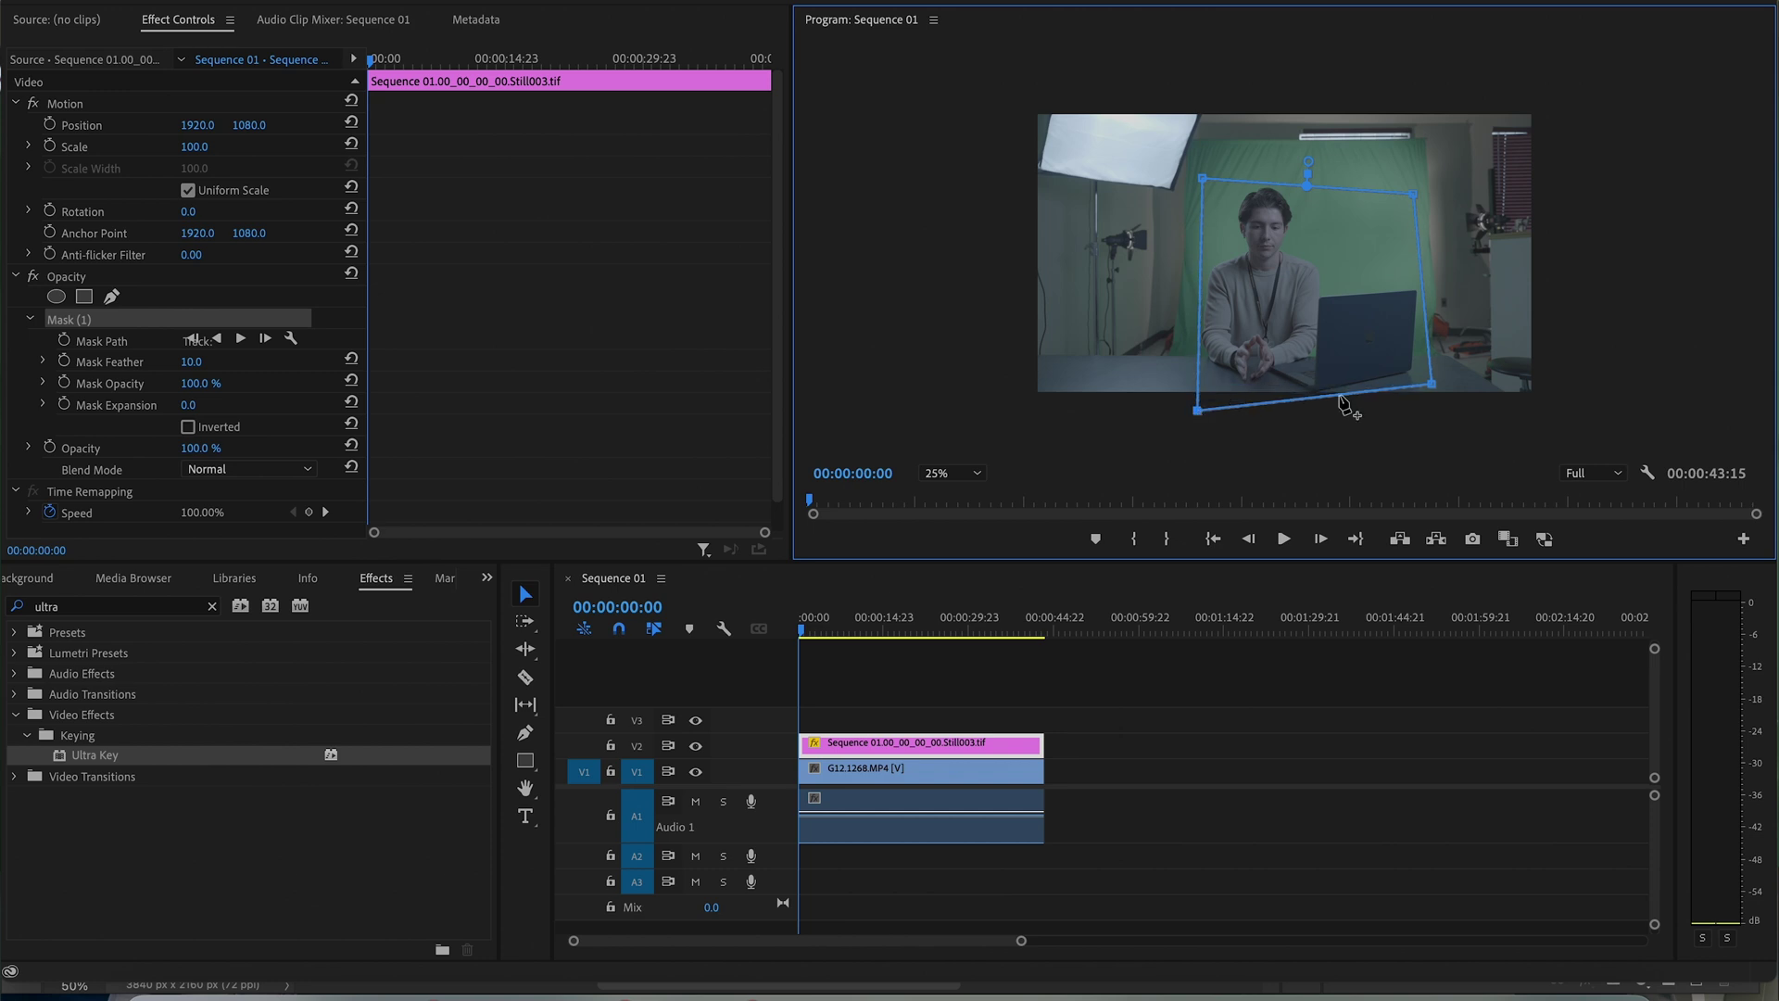
{"action": "left_click_drag", "start_coordinate": [1432, 389], "coordinate": [1431, 395]}
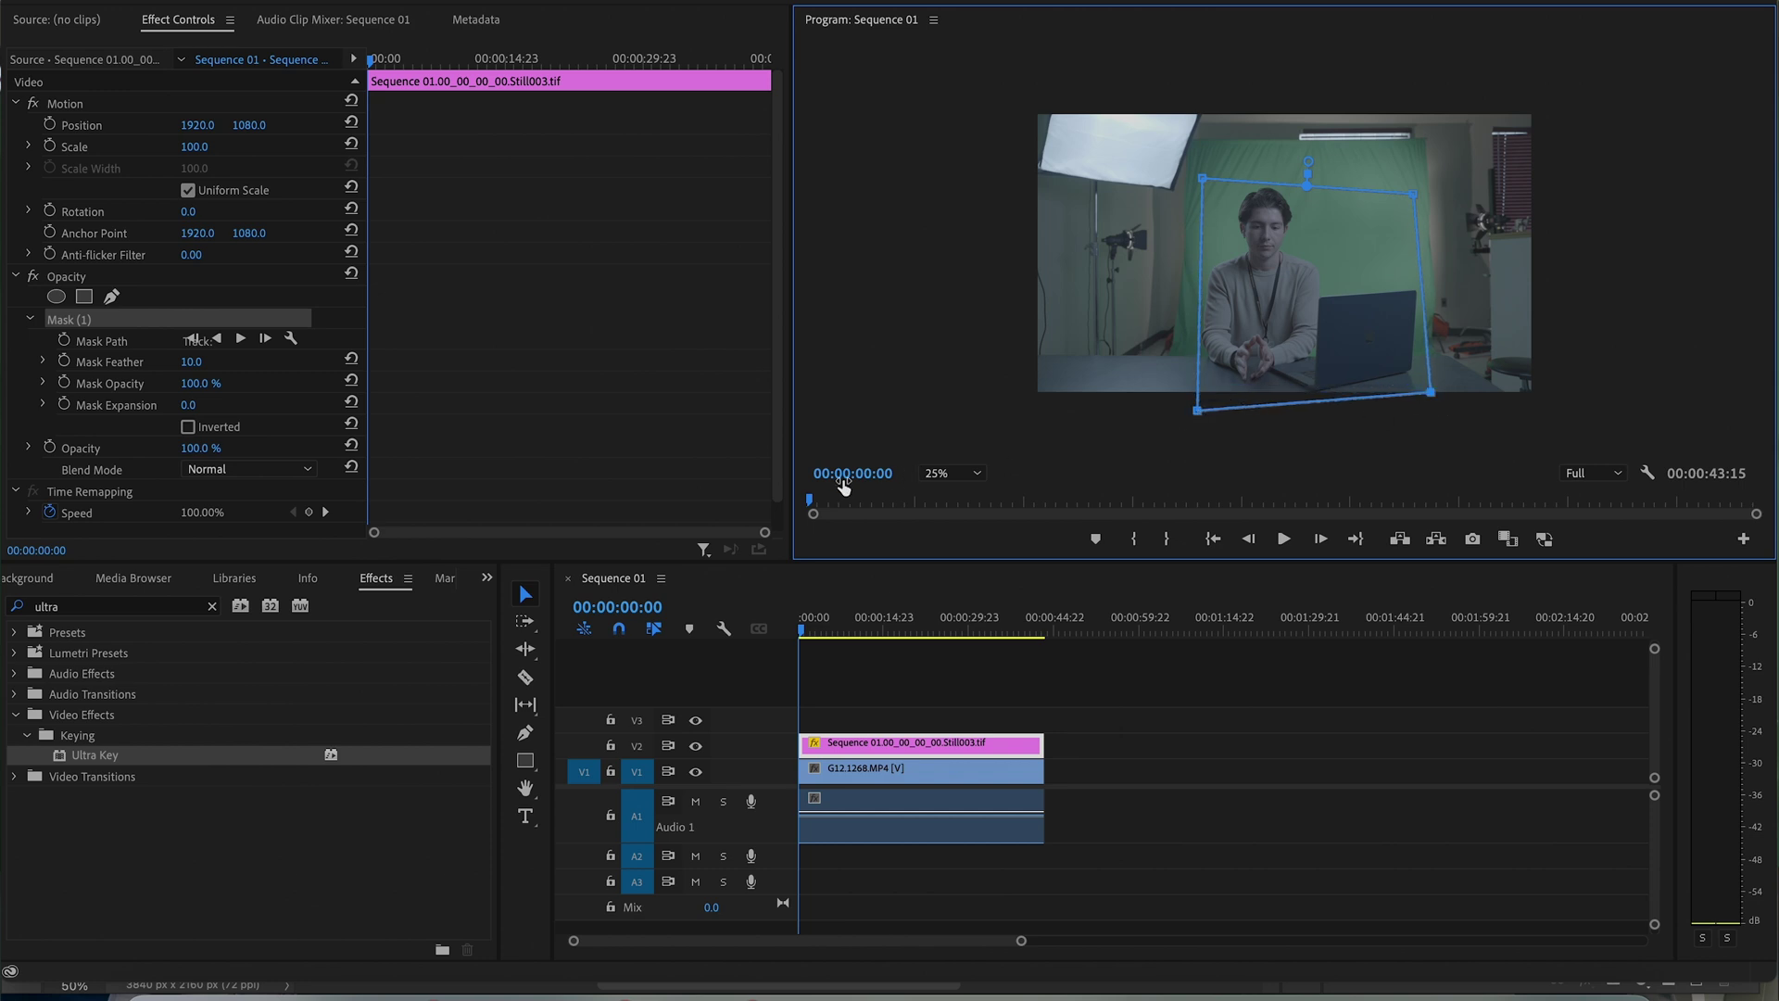
Step: Invert the still's mask, hide its outline, and preview the 00:00:23:17 composite
{"action": "left_click", "coordinate": [188, 427]}
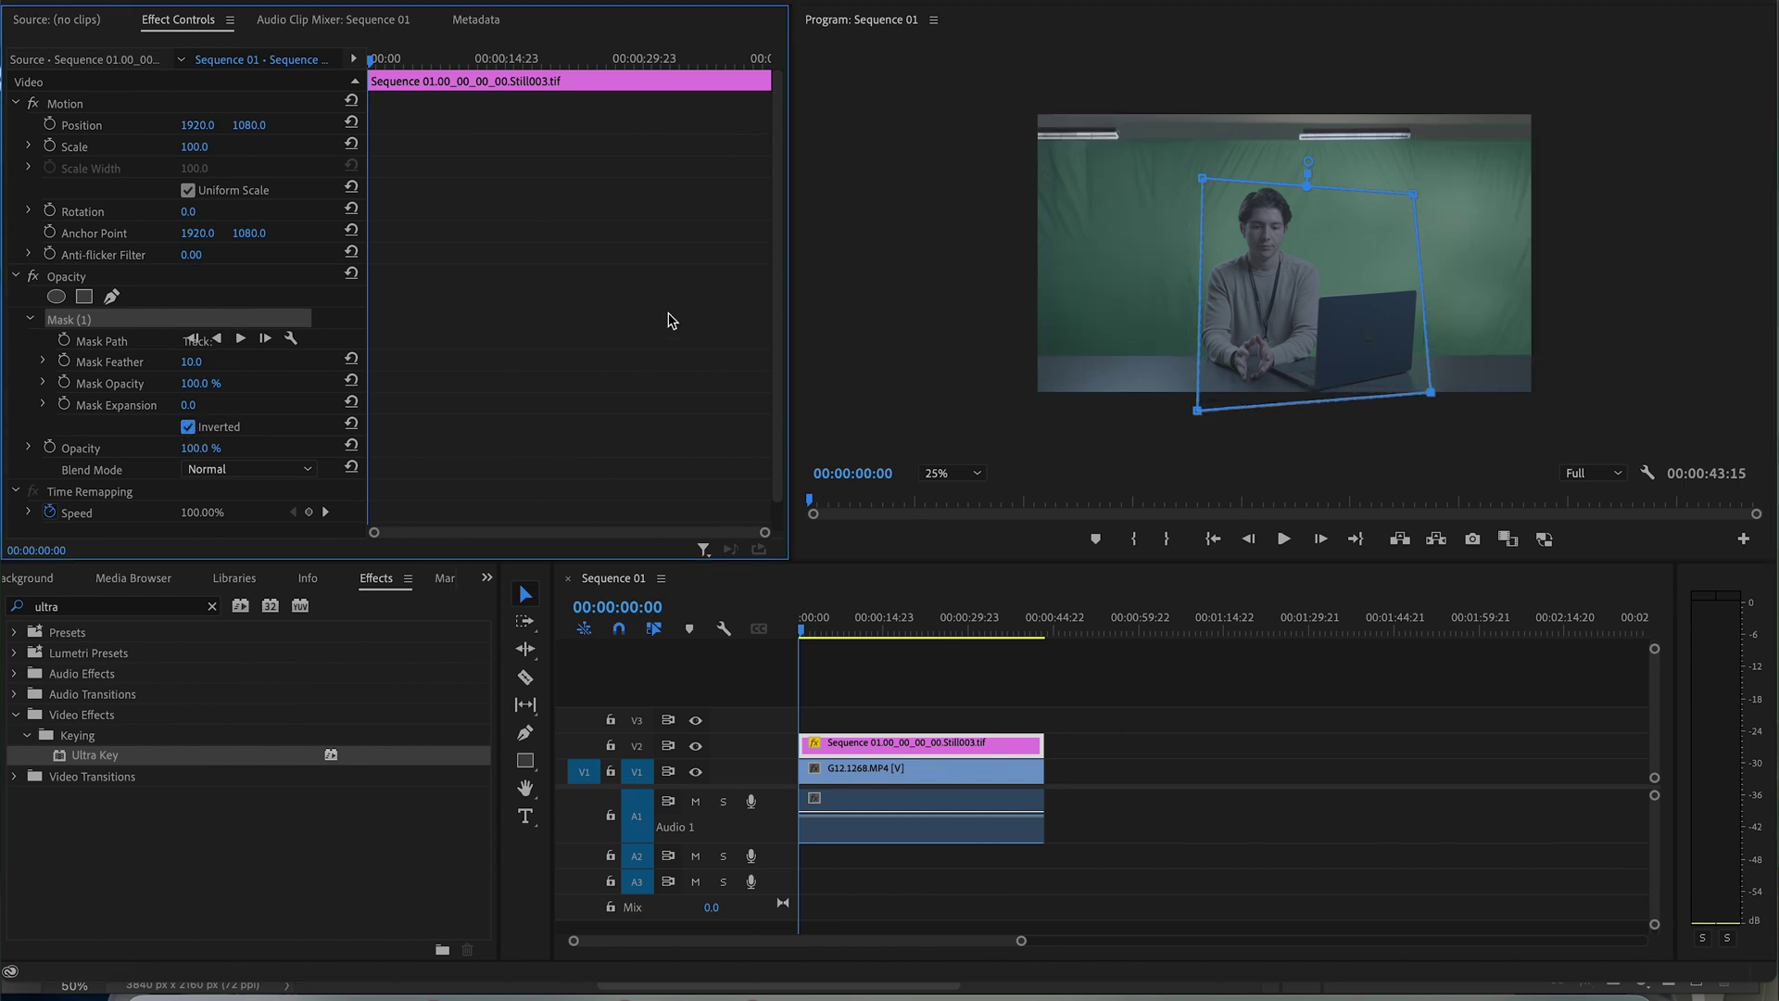
{"action": "left_click_drag", "start_coordinate": [804, 631], "coordinate": [819, 631]}
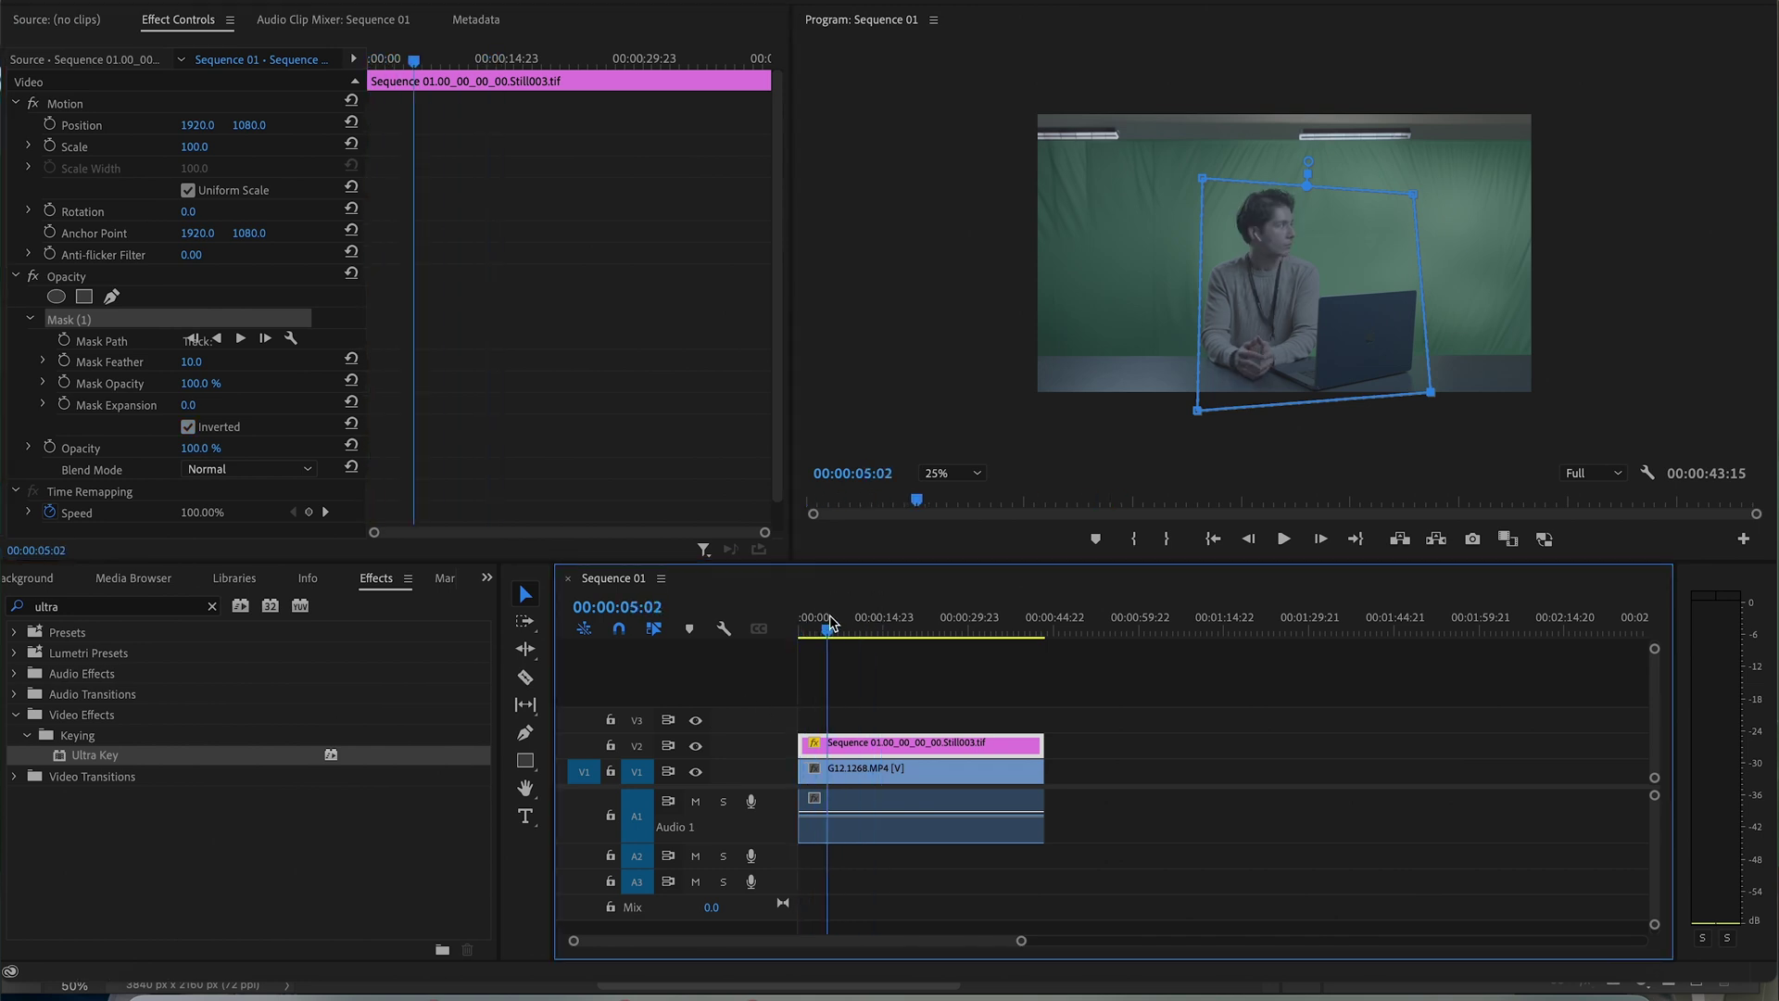
{"action": "left_click", "coordinate": [107, 279]}
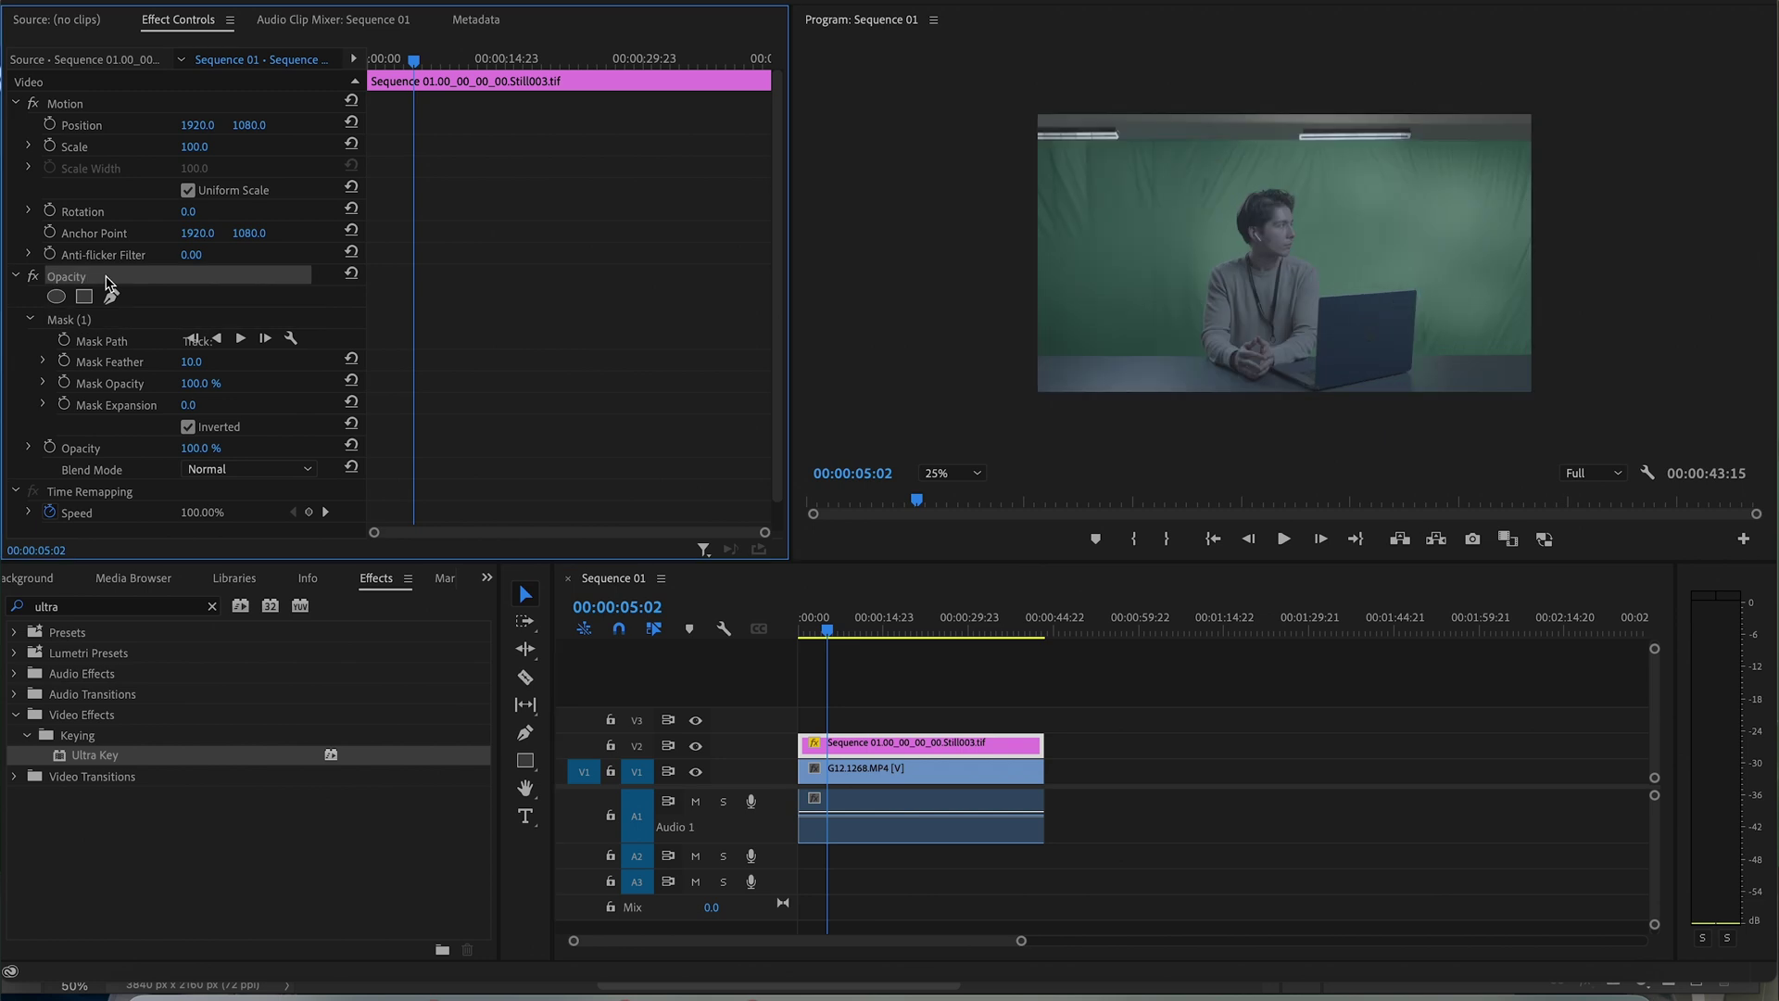
{"action": "key", "text": "space"}
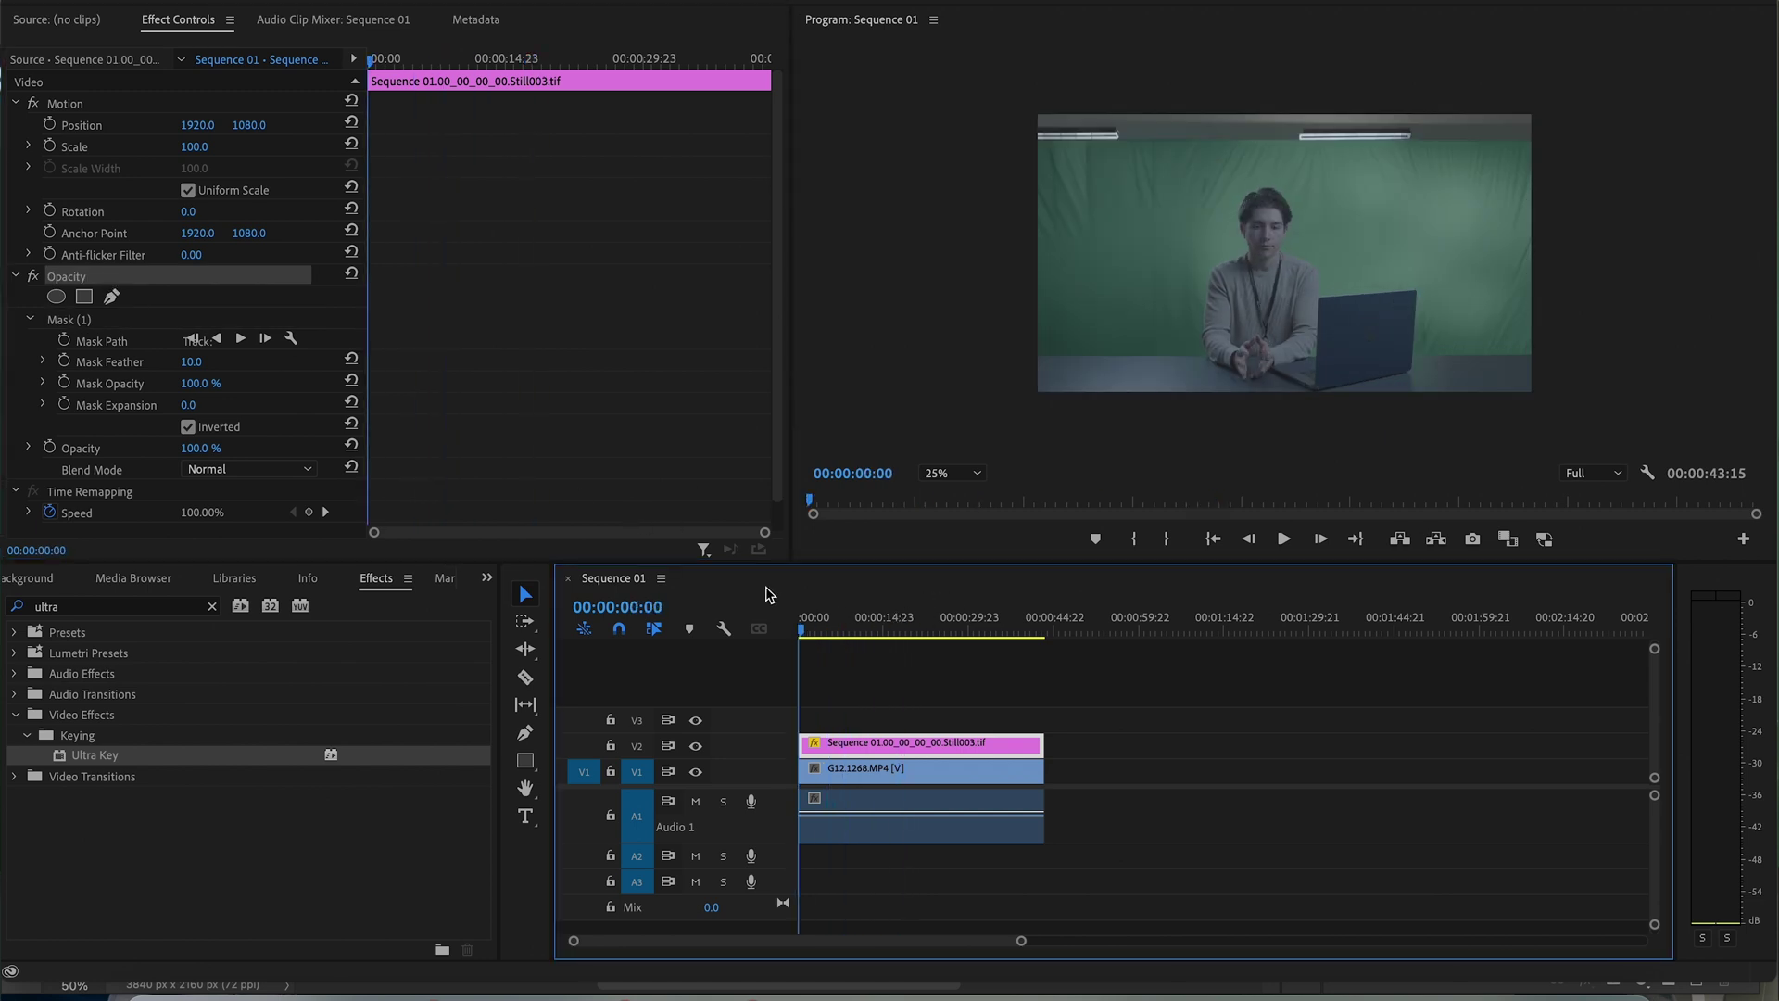
{"action": "key", "text": "space"}
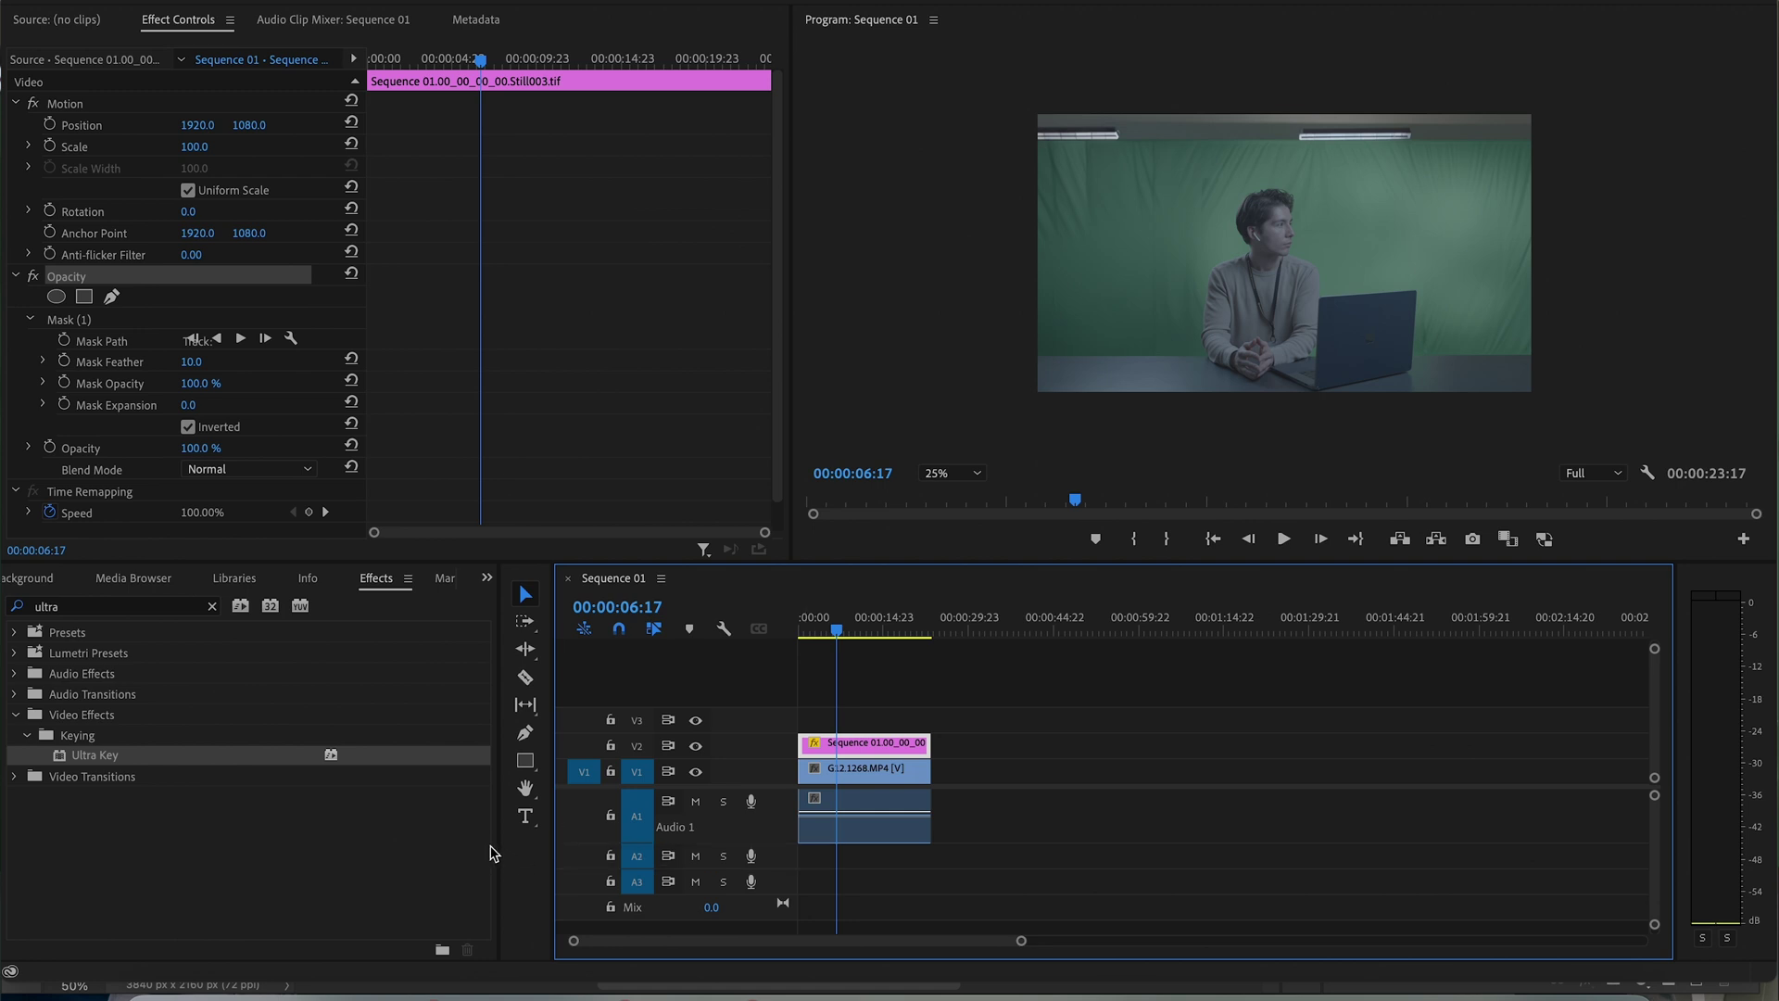
Step: Create a new adjustment layer in the Project panel and stack adjustment layers on V3–V5
{"action": "left_click", "coordinate": [80, 584]}
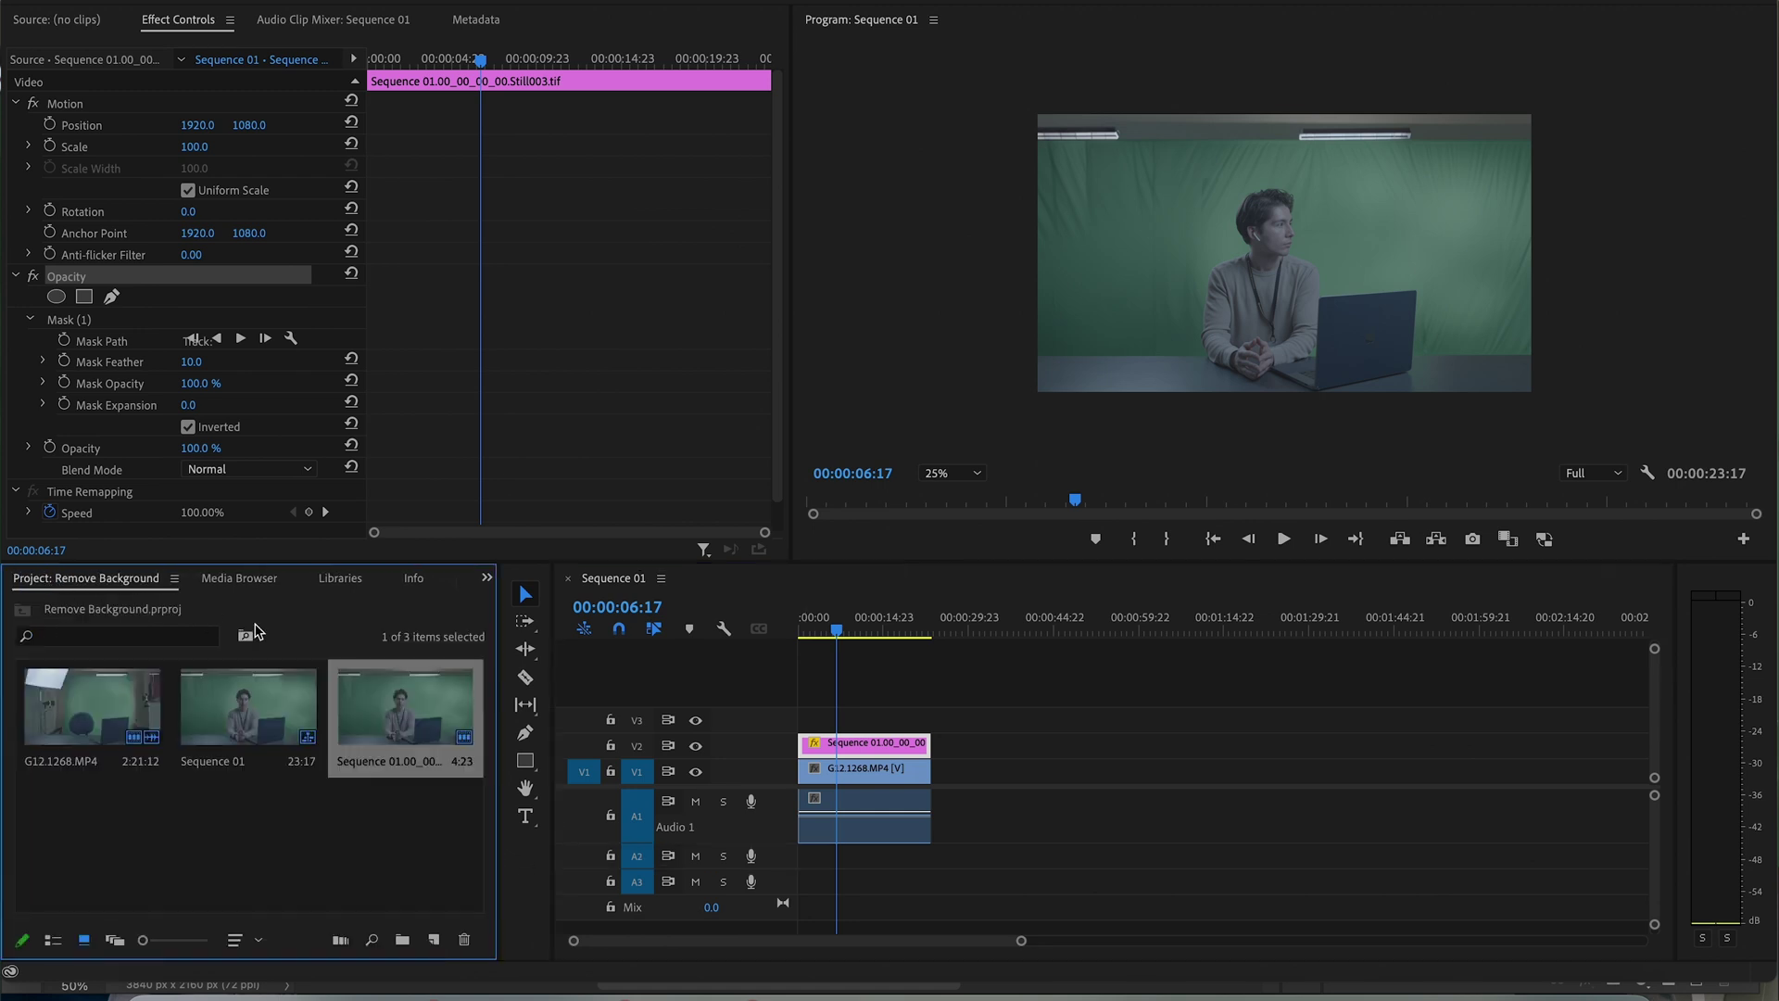
{"action": "left_click", "coordinate": [432, 941]}
{"action": "left_click", "coordinate": [556, 803]}
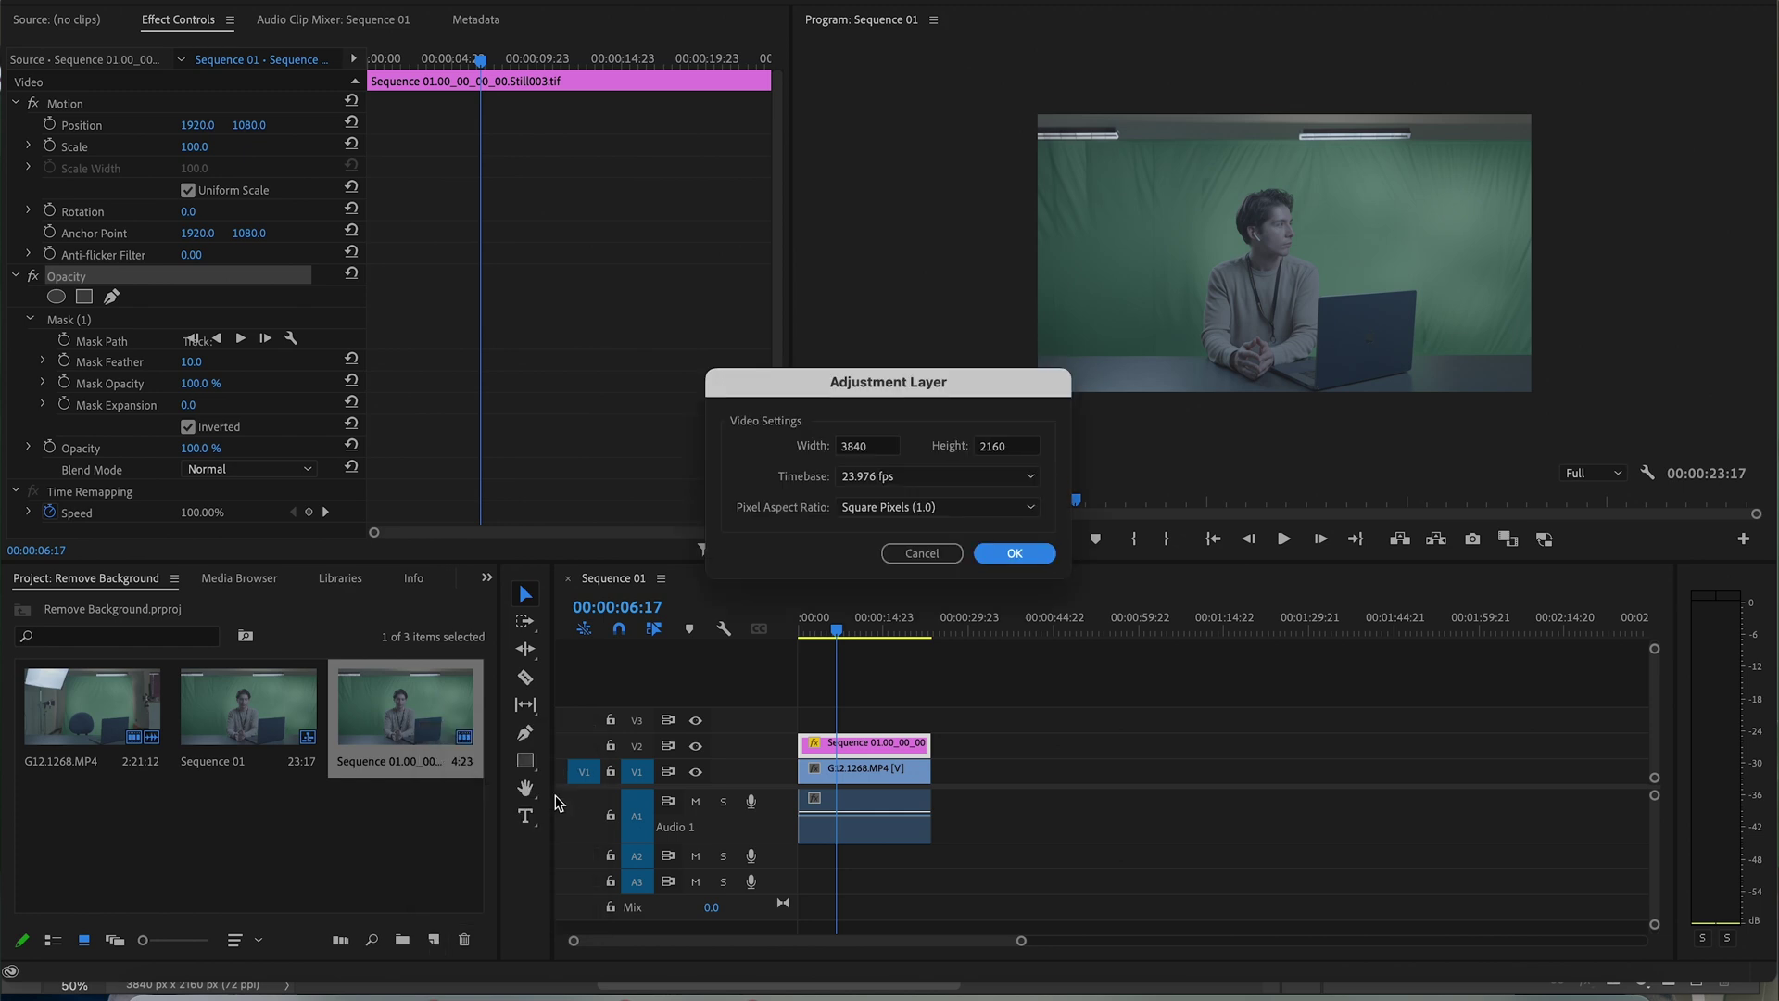
{"action": "left_click", "coordinate": [1014, 553]}
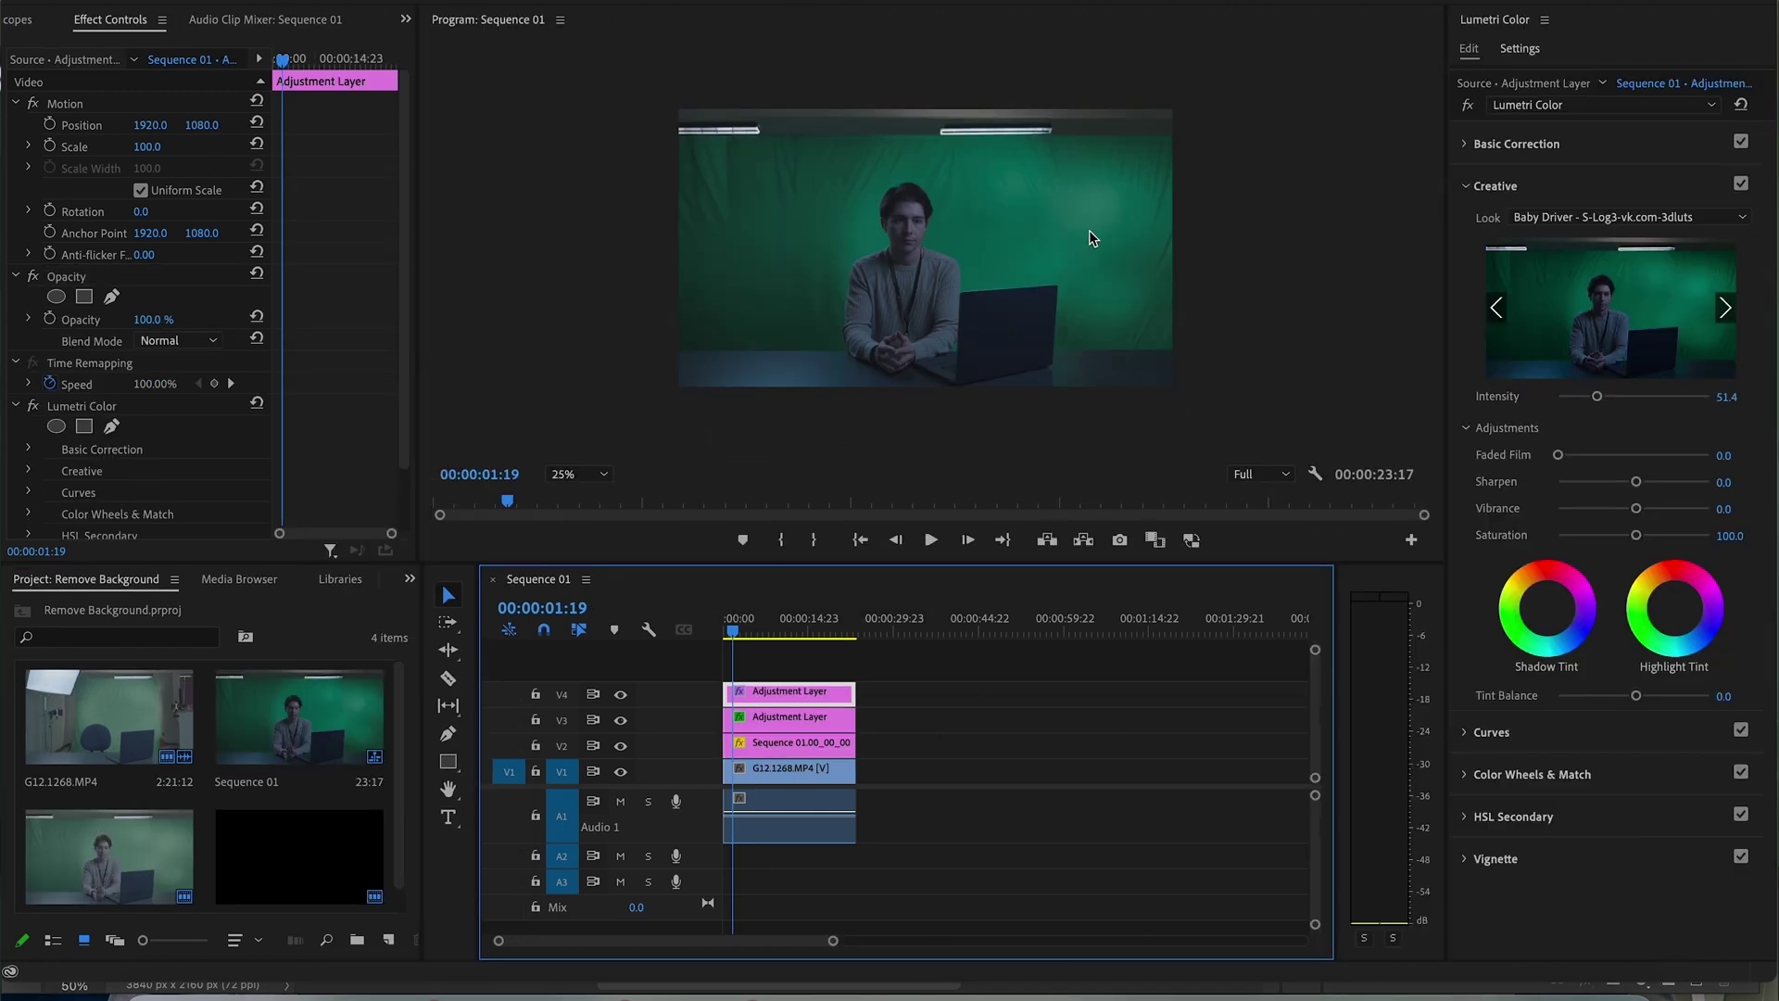
{"action": "left_click", "coordinate": [1047, 236]}
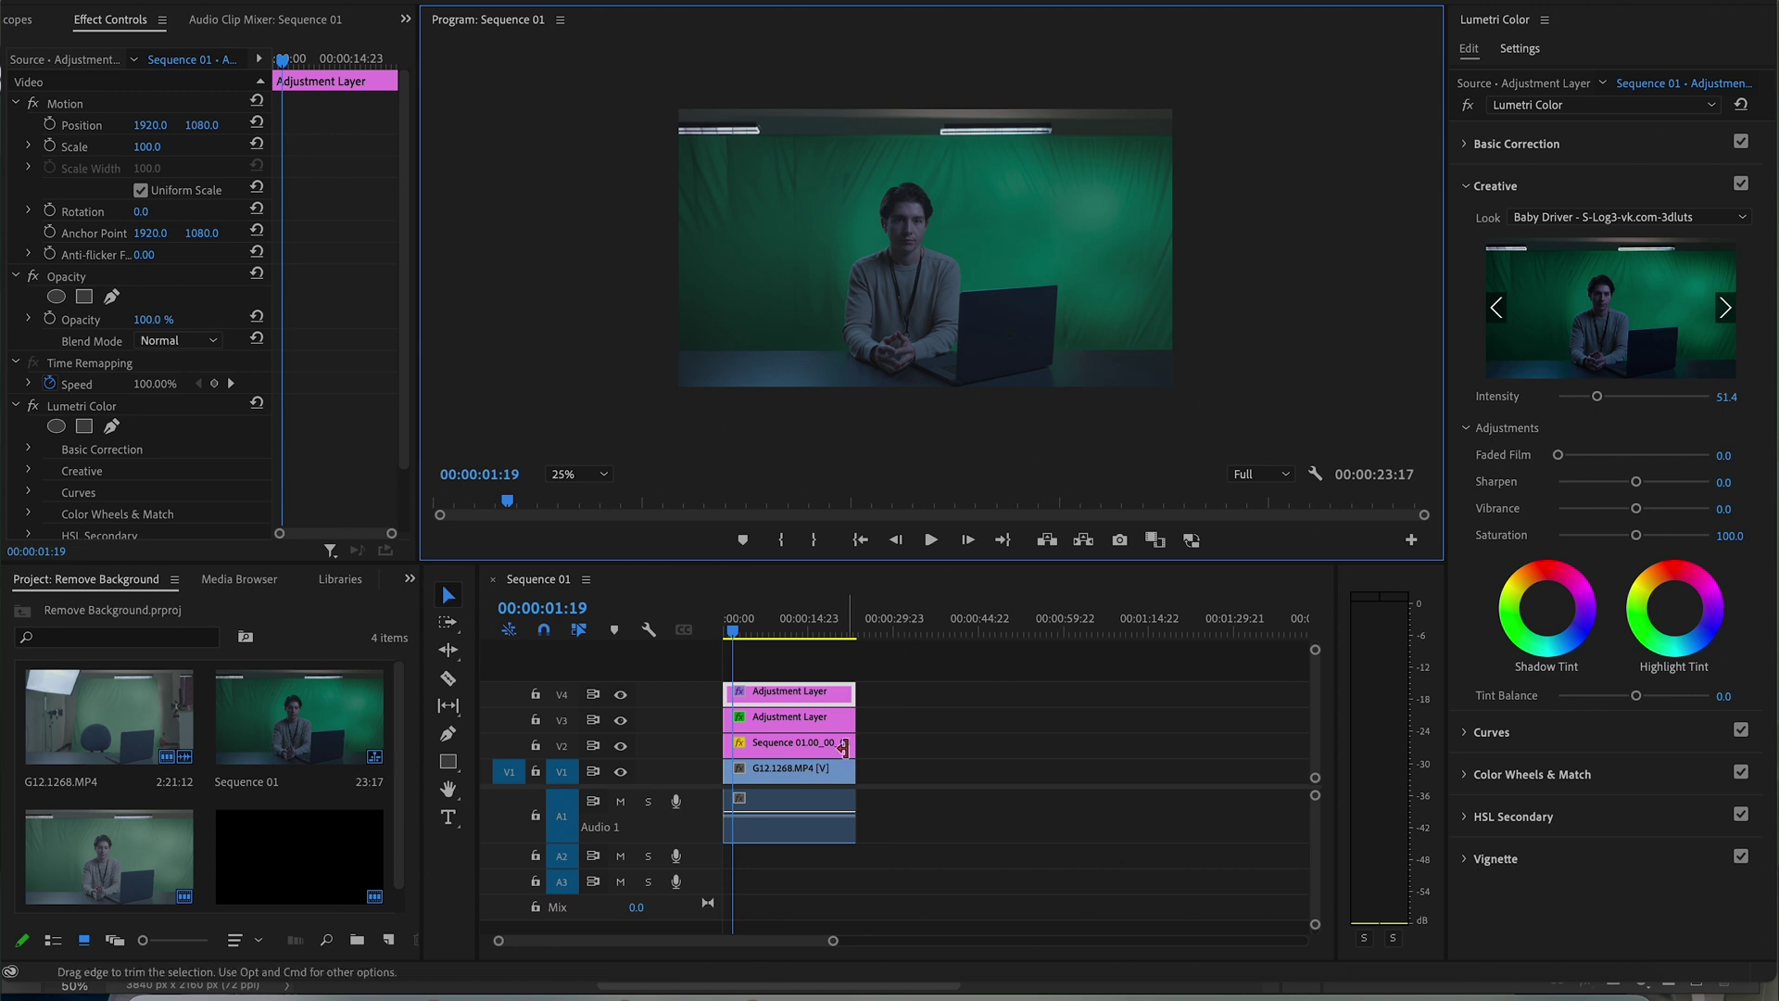
Step: Grade with Lumetri Basic Correction: contrast 17.6, highlights 35.1, and lowered blacks
{"action": "left_click", "coordinate": [792, 768]}
{"action": "left_click", "coordinate": [1610, 139]}
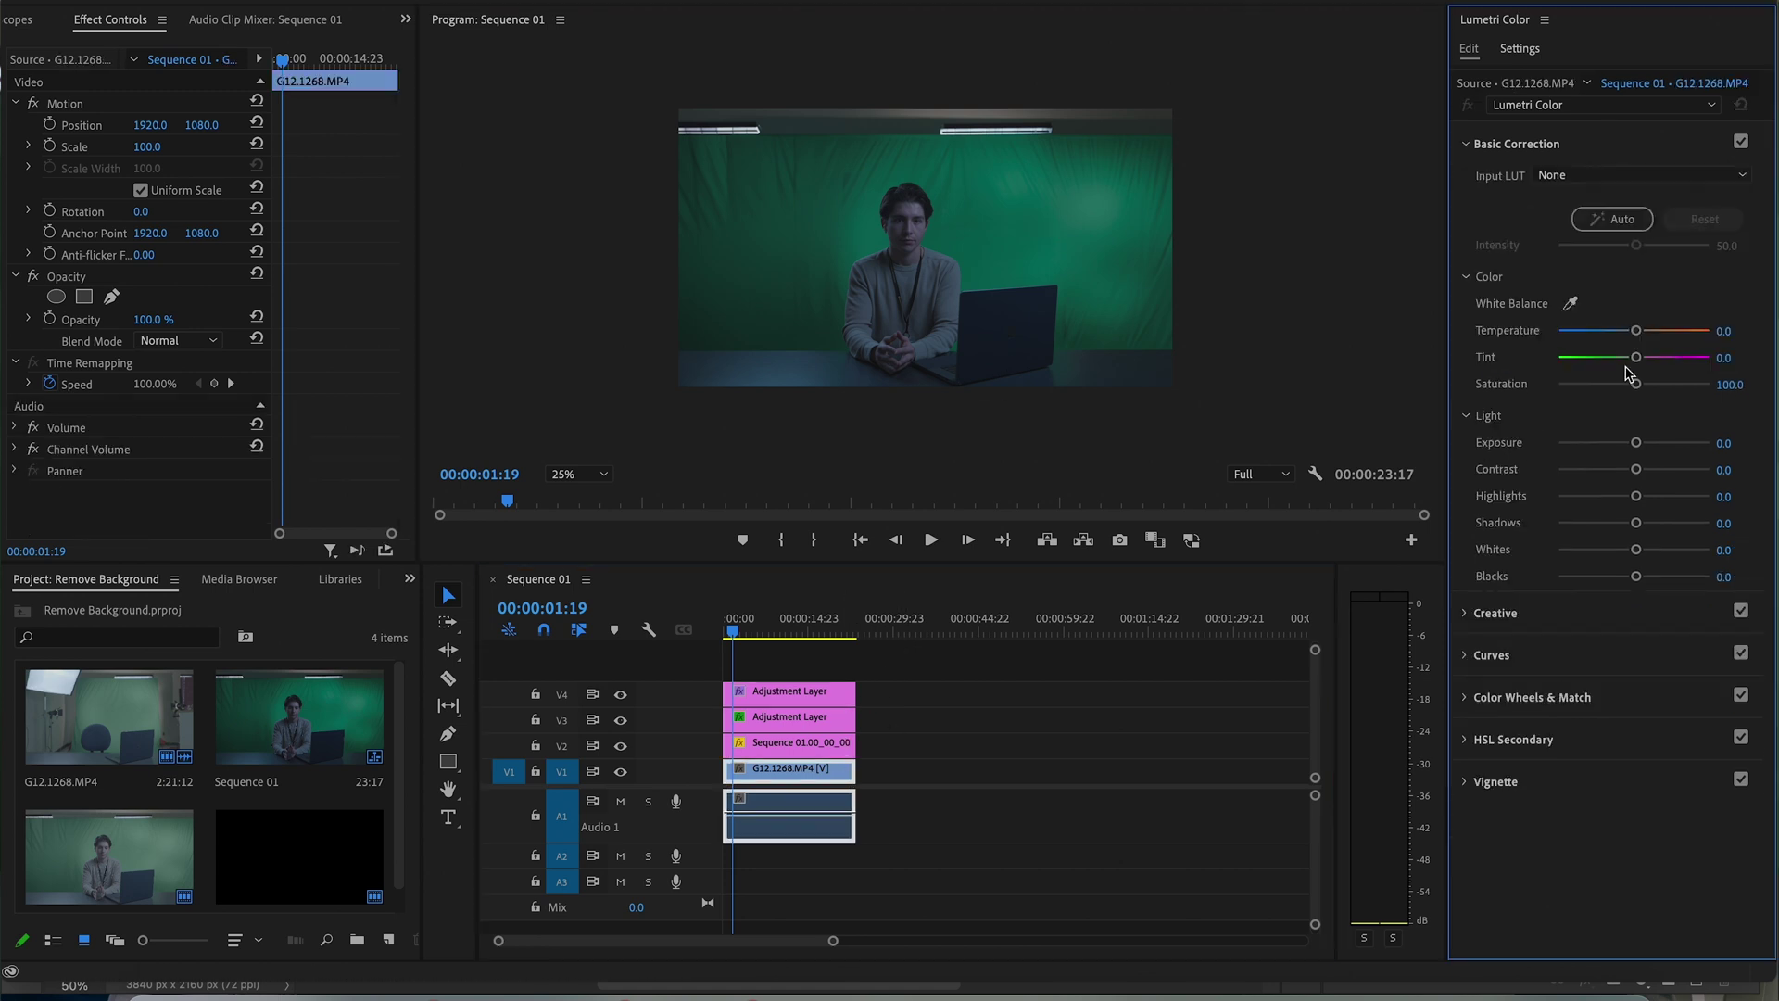
{"action": "left_click_drag", "start_coordinate": [1635, 576], "coordinate": [1608, 578]}
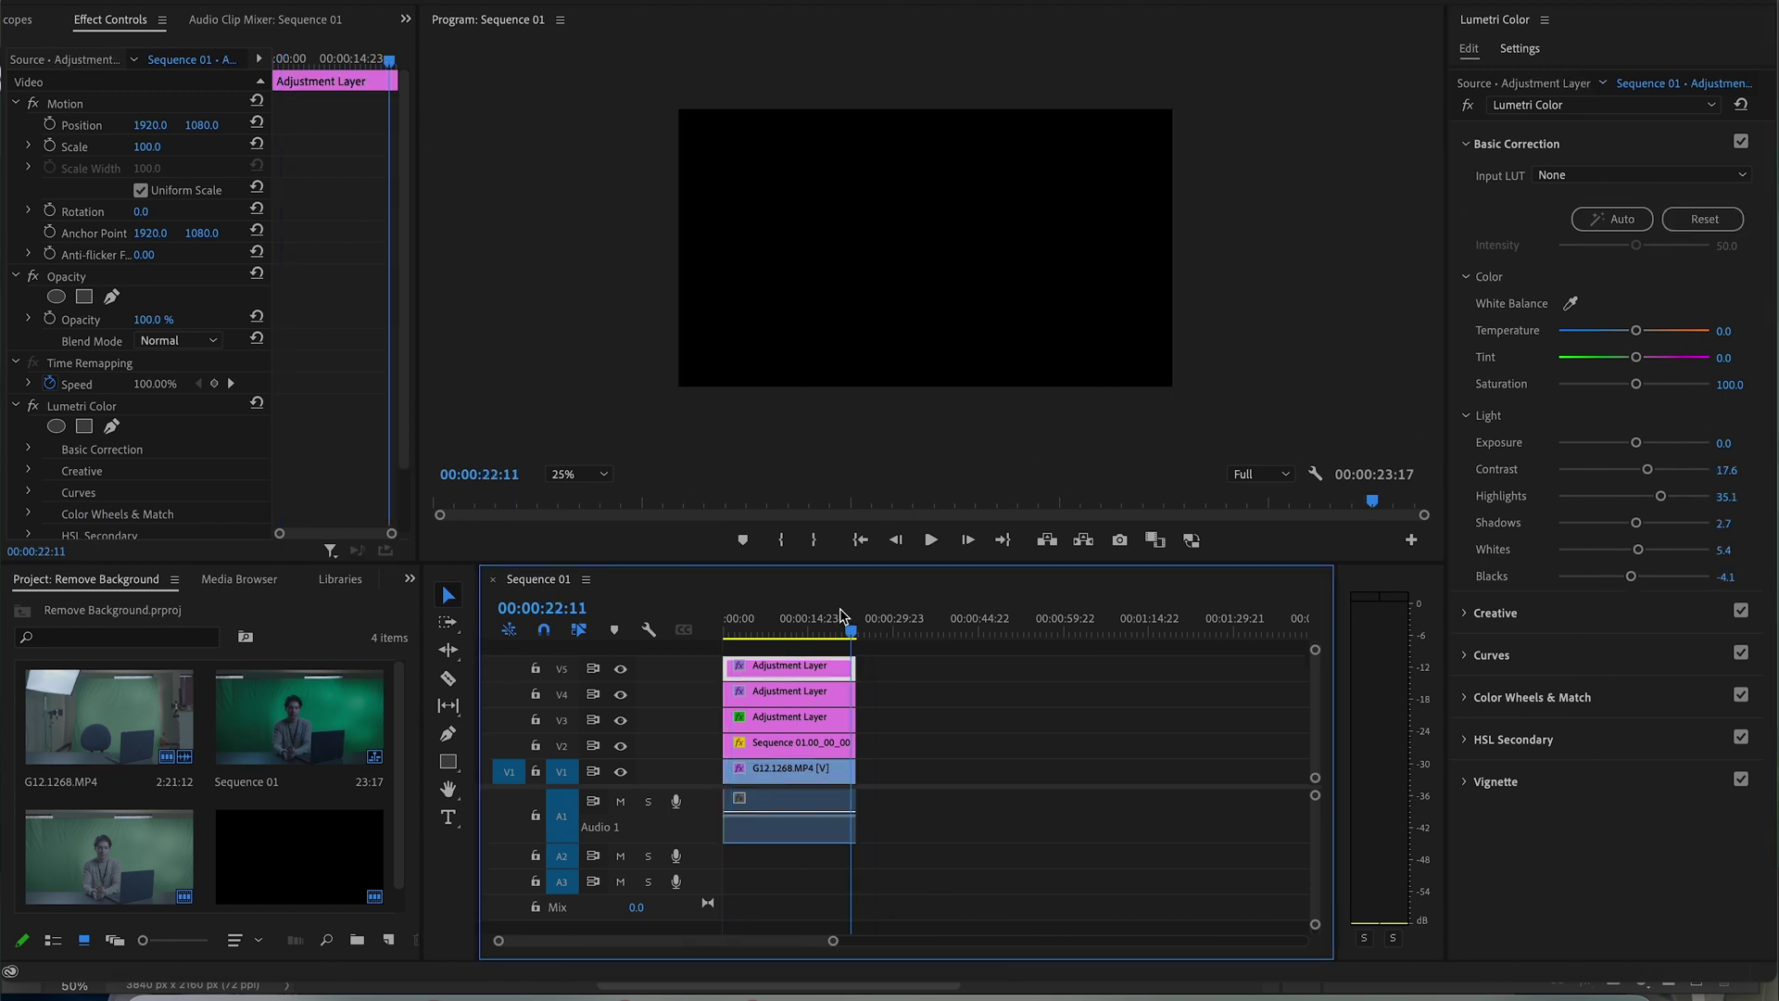
{"action": "left_click_drag", "start_coordinate": [842, 615], "coordinate": [707, 615]}
{"action": "left_click", "coordinate": [922, 337]}
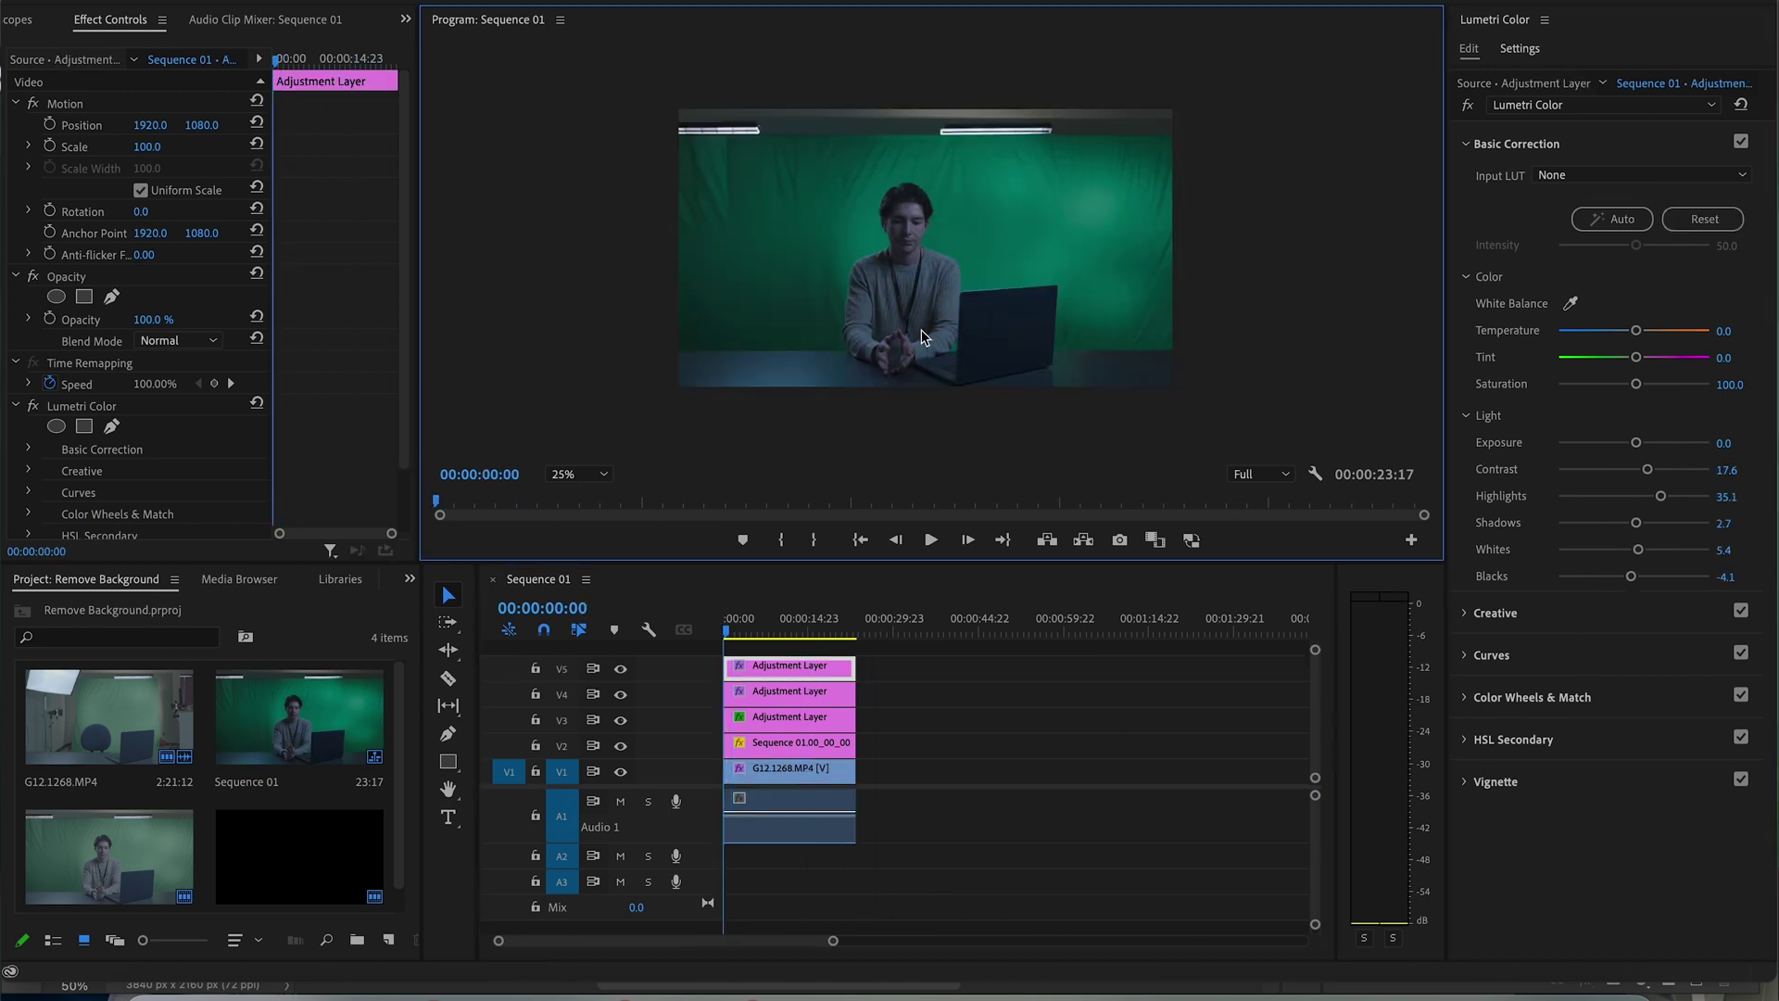
Step: Maximize the Program Monitor at 50% zoom and play the graded sequence through to 00:00:23:17
{"action": "key", "text": "grave"}
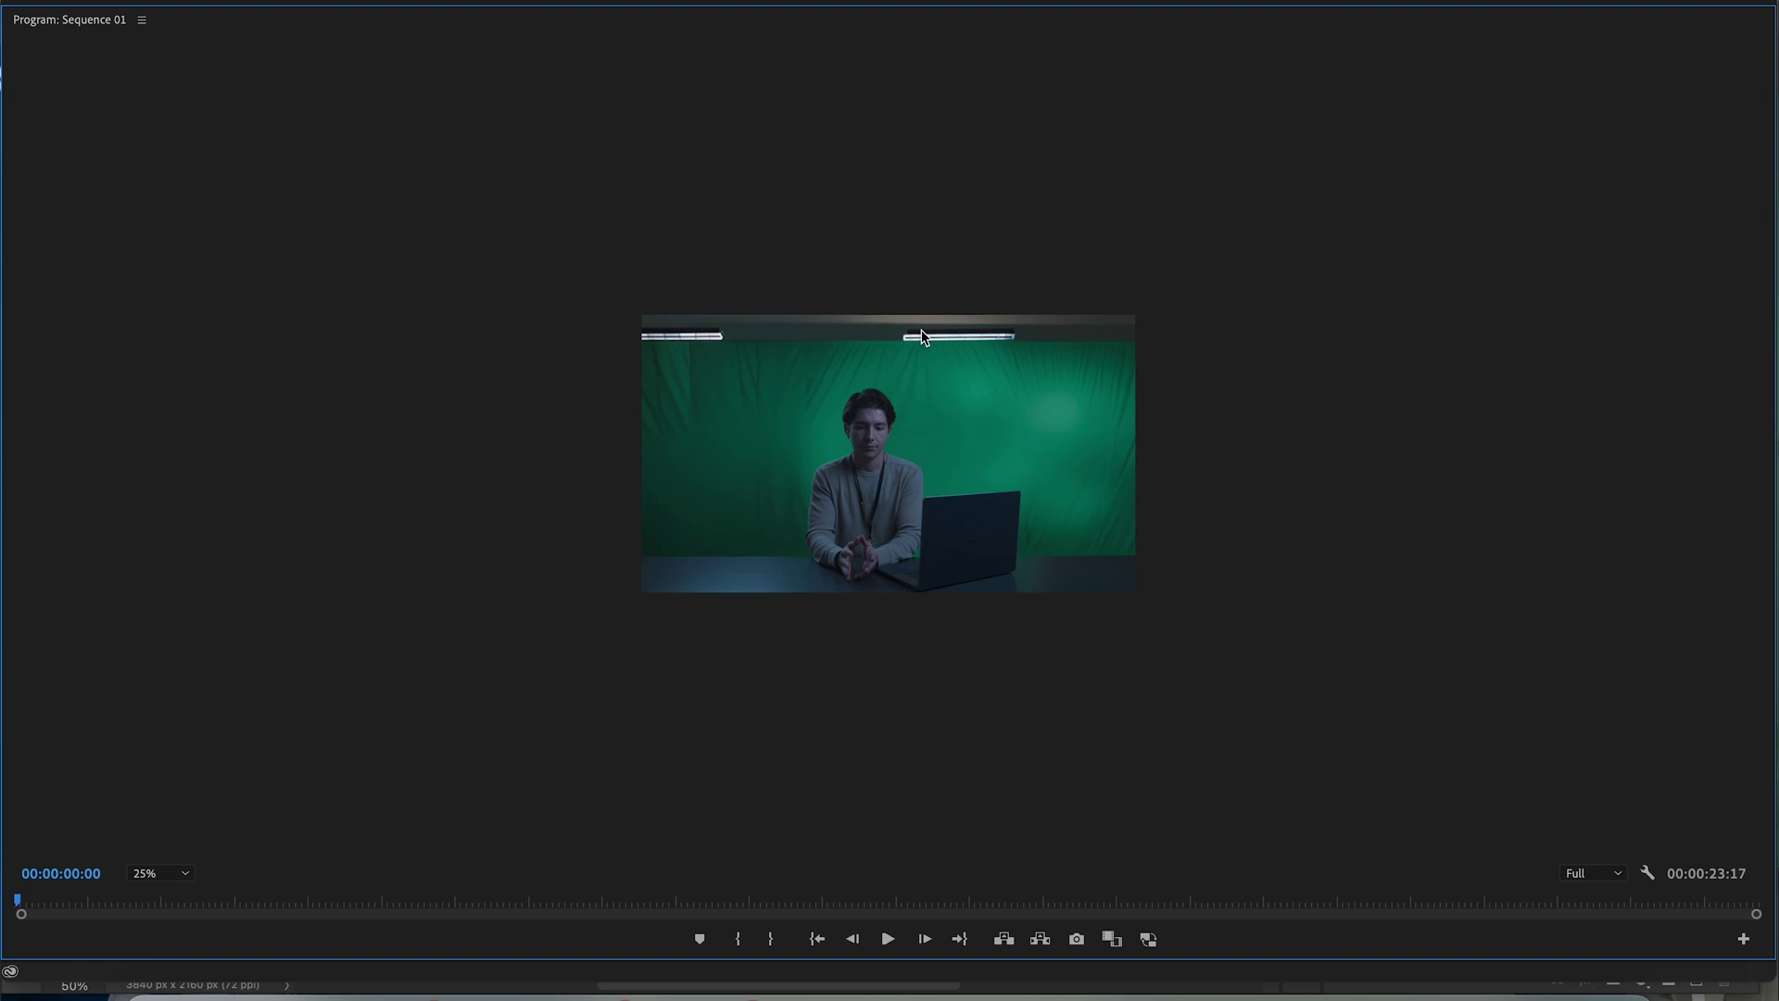
{"action": "key", "text": "equal"}
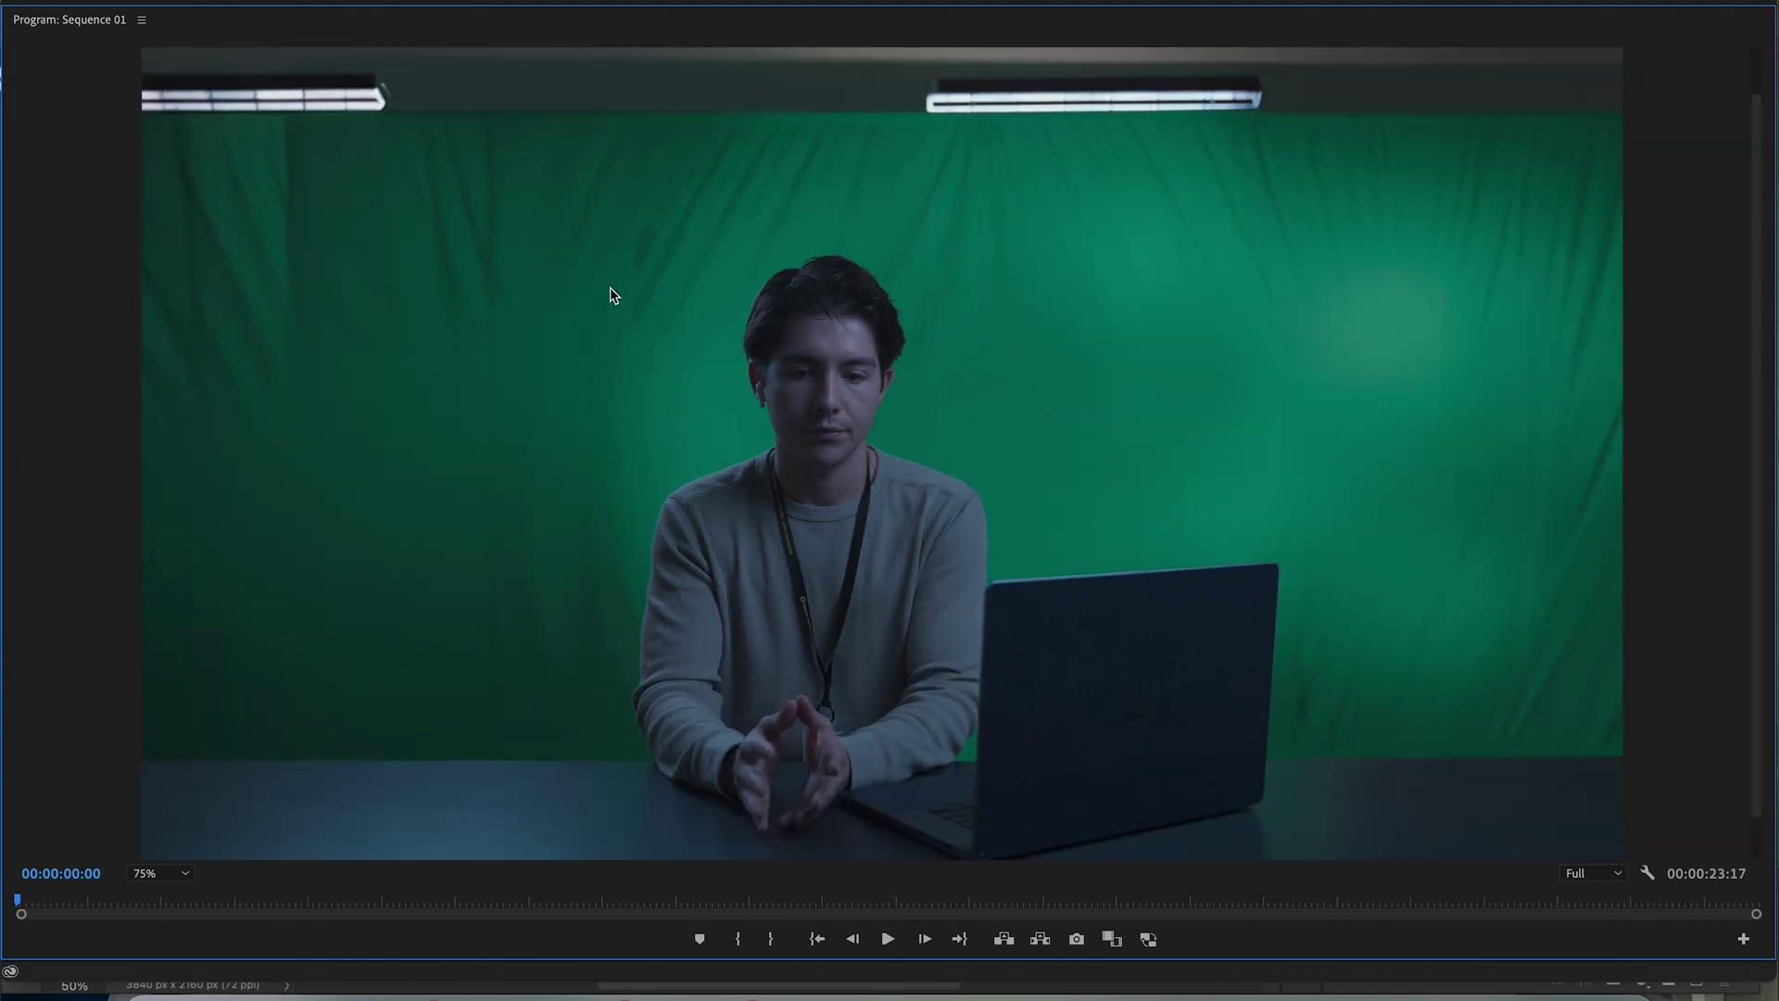
{"action": "key", "text": "minus"}
{"action": "key", "text": "equal"}
{"action": "key", "text": "minus"}
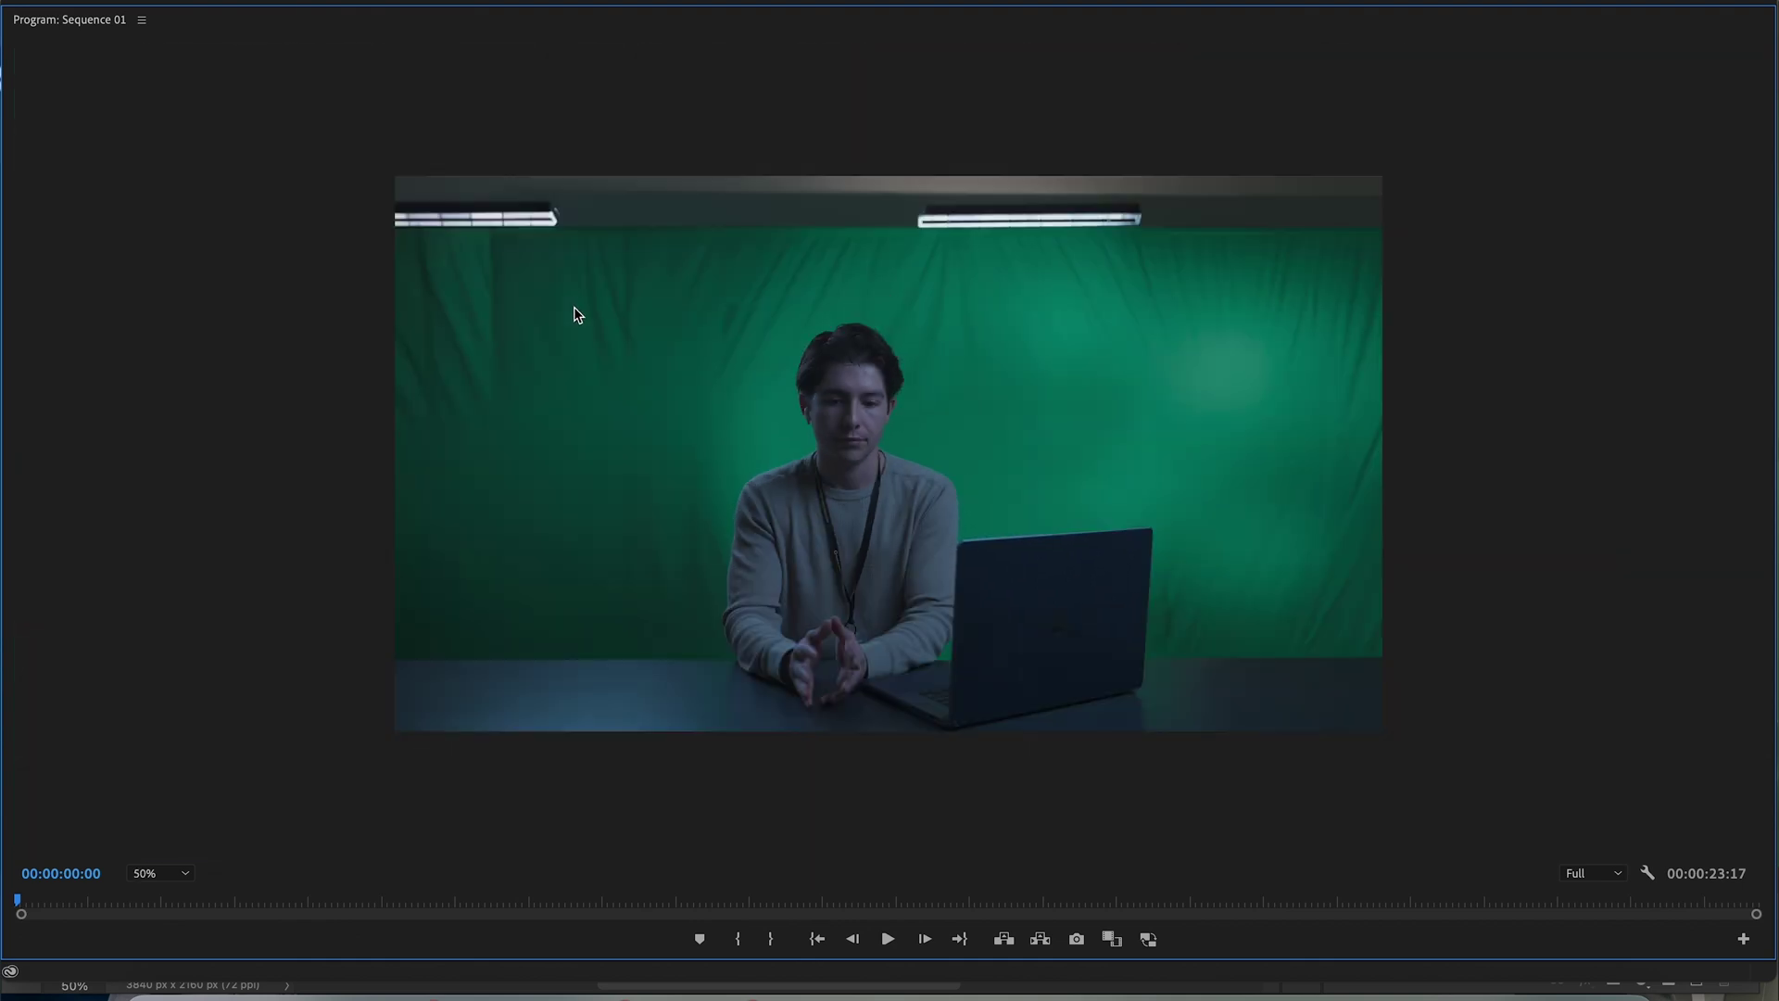
{"action": "key", "text": "space"}
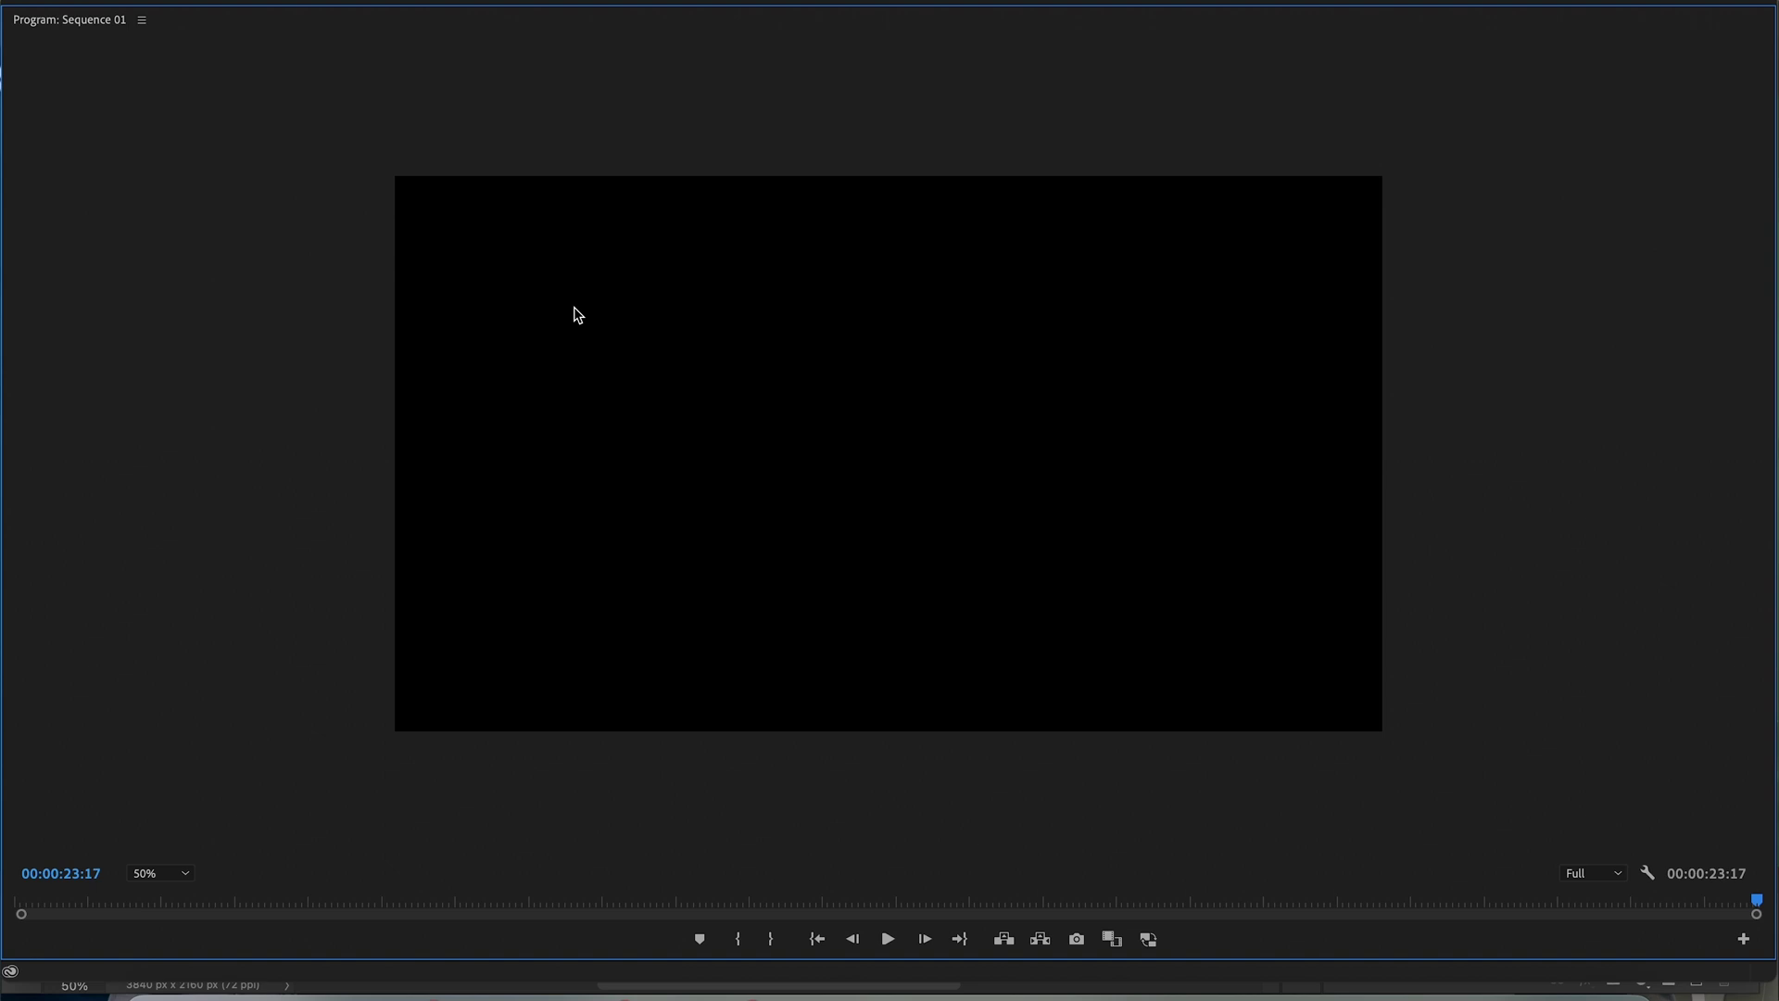
Step: Restore the full editing layout and replay the sequence from the beginning
{"action": "key", "text": "grave"}
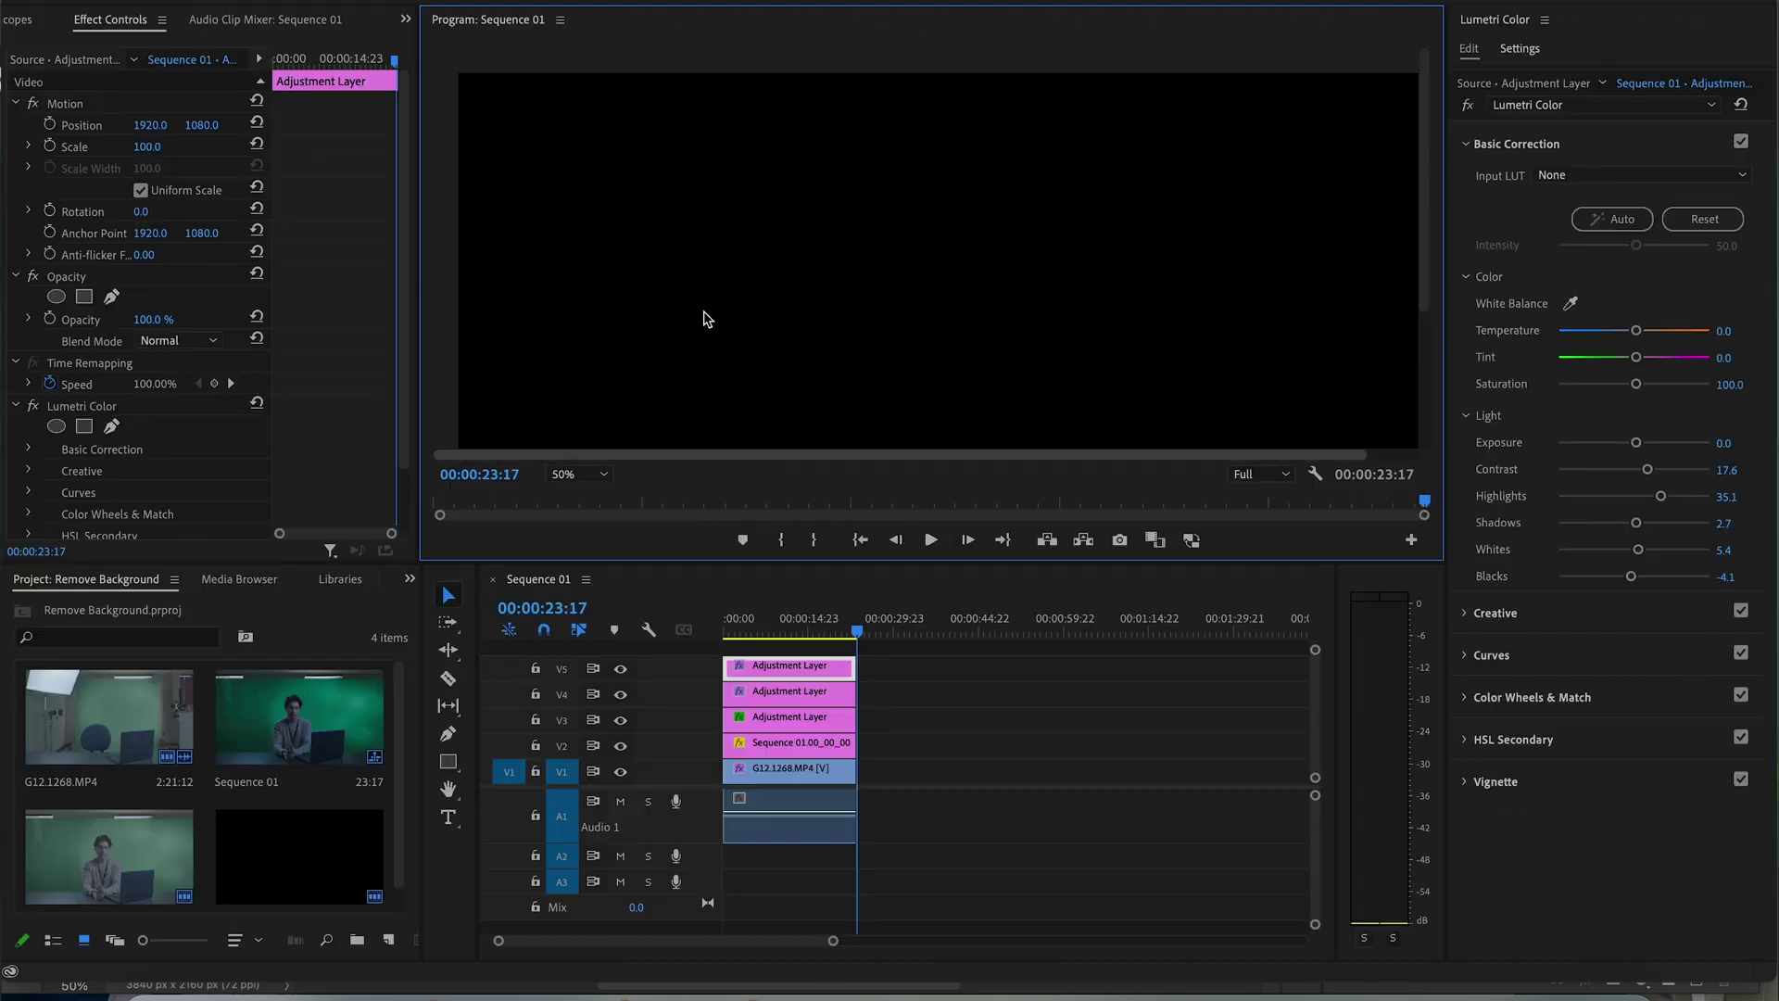
{"action": "left_click", "coordinate": [754, 608]}
{"action": "key", "text": "space"}
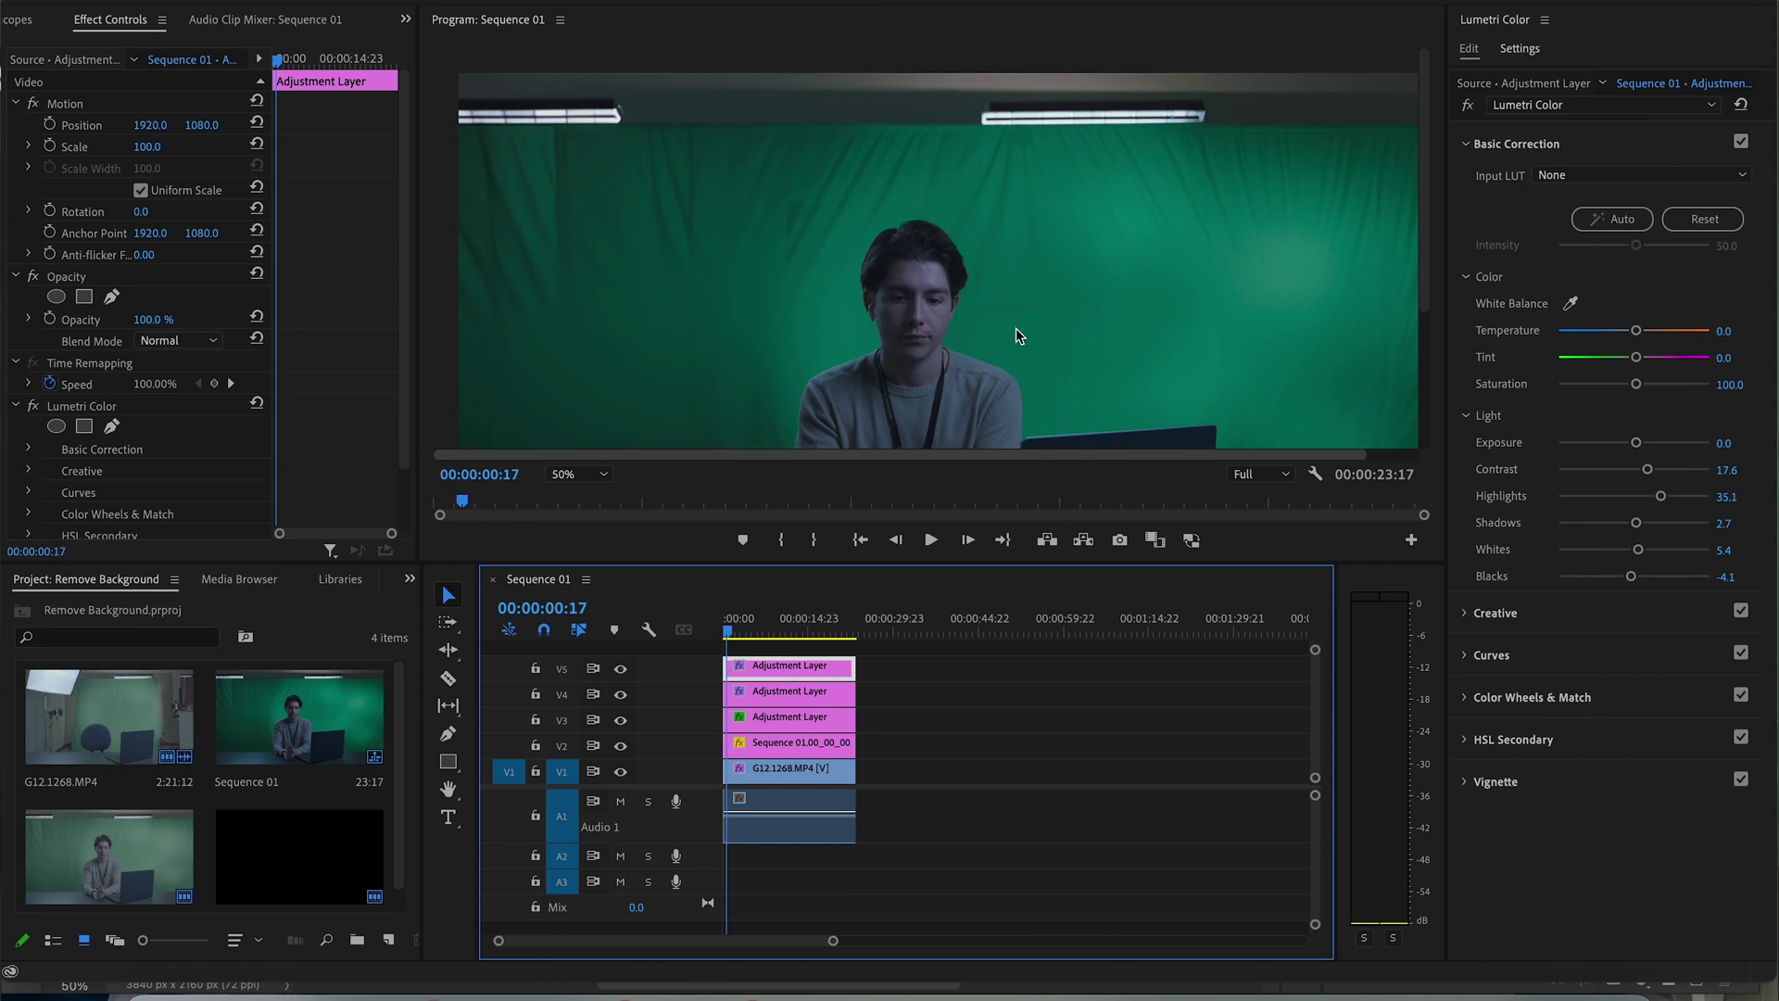
Step: Select the V4 adjustment layer and keep its Lumetri Input LUT at None
{"action": "scroll", "coordinate": [1019, 336], "scroll_direction": "down", "scroll_amount": 1}
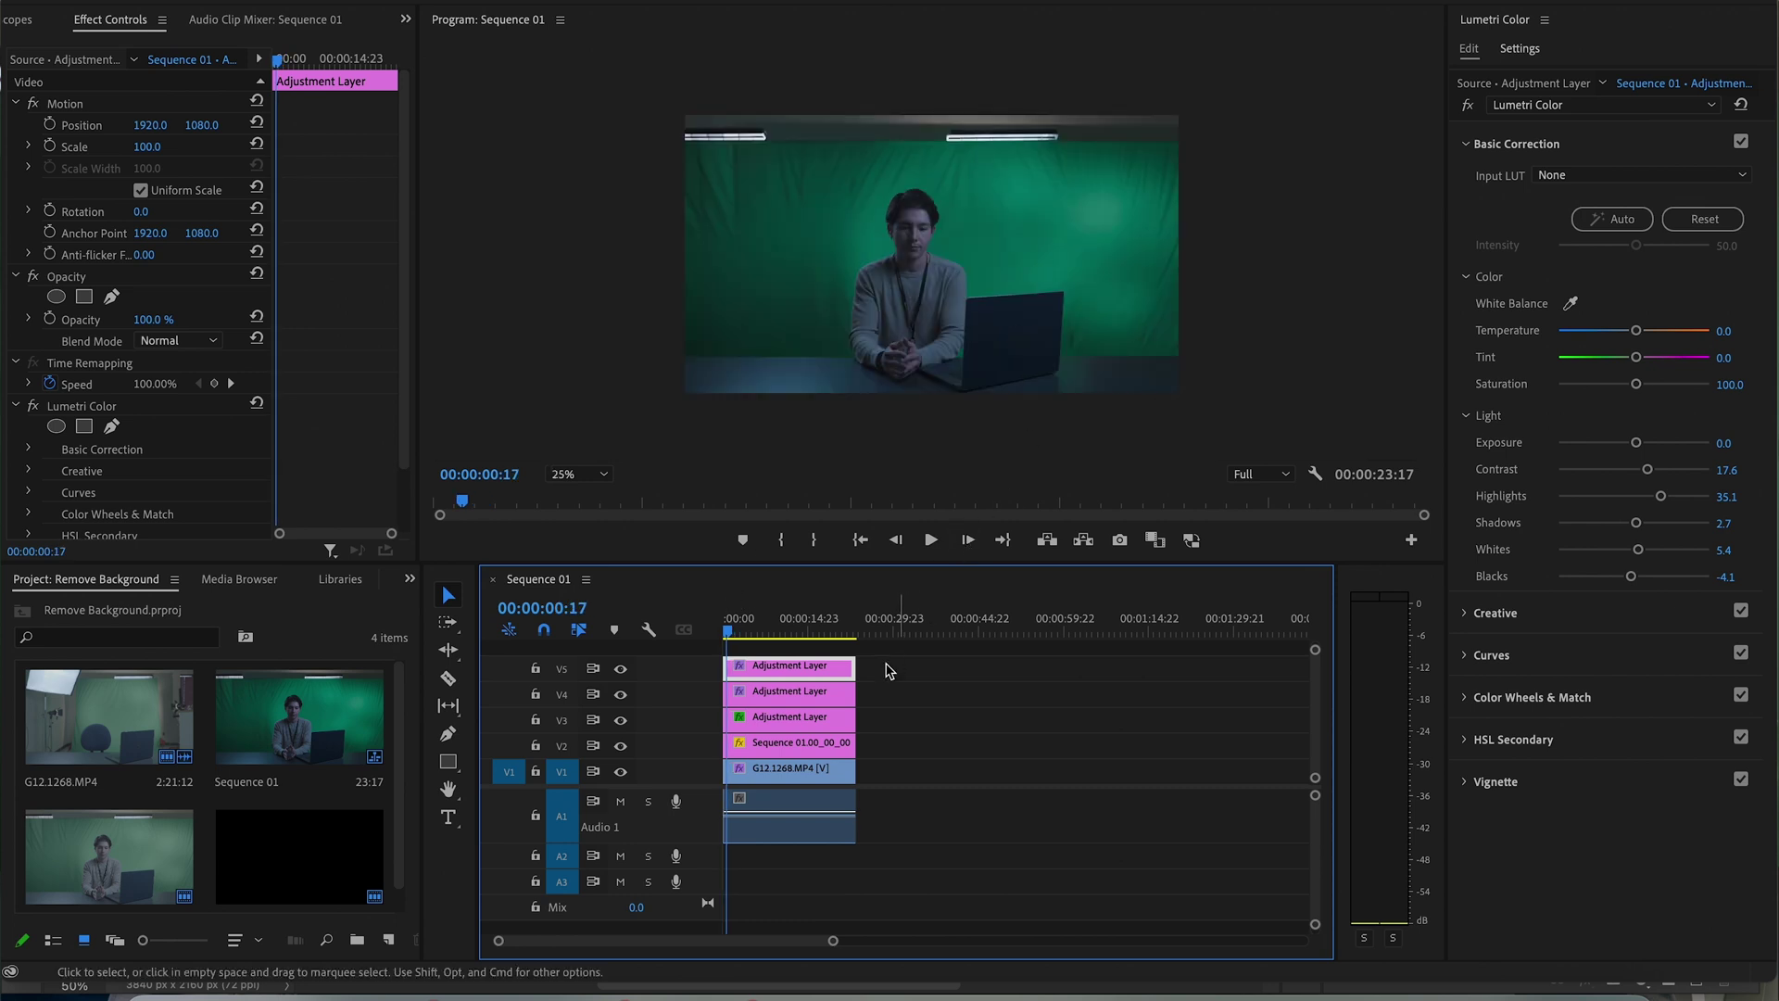
{"action": "left_click", "coordinate": [843, 695]}
{"action": "left_click", "coordinate": [1588, 175]}
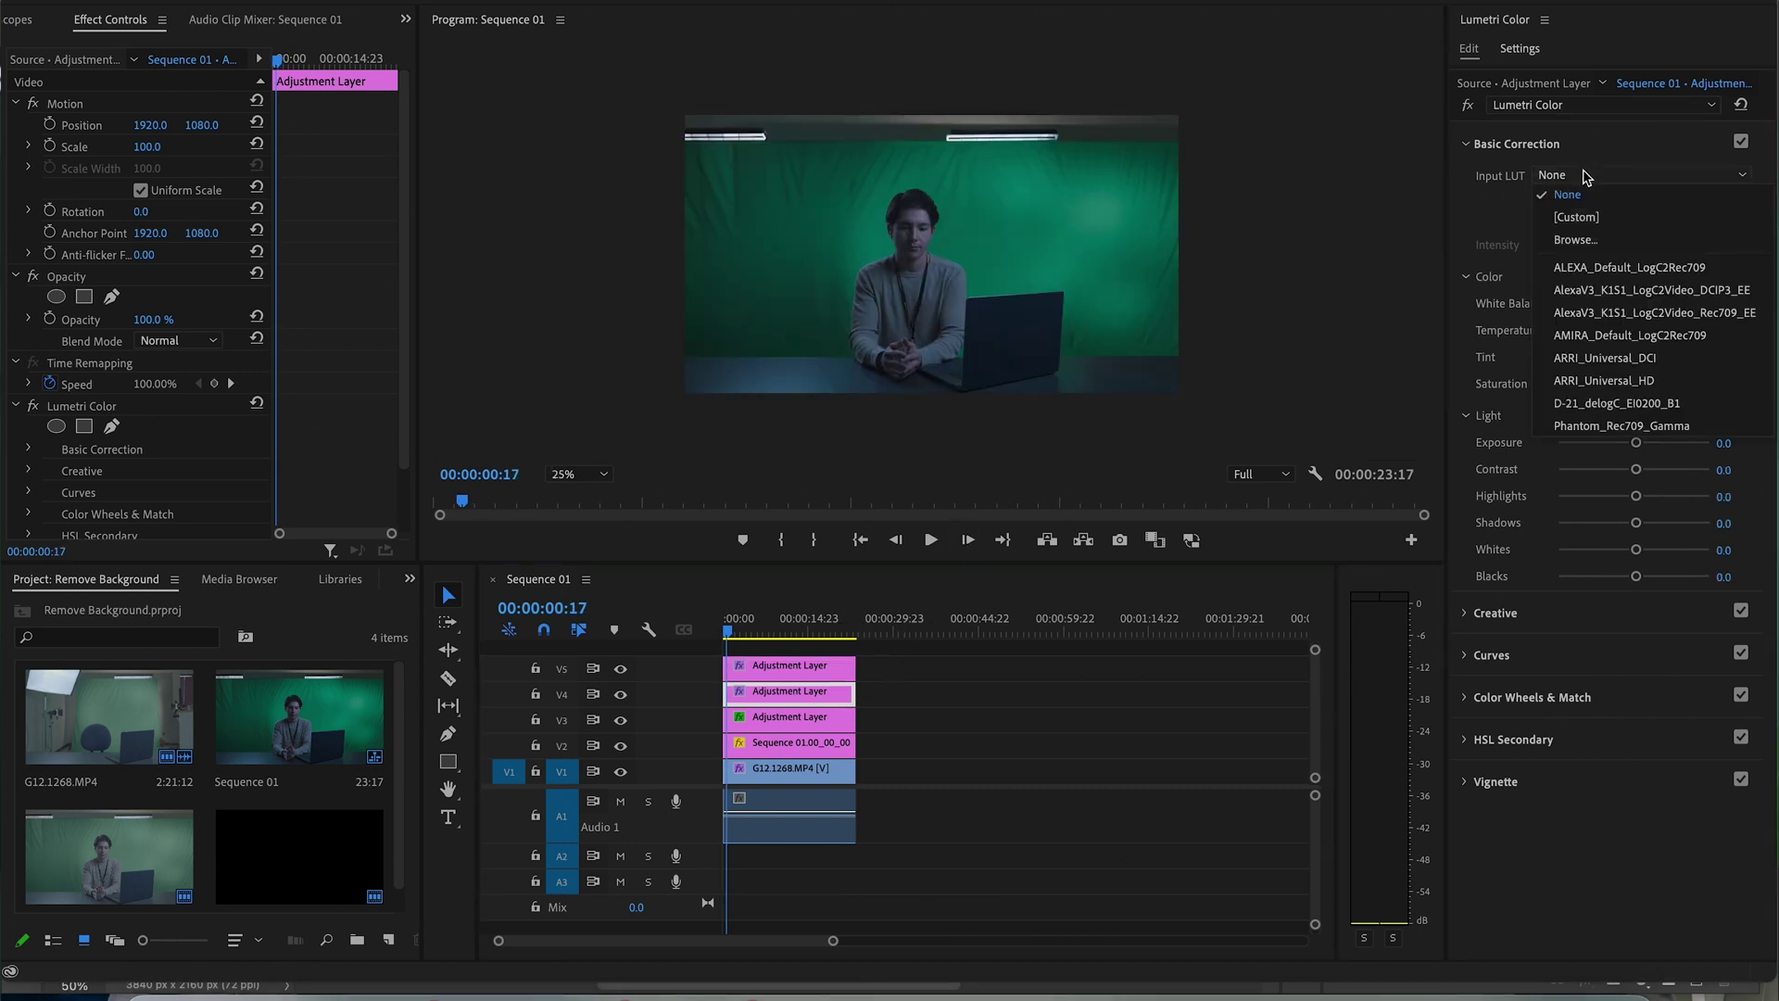
{"action": "left_click", "coordinate": [1512, 237]}
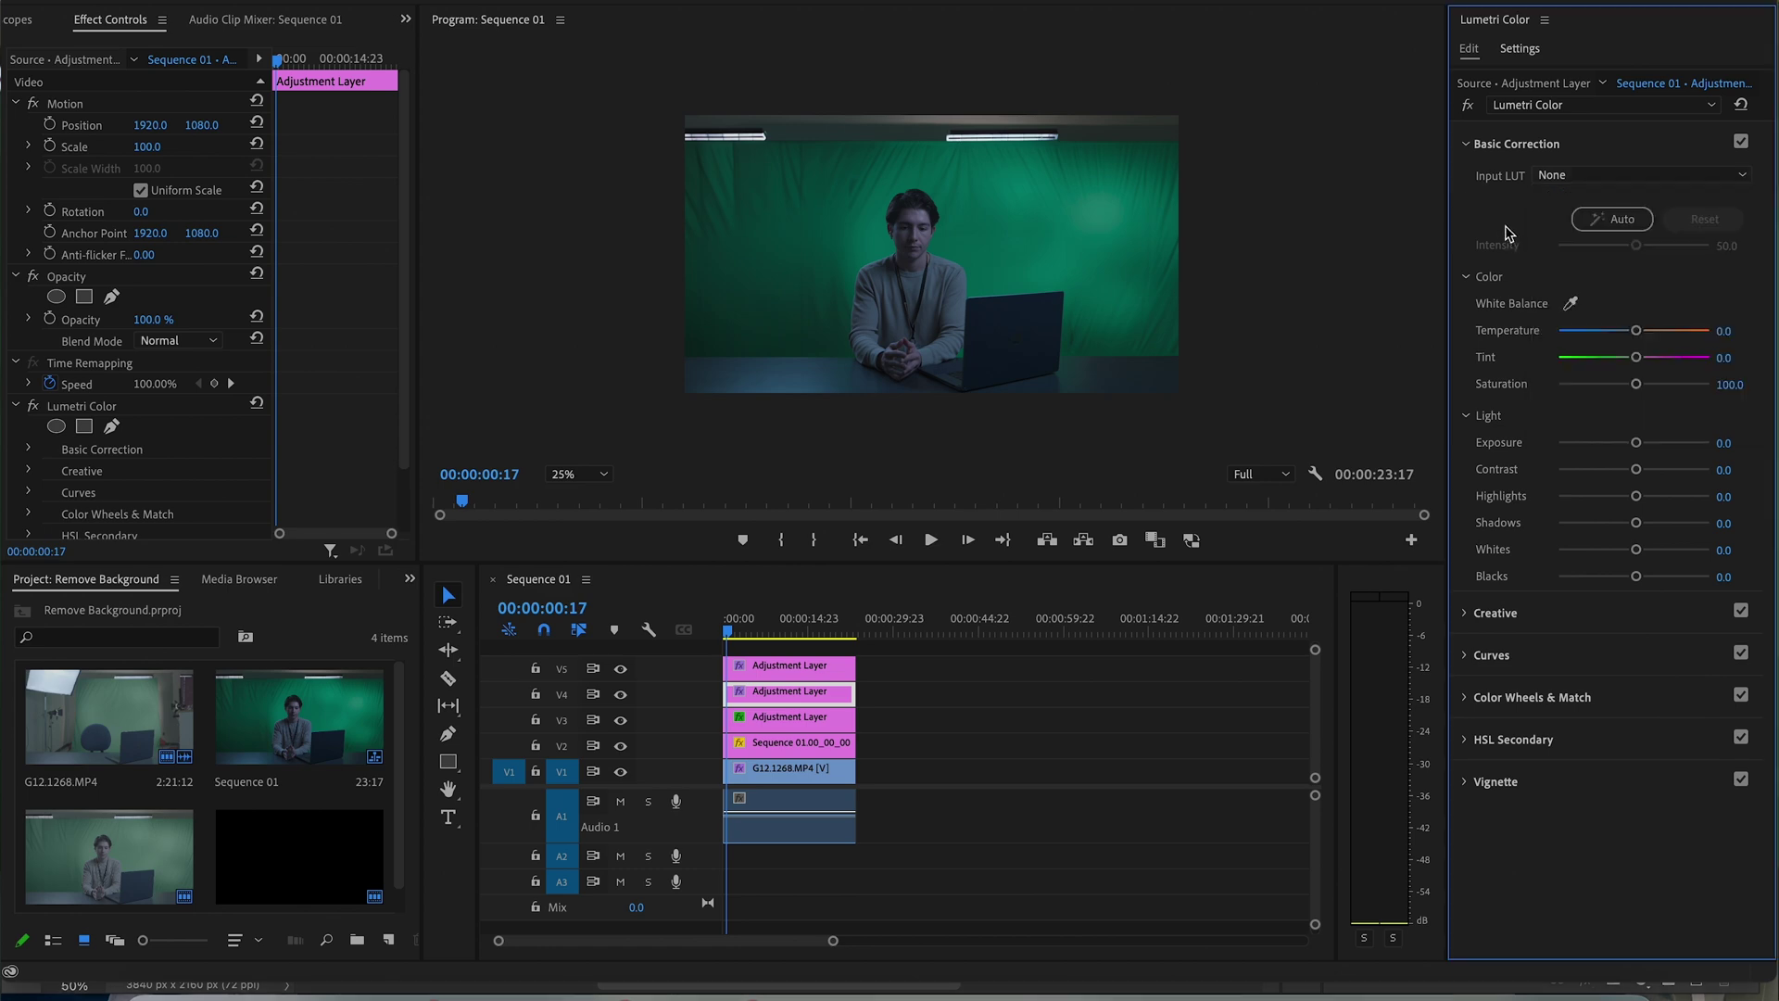